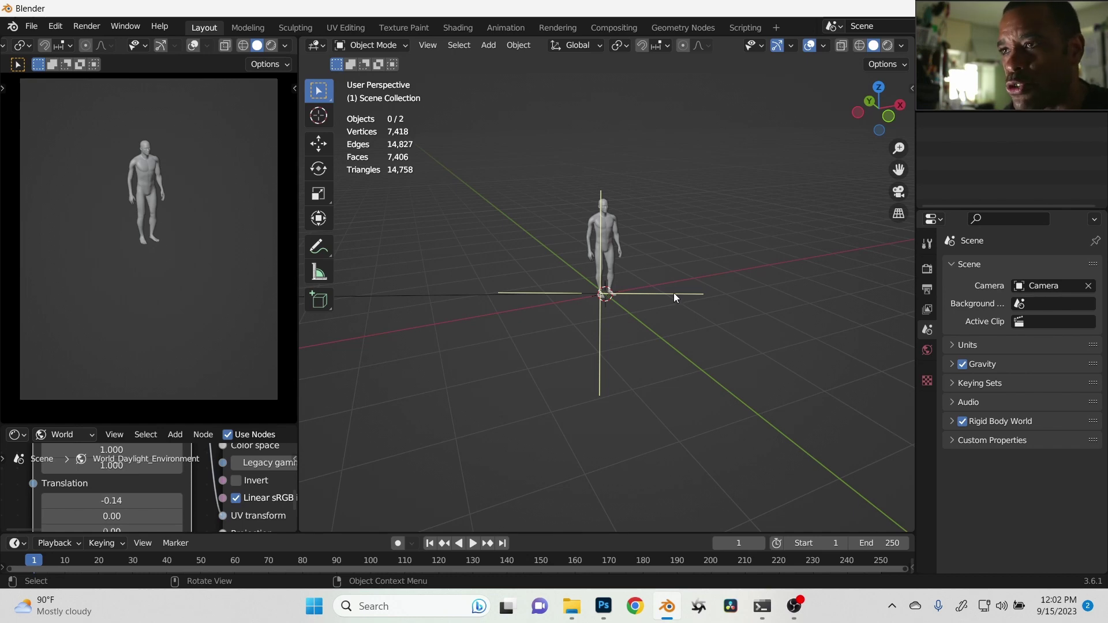
- In the Compositing workspace, set the output resolution to 1920 x 1080 px and the frame rate to 30 fps
middle_drag(646, 282, 639, 289)
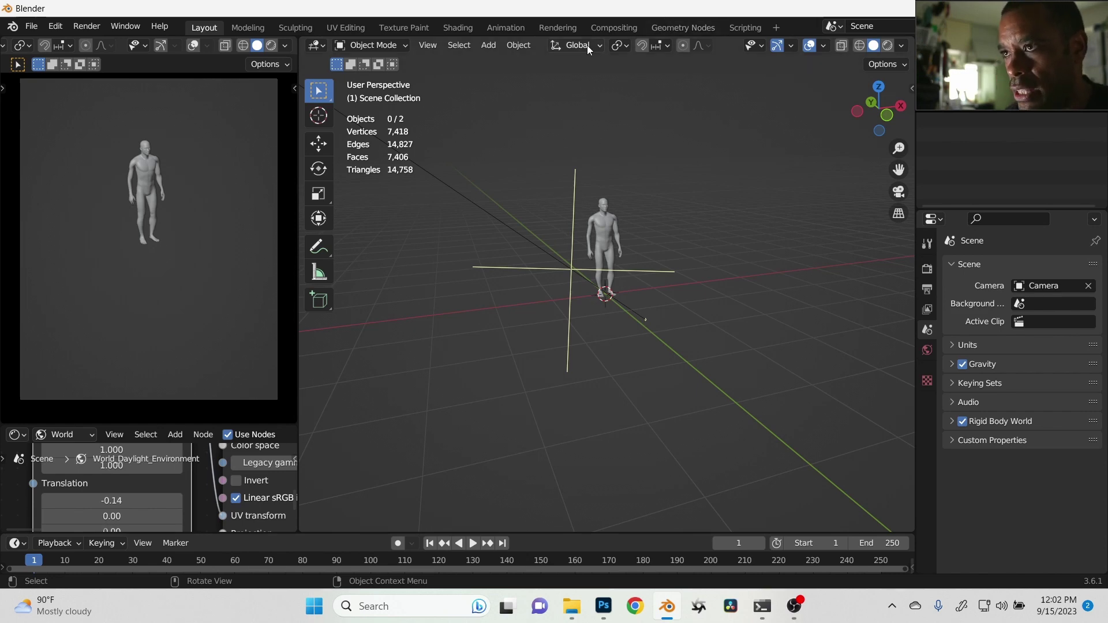
click(617, 27)
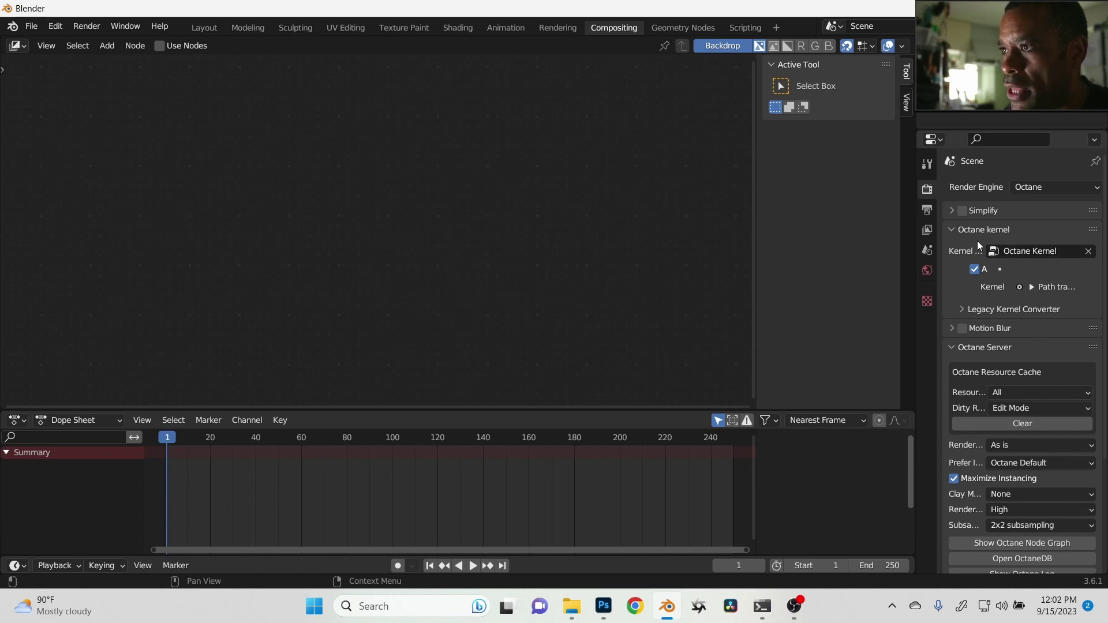
click(927, 208)
double_click(1068, 209)
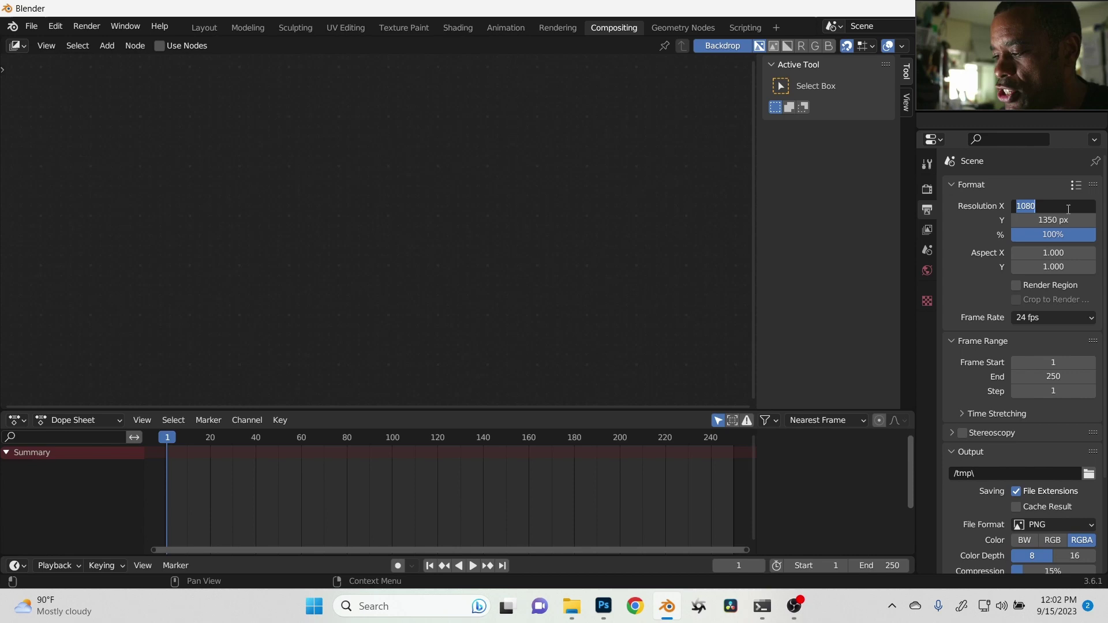
text(1920)
key(Tab)
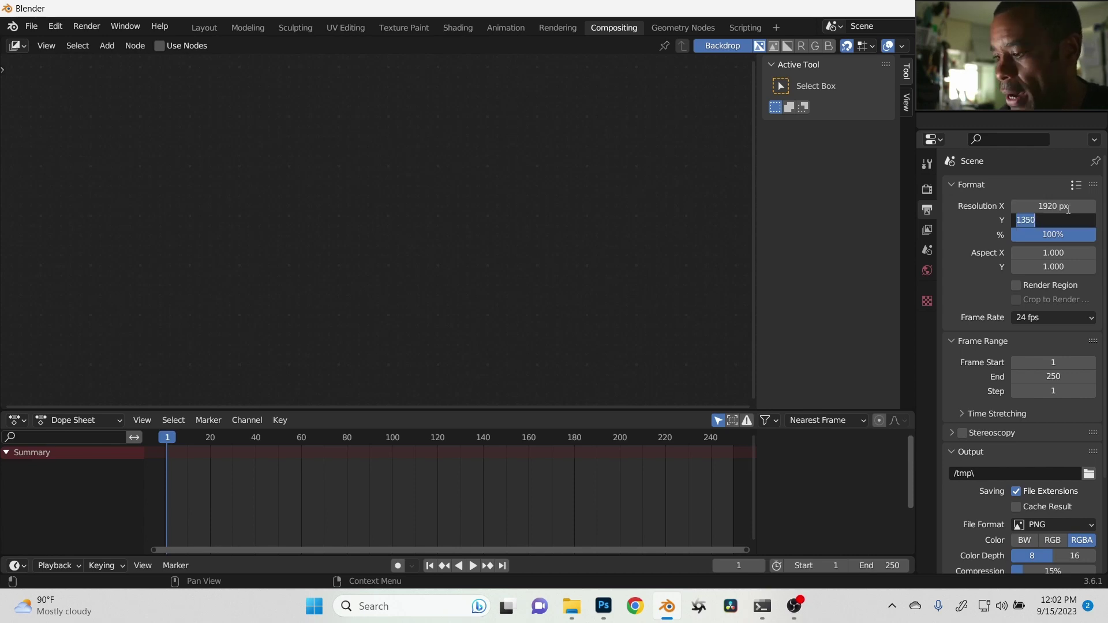
text(1080)
key(Return)
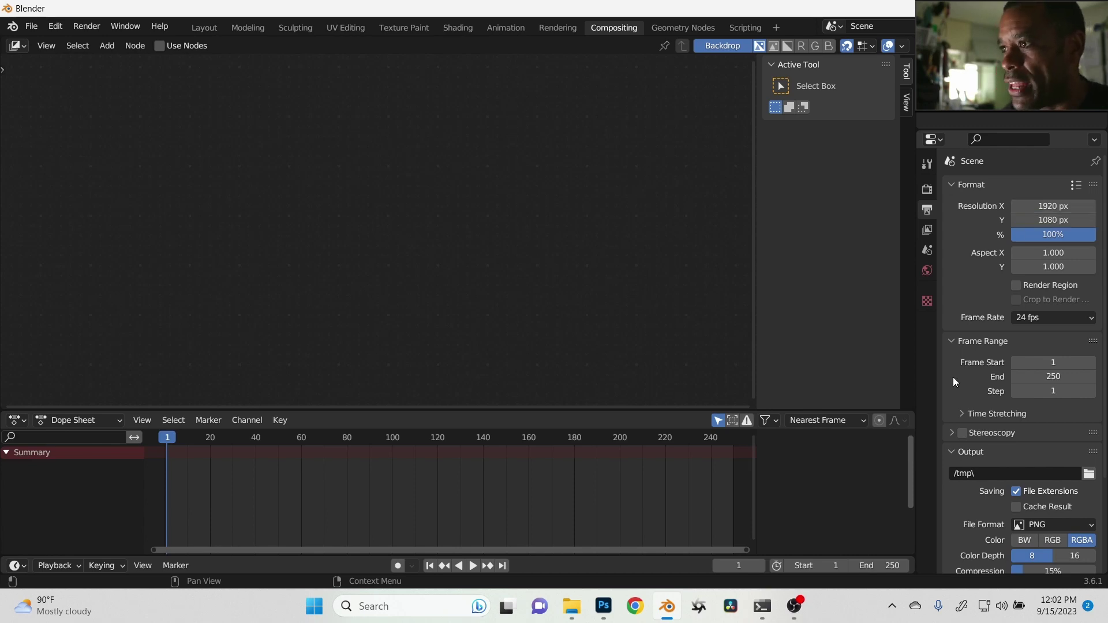
click(1039, 317)
click(1039, 390)
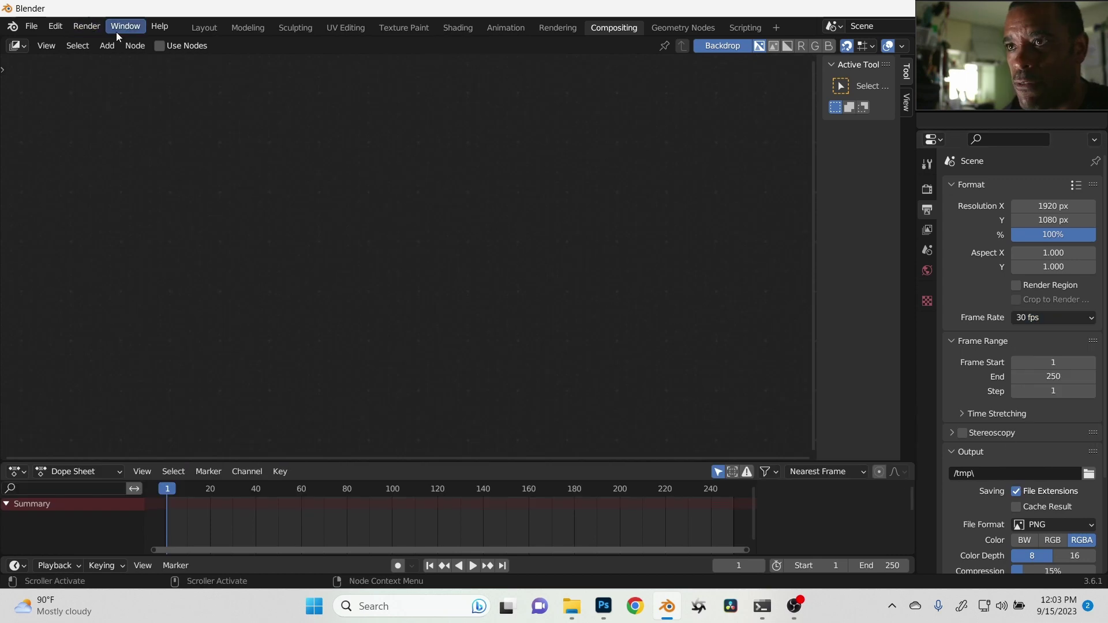
- Enable compositing nodes, move the Composite node farther from the Render Layers node, and delete Render Layers
click(160, 46)
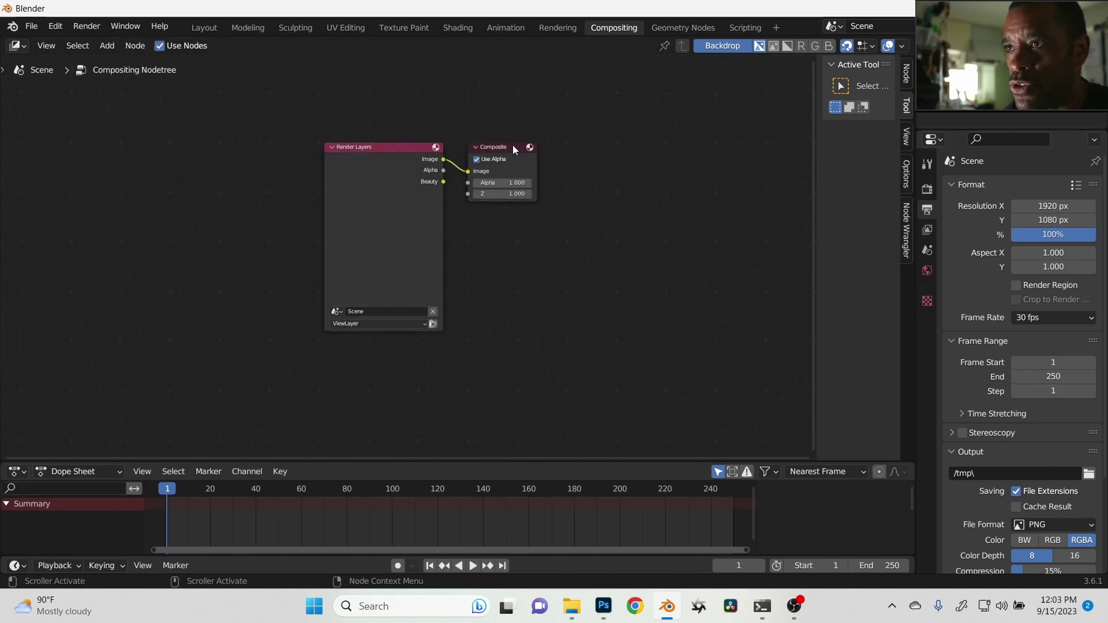
drag(516, 148, 694, 138)
click(349, 212)
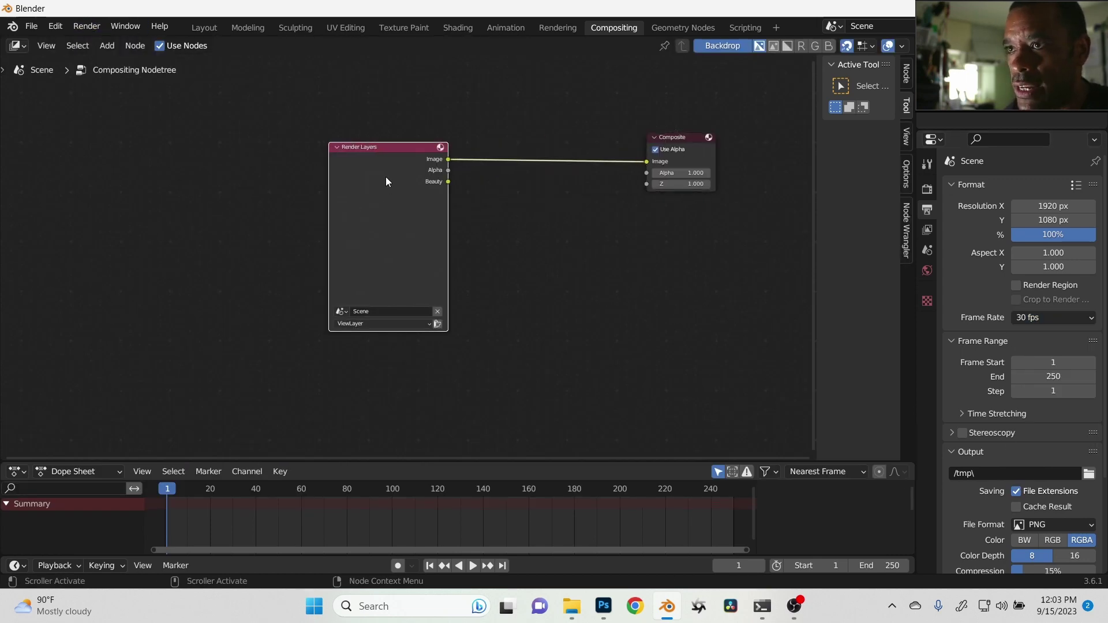
drag(386, 178, 223, 180)
key(x)
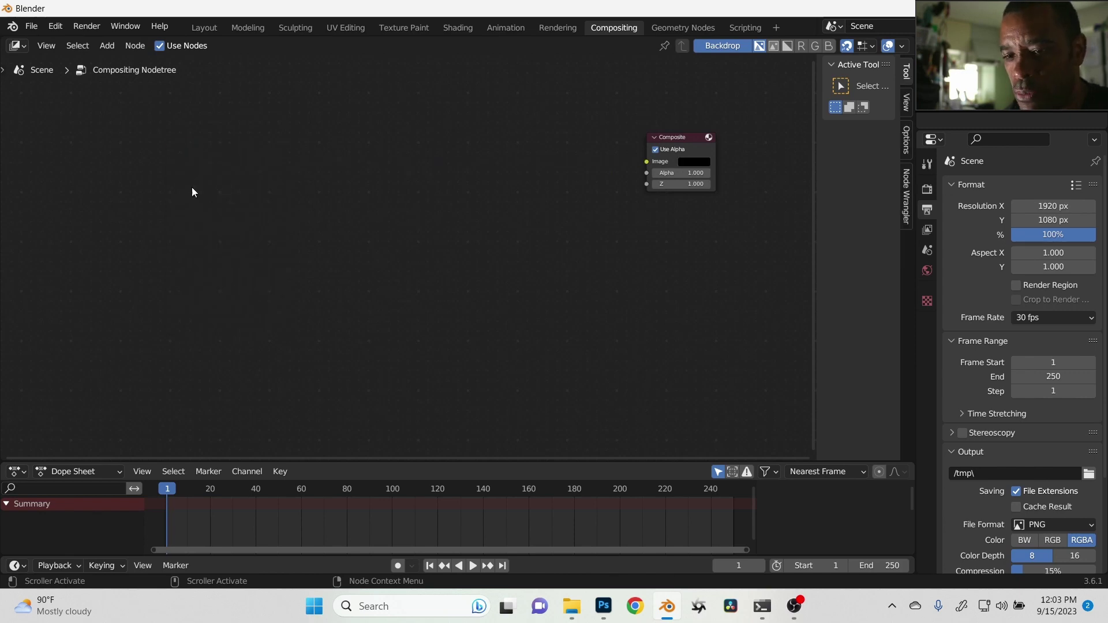
- Add an Image input node well before the Composite node and open its file selection
key(shift+a)
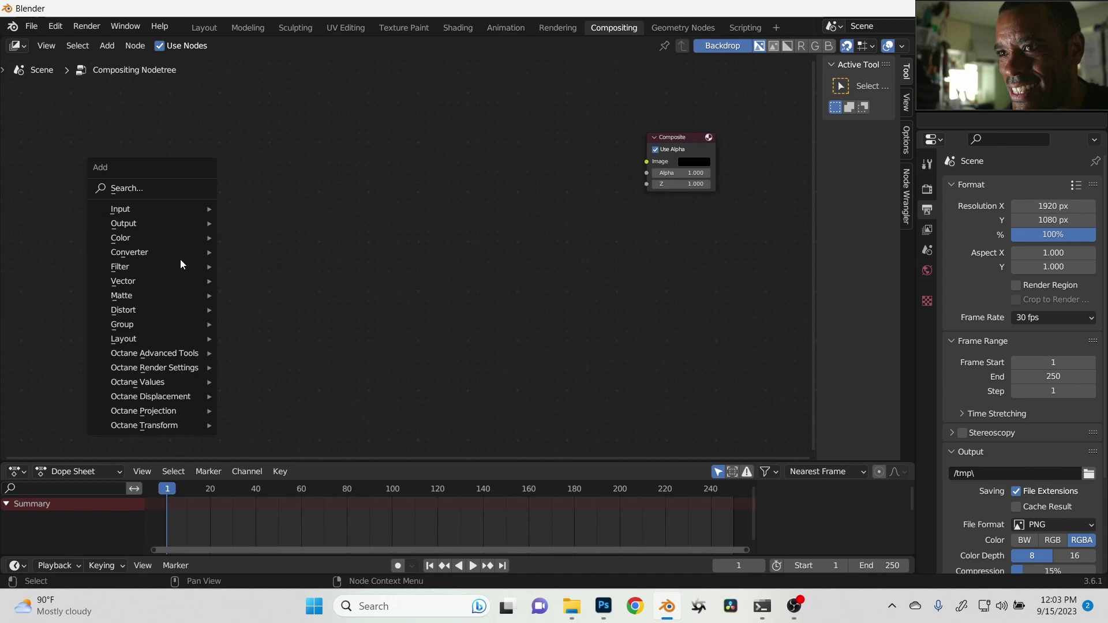
mouse_move(184, 232)
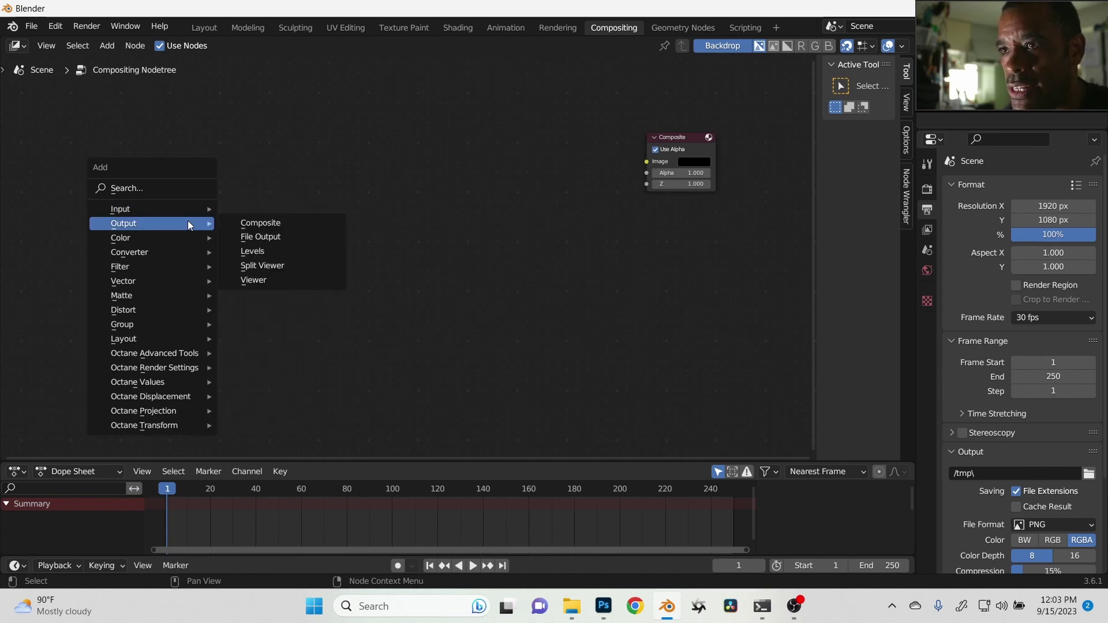
mouse_move(151, 208)
click(289, 291)
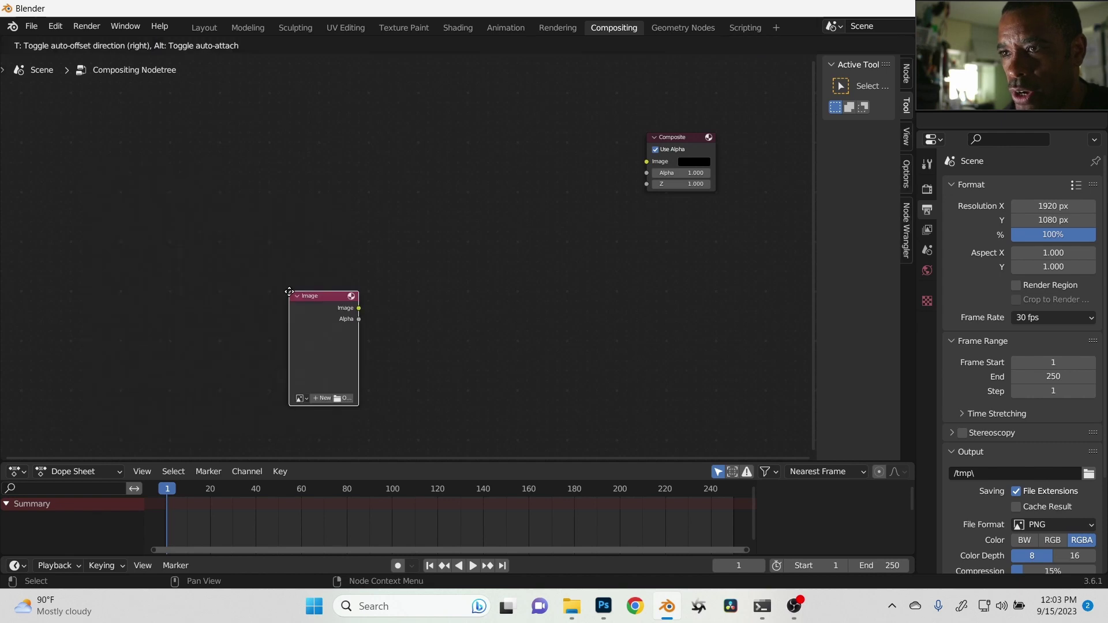
click(201, 173)
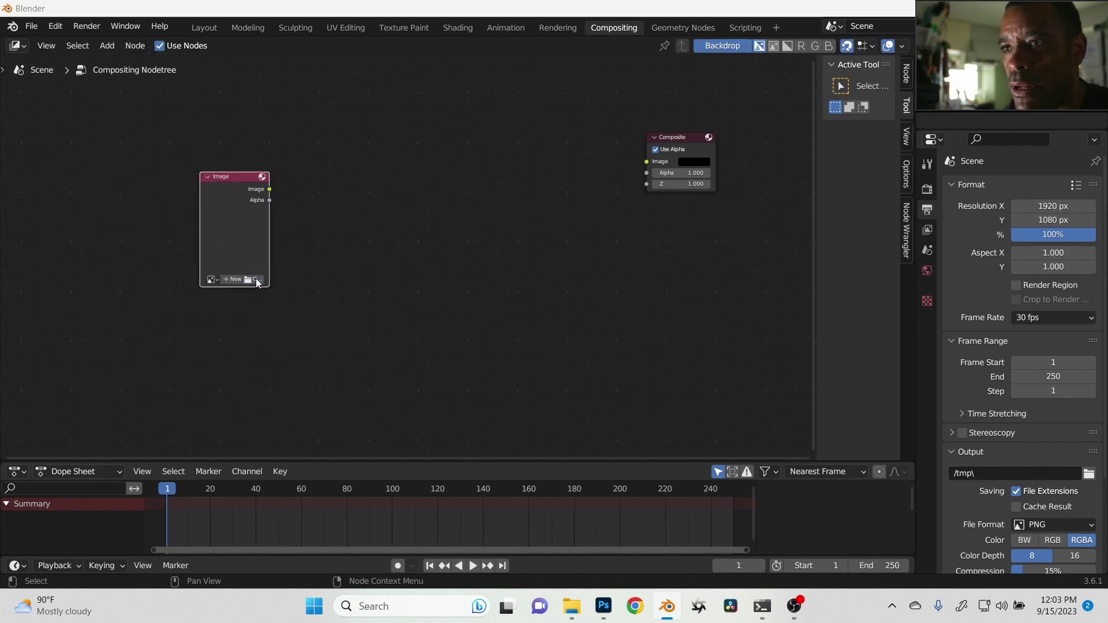
click(258, 281)
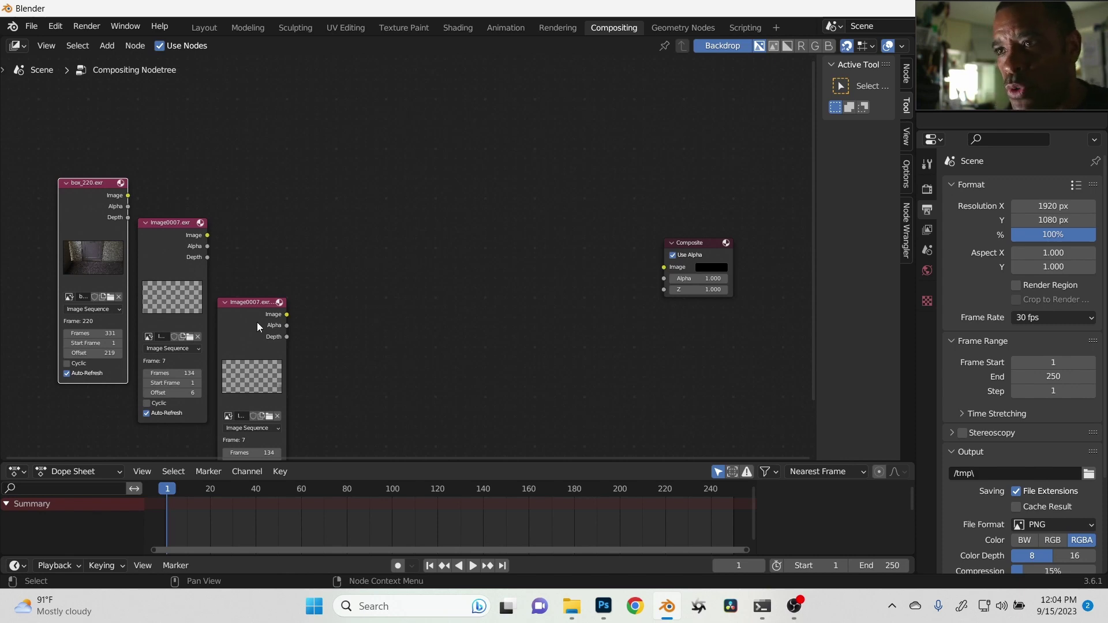
- Move the box_220.exr node away from the other image nodes and preview it with a Viewer node, fitting the backdrop to the editor
drag(110, 226, 100, 197)
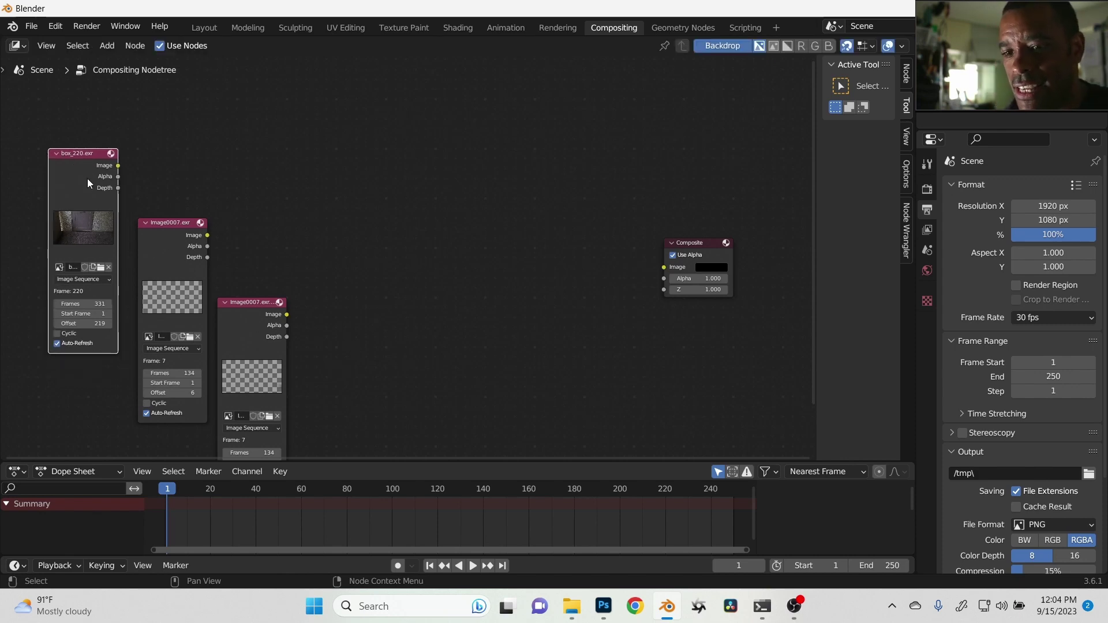
ctrl+shift+click(91, 169)
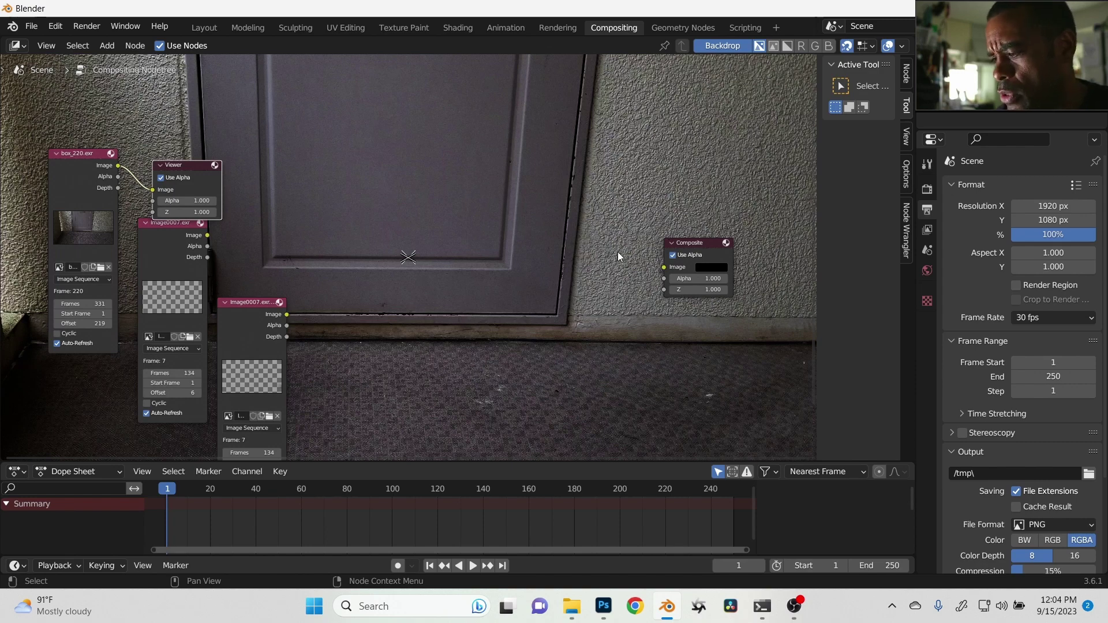
key(alt+Home)
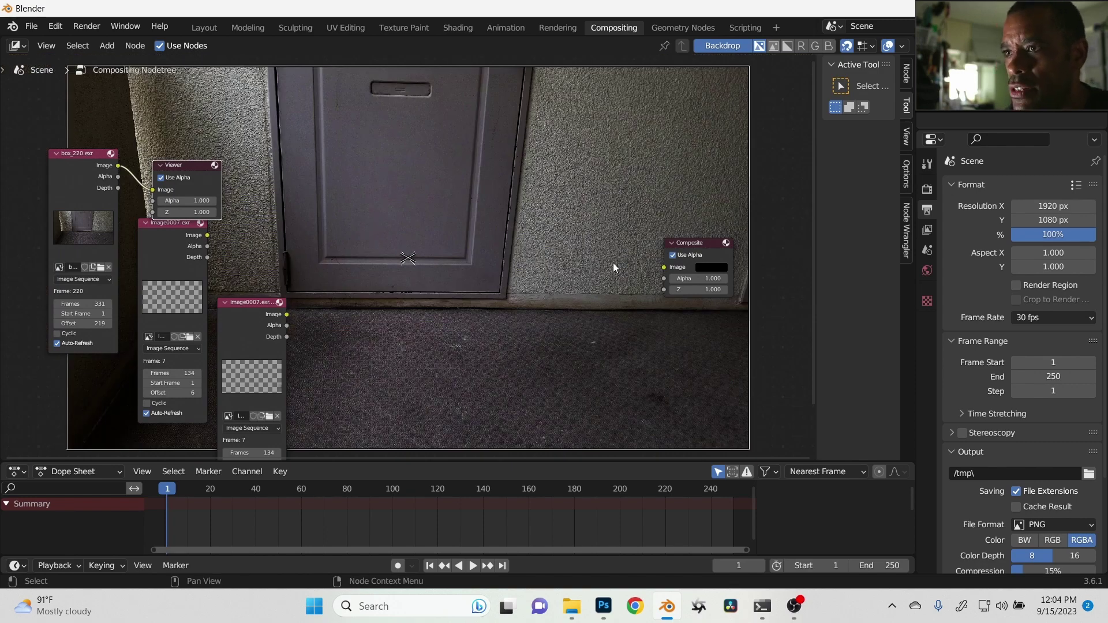
scroll(614, 268, down, 1)
- Place the Viewer beneath the Composite node and insert a reroute on its link that also feeds the Composite image input
drag(196, 165, 679, 298)
drag(663, 237, 681, 237)
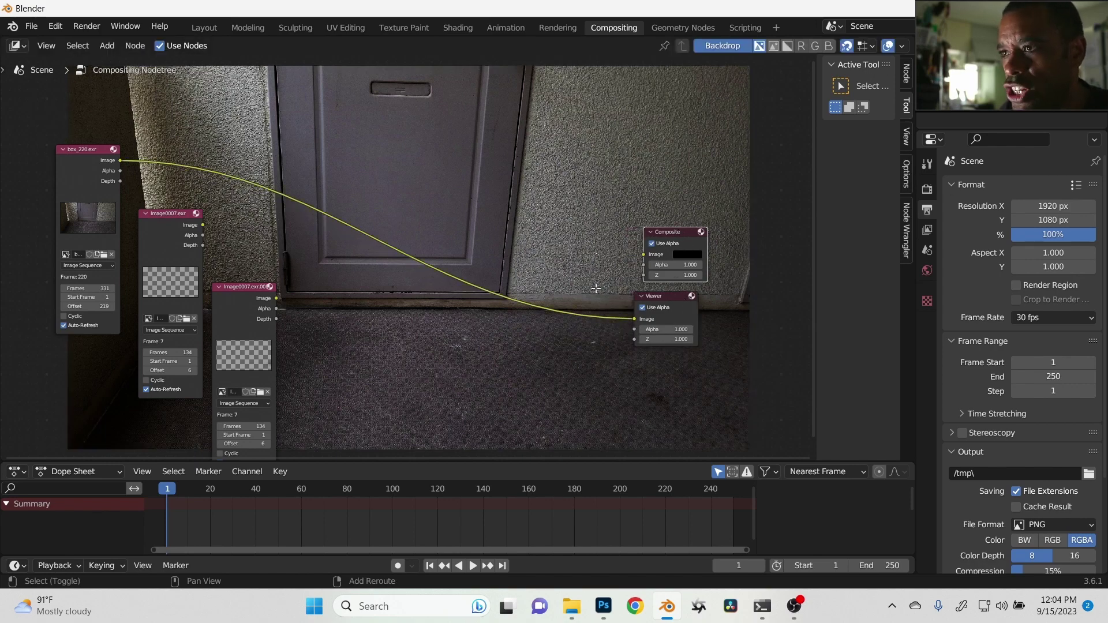
shift+right_drag(577, 342, 594, 315)
drag(589, 316, 644, 256)
drag(644, 299, 654, 299)
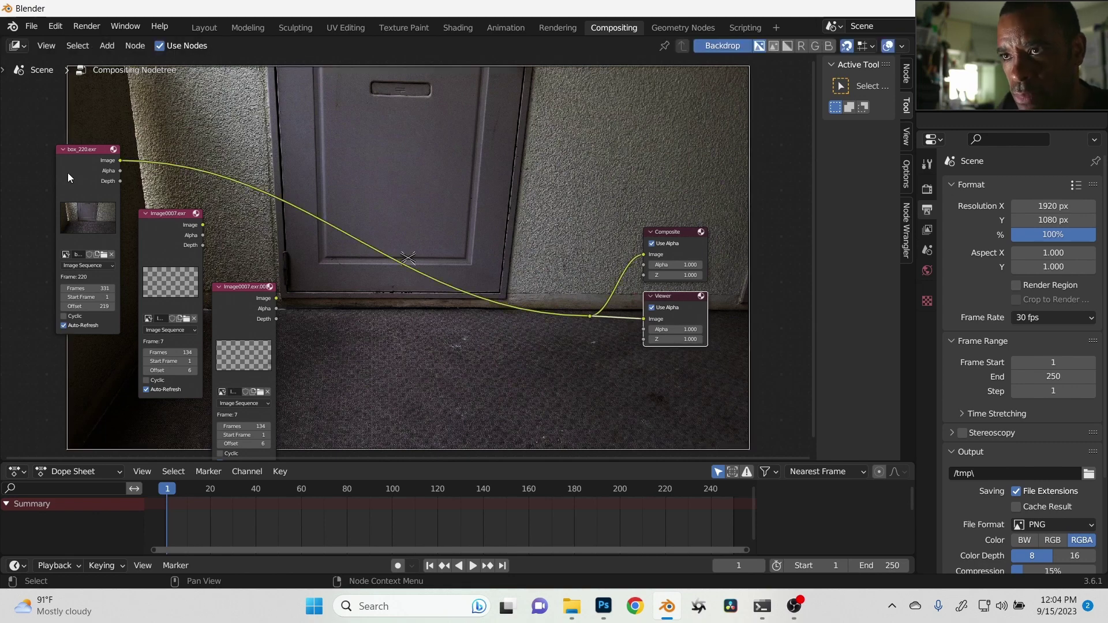
- Preview both Image0007.exr sequences at frame 98, and return the Viewer to the box_220.exr background
ctrl+shift+click(162, 232)
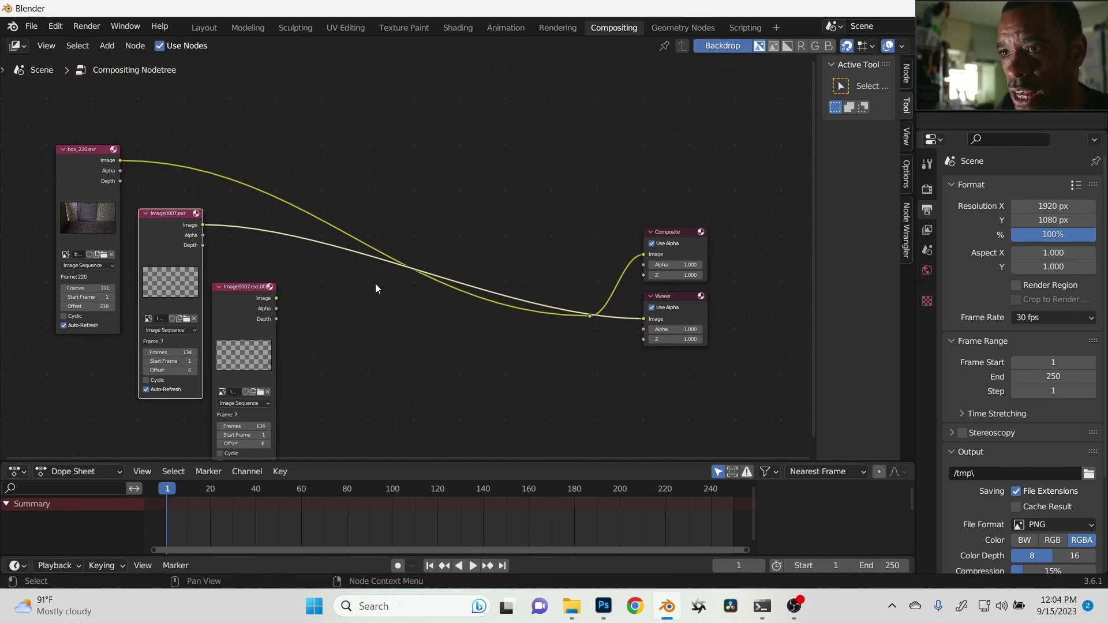
click(388, 489)
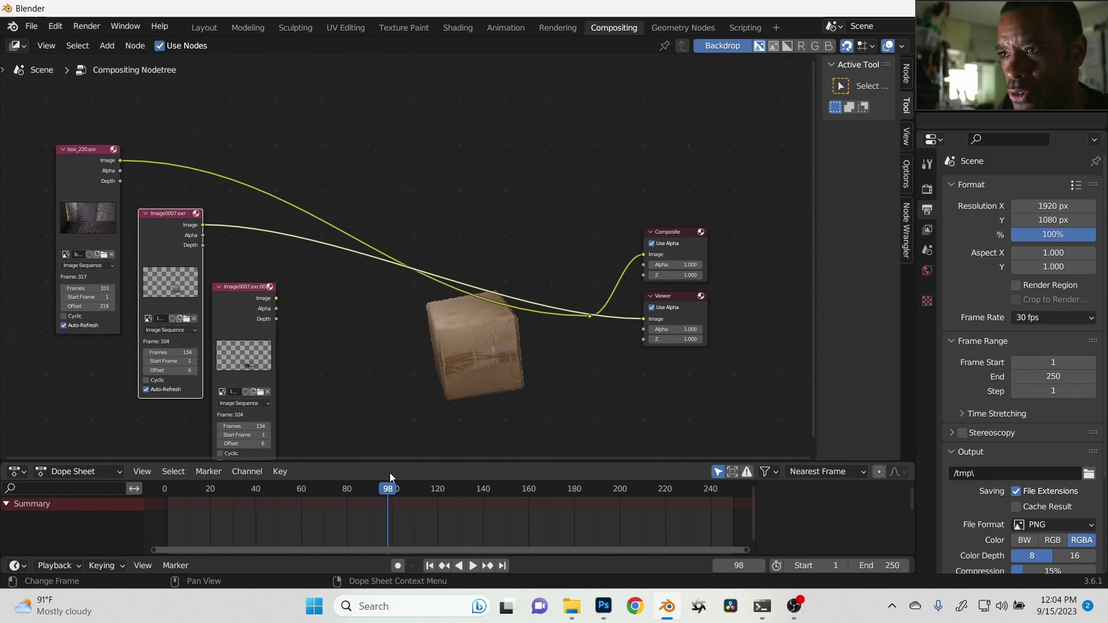
ctrl+shift+click(228, 289)
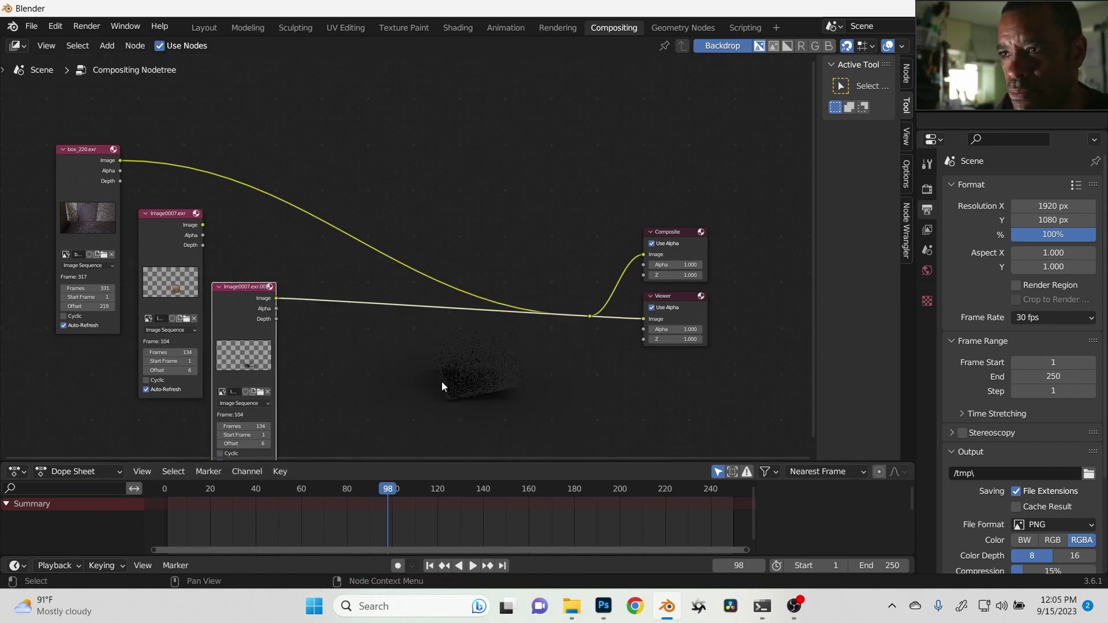
ctrl+shift+click(89, 163)
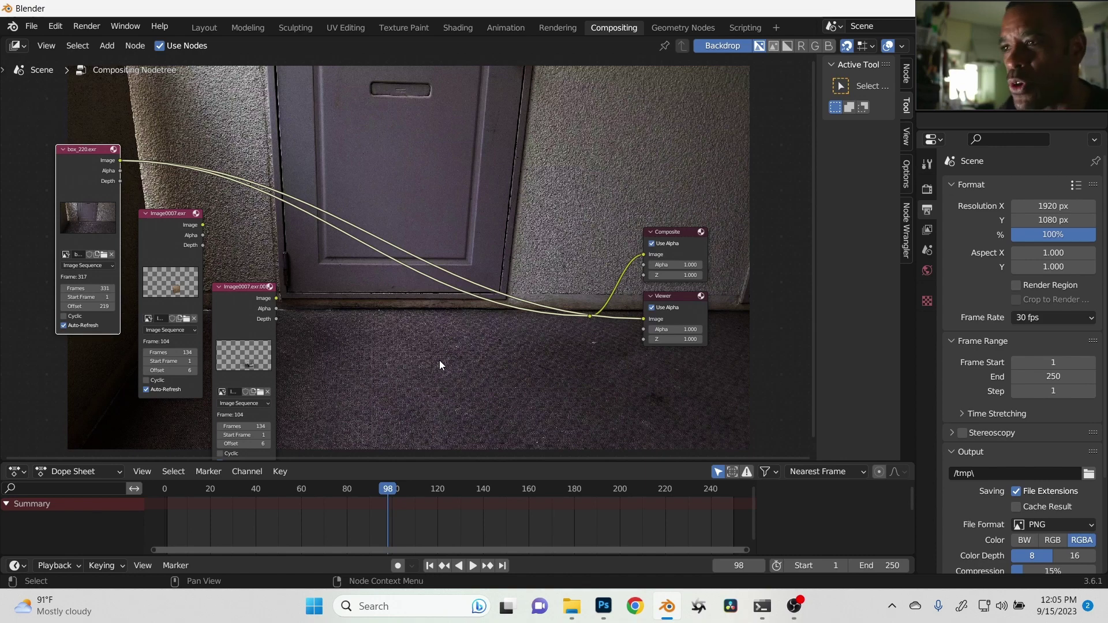
- Space the Composite and Viewer nodes farther apart and link the reroute to the Viewer's image input
scroll(487, 359, up, 1)
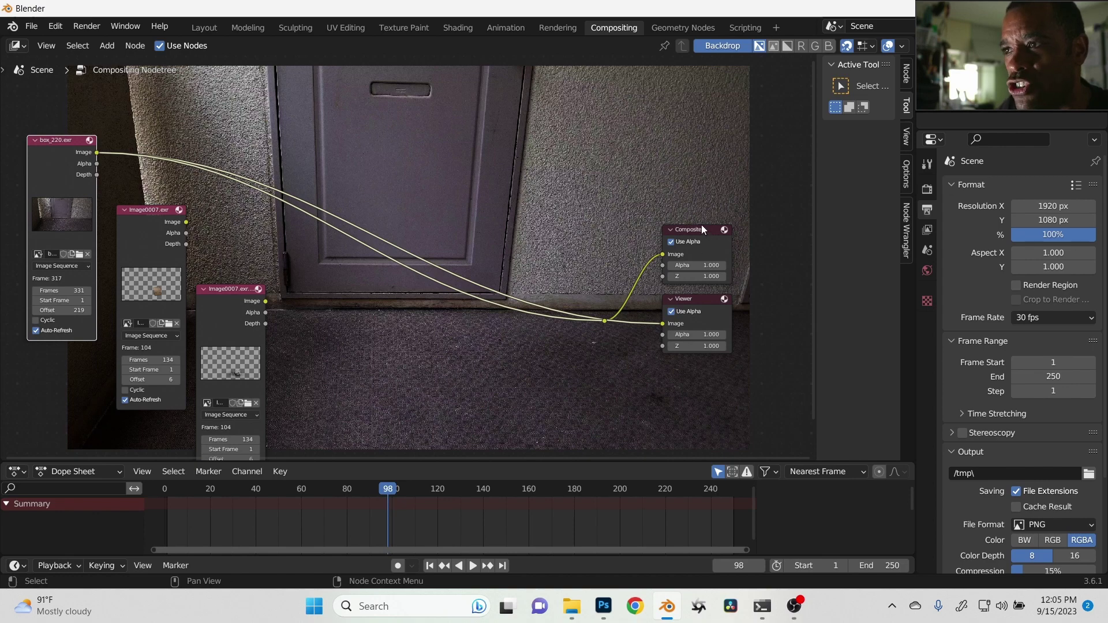
drag(703, 230, 713, 221)
mouse_move(713, 311)
mouse_down()
mouse_move(722, 321)
mouse_move(704, 329)
mouse_up()
drag(604, 321, 673, 343)
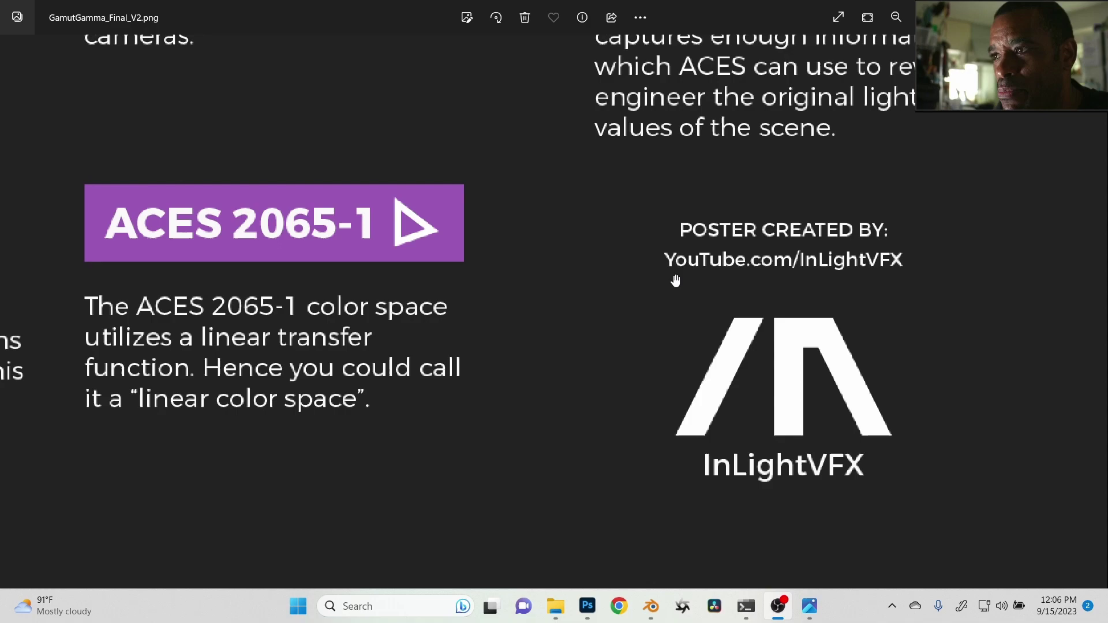
- Examine the gamma and camera transfer function sections of the GamutGamma_Final_V2.png poster, and close the image
scroll(679, 280, down, 5)
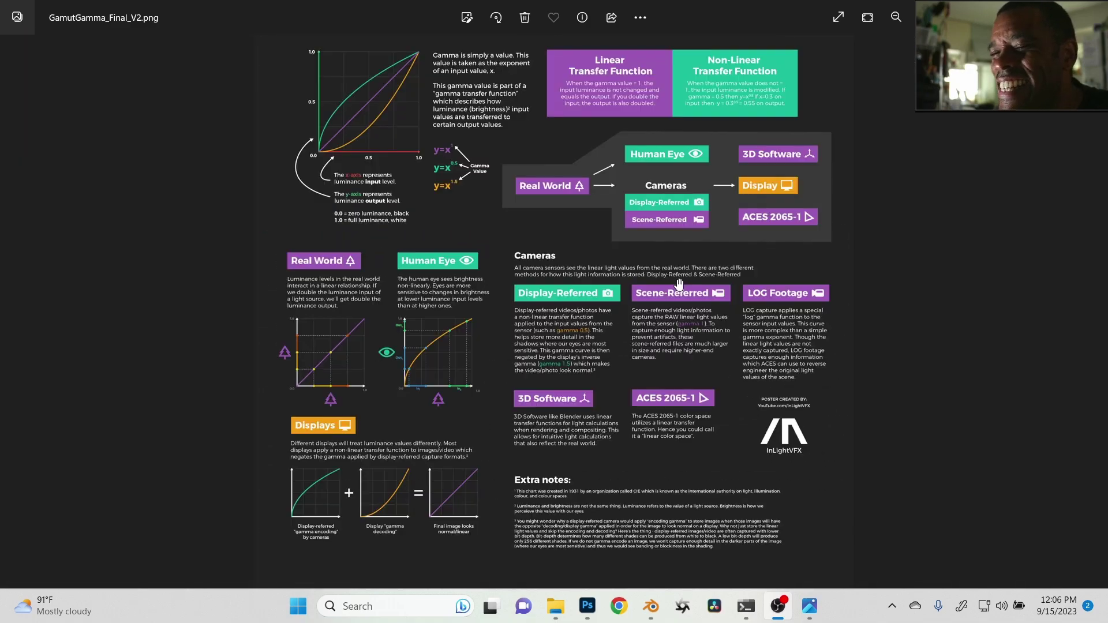
scroll(678, 282, down, 3)
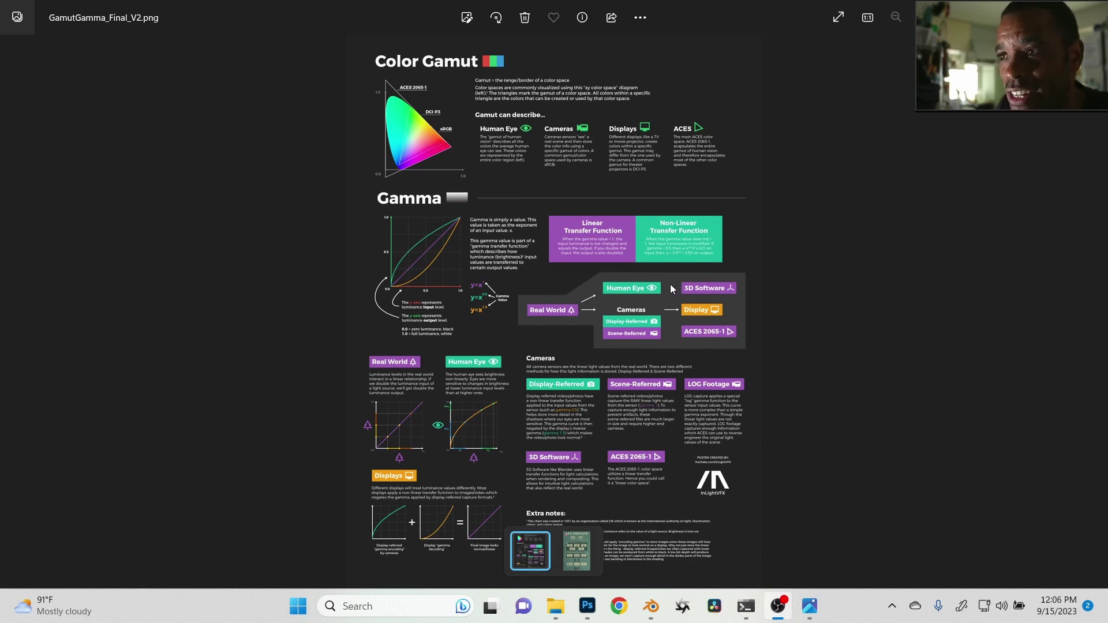
scroll(670, 284, up, 2)
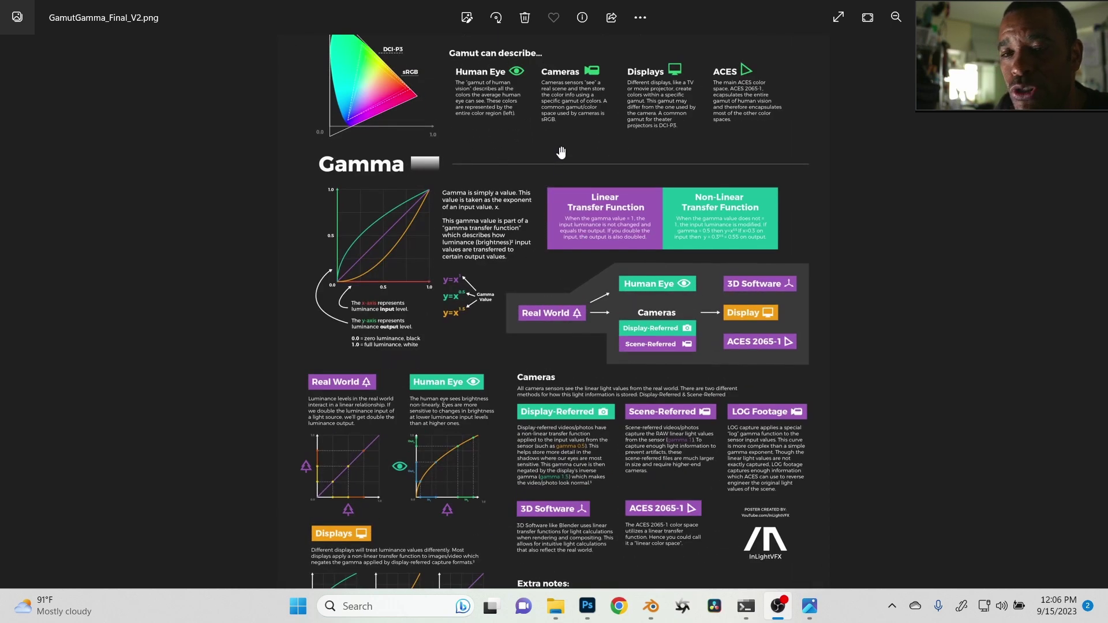
scroll(639, 389, up, 3)
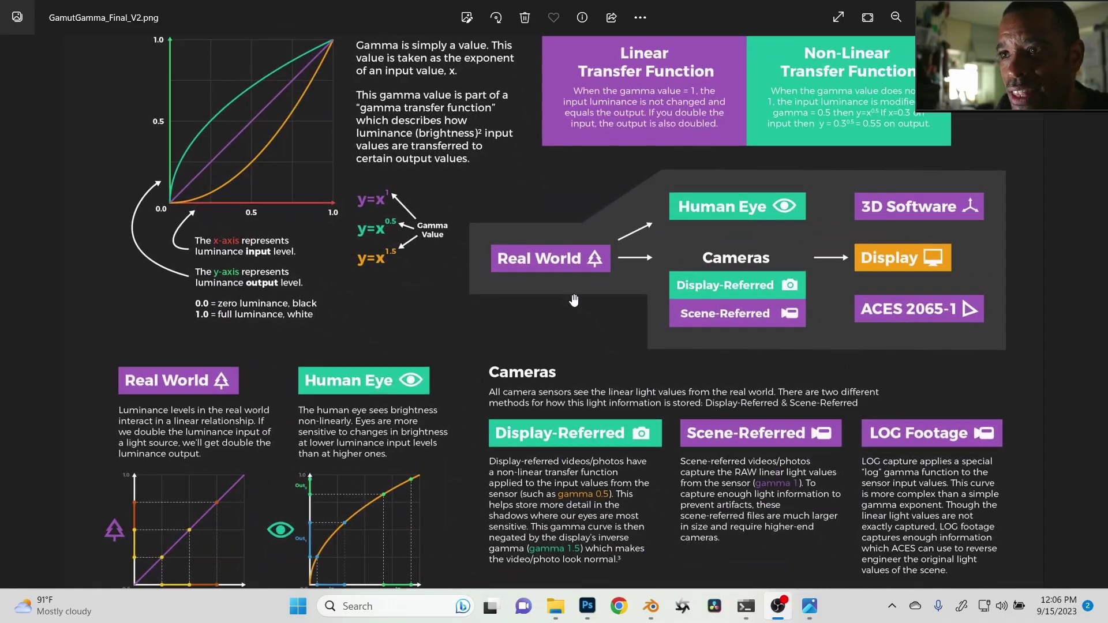
drag(574, 299, 609, 214)
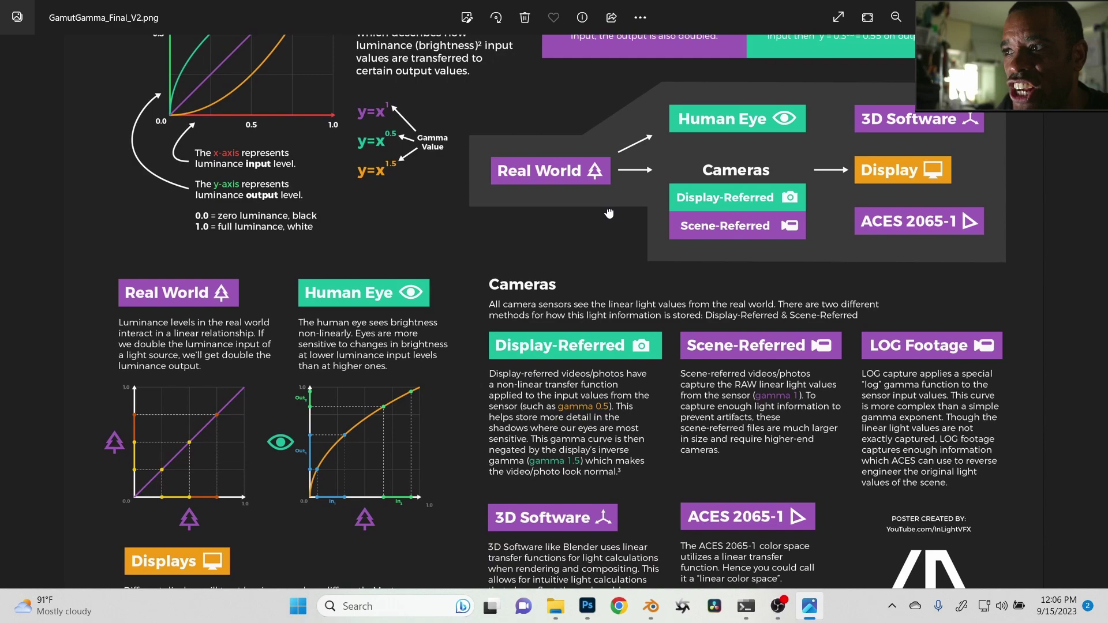
key(alt+F4)
- Try to add a Color Space node to the compositing node tree
key(shift+a)
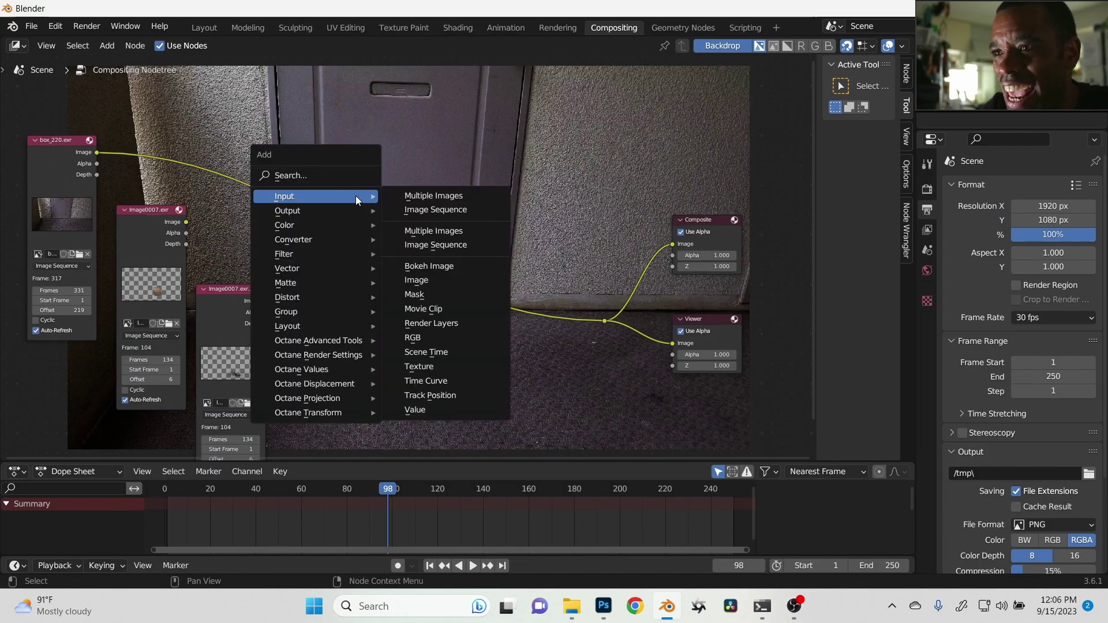
click(356, 196)
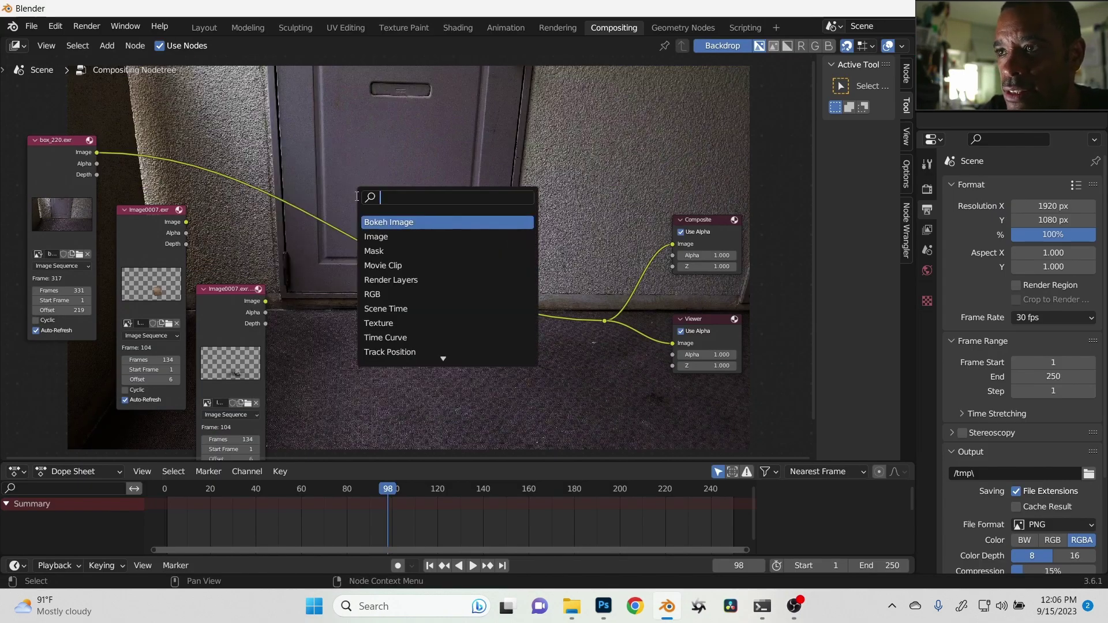
text(col)
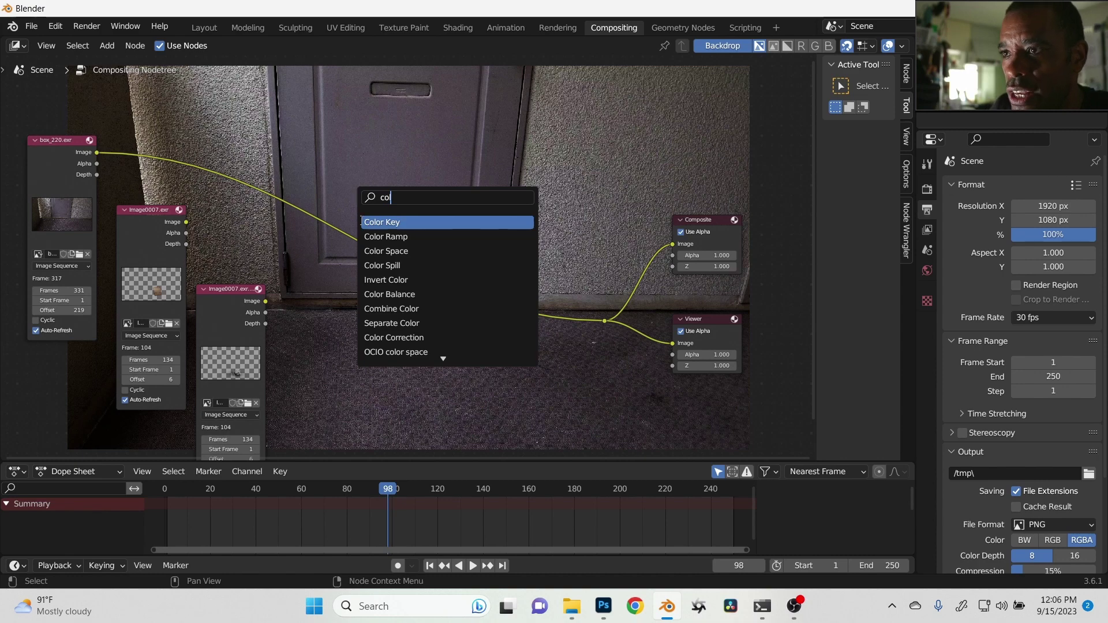
click(381, 250)
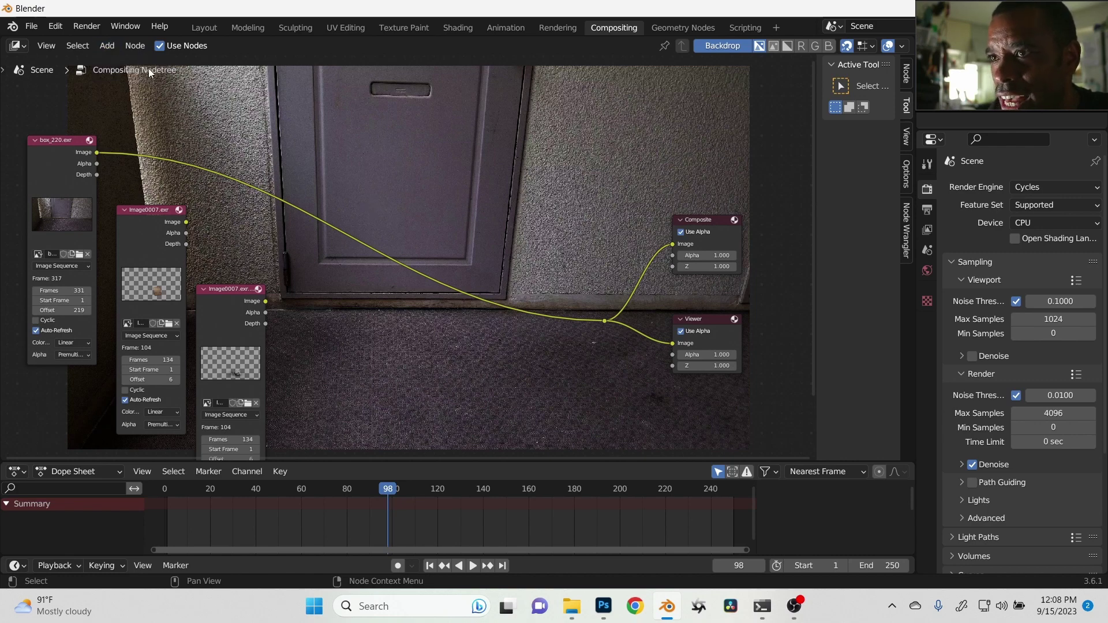
- Add a Color Space converter node on the link between the box_220.exr background and the output reroute
click(112, 50)
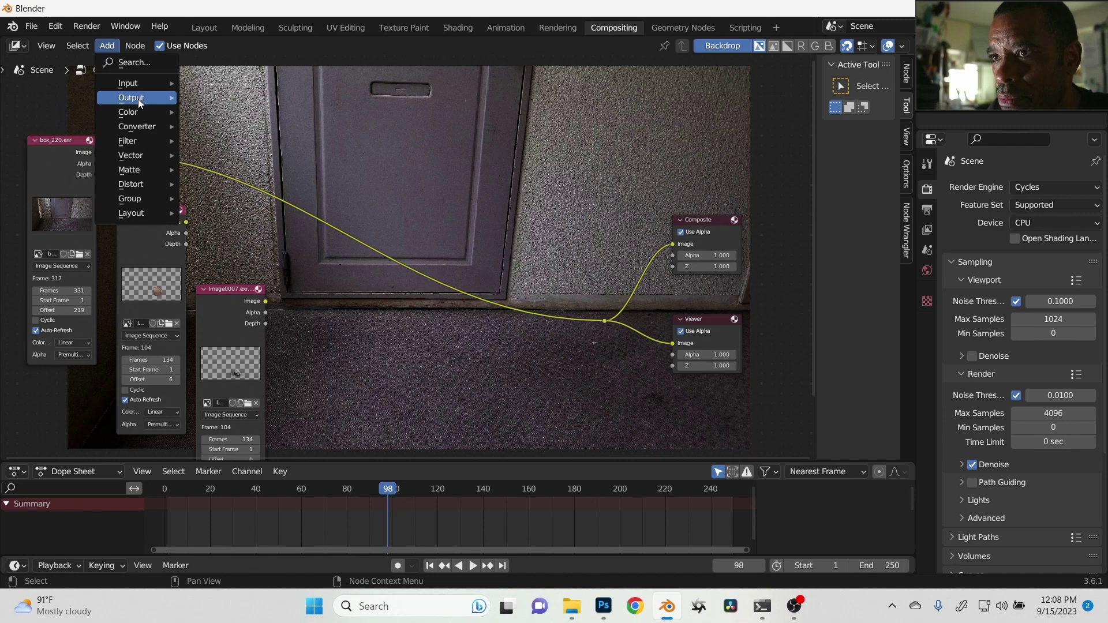
mouse_move(136, 110)
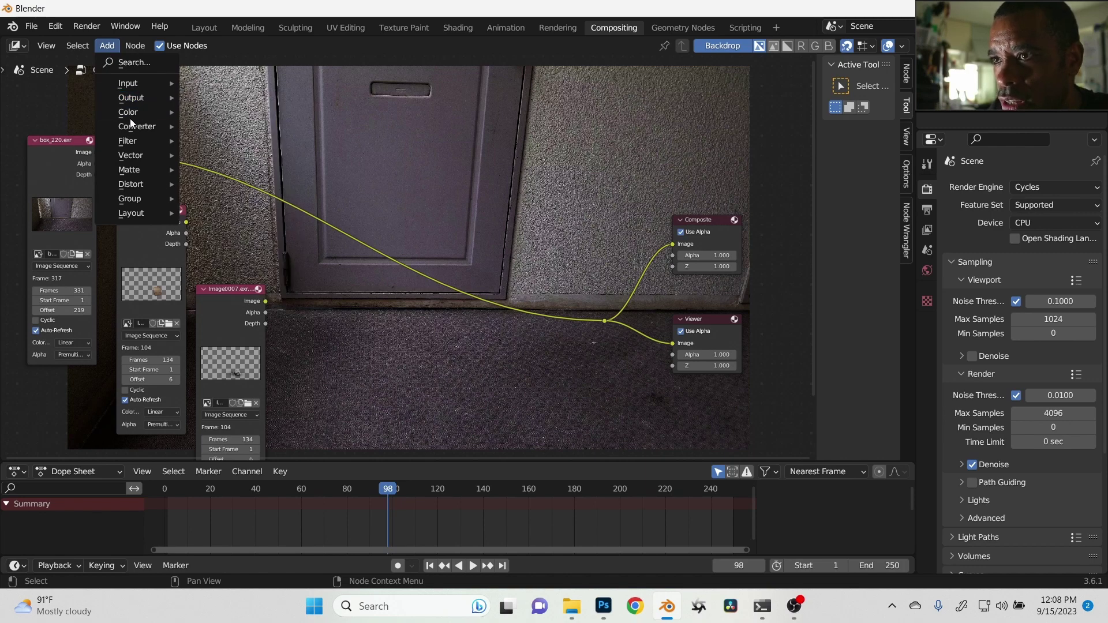
mouse_move(131, 88)
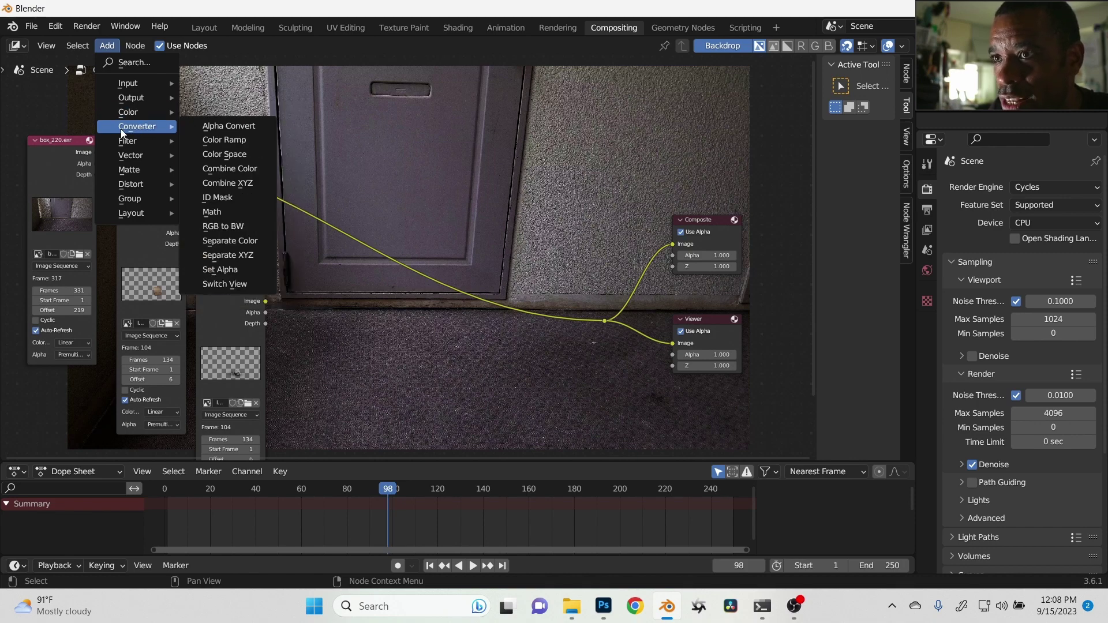
click(231, 156)
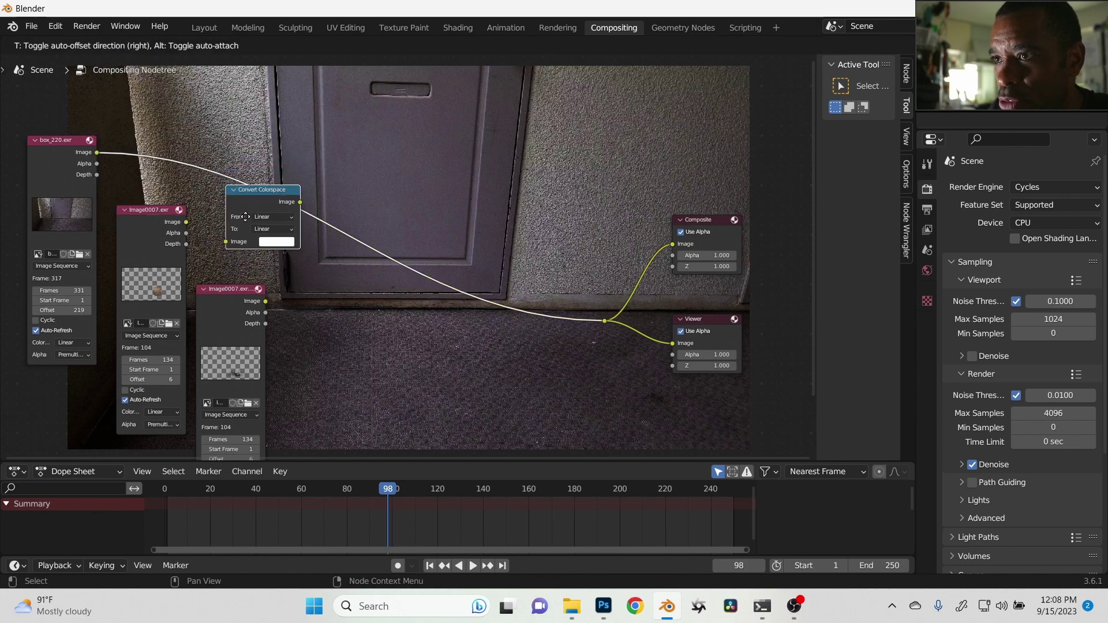
click(451, 280)
- Set the Convert Colorspace node to convert from Linear to sRGB
scroll(514, 326, up, 5)
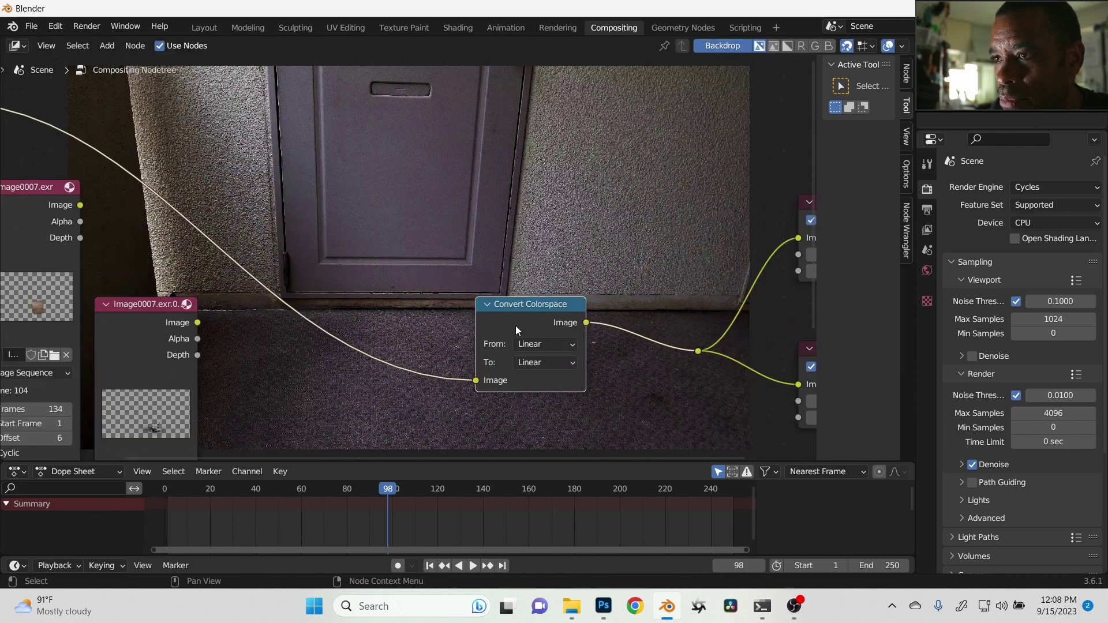
click(512, 287)
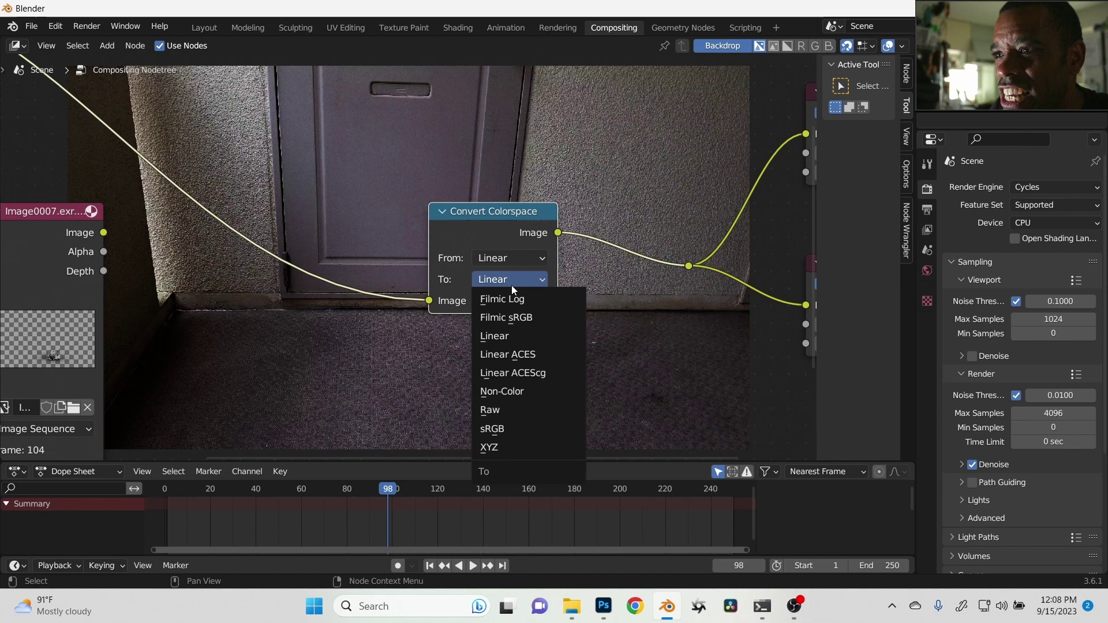
click(512, 427)
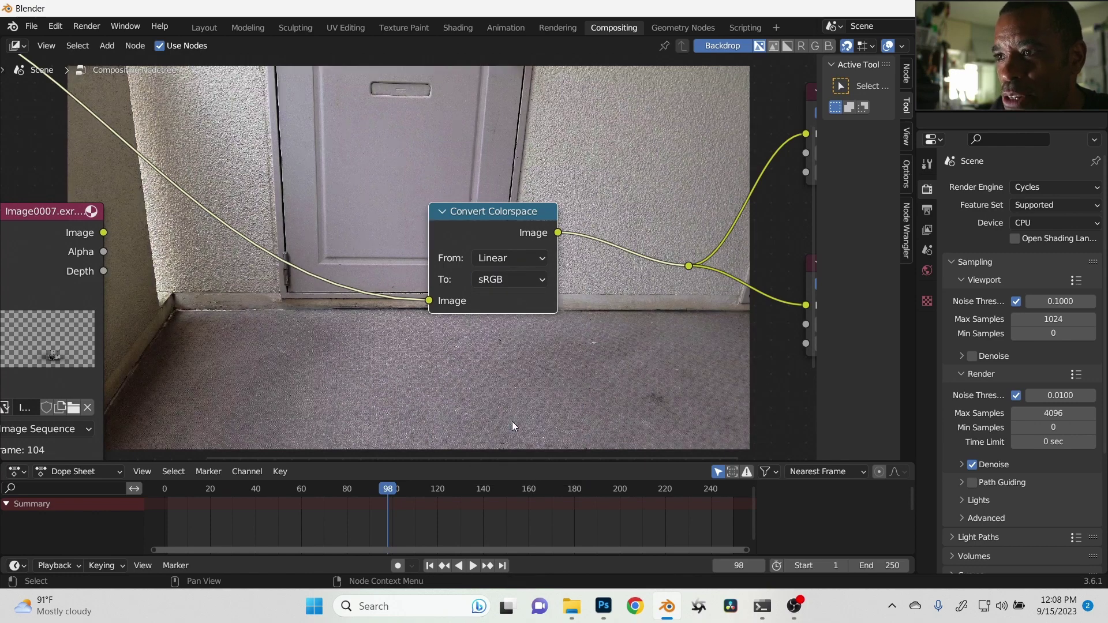
- Move the Convert Colorspace node close to the output reroute, leaving room between it and the image sequence nodes
scroll(516, 304, down, 3)
middle_drag(516, 305, 522, 341)
drag(466, 275, 738, 283)
middle_drag(345, 234, 399, 242)
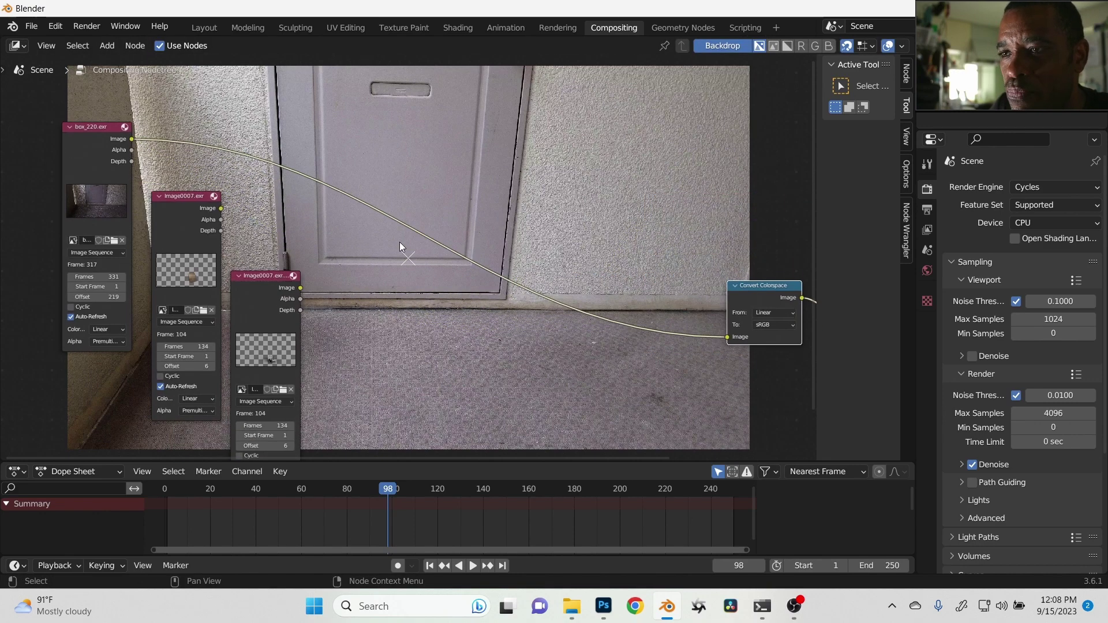
- Preview the box, shadow and background sequences individually, and return the Viewer to the Convert Colorspace output
ctrl+shift+click(184, 220)
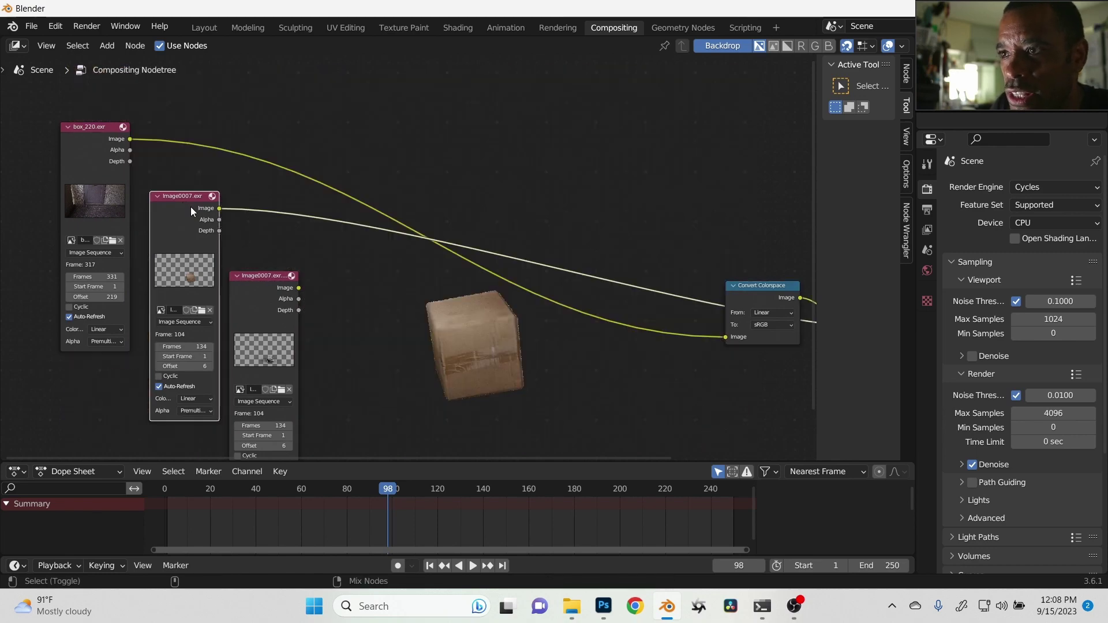
ctrl+shift+click(287, 287)
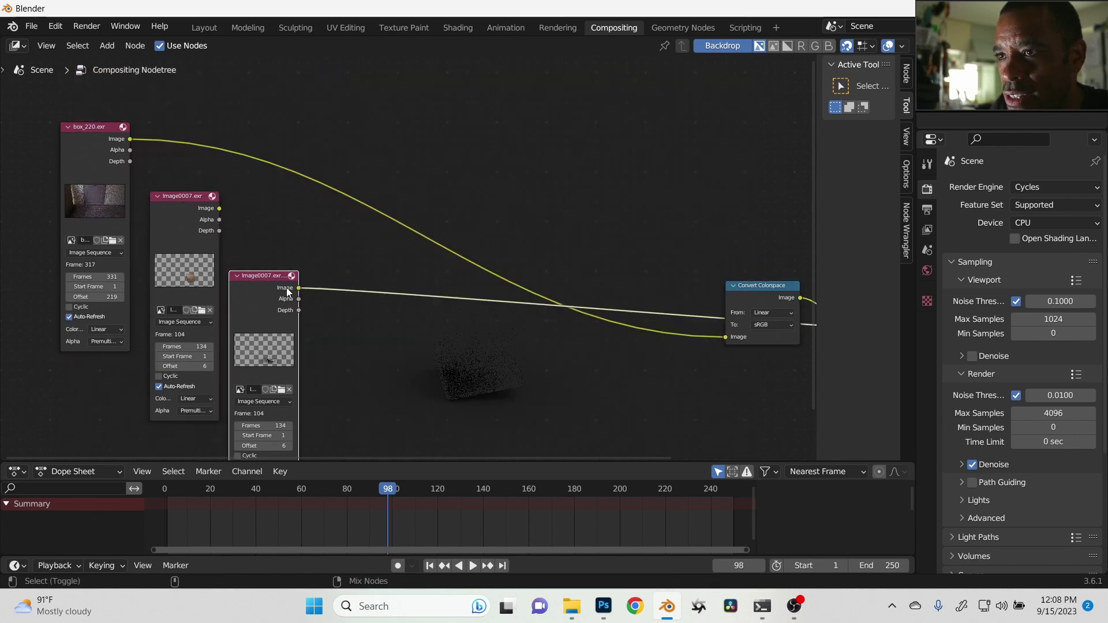
ctrl+shift+click(102, 137)
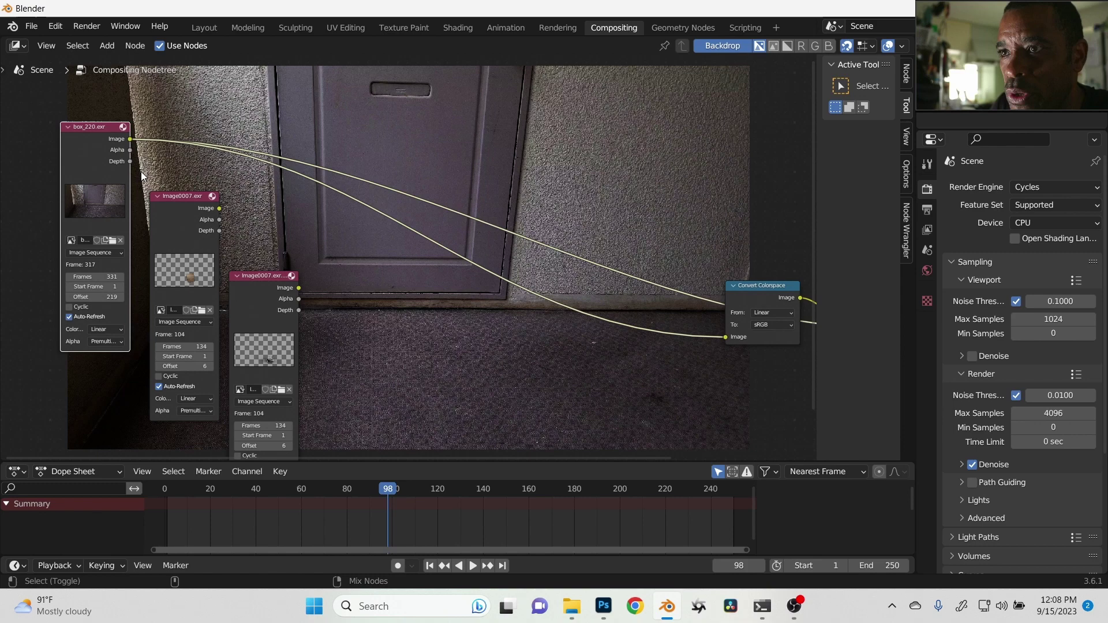
middle_drag(765, 289, 718, 286)
ctrl+shift+click(718, 285)
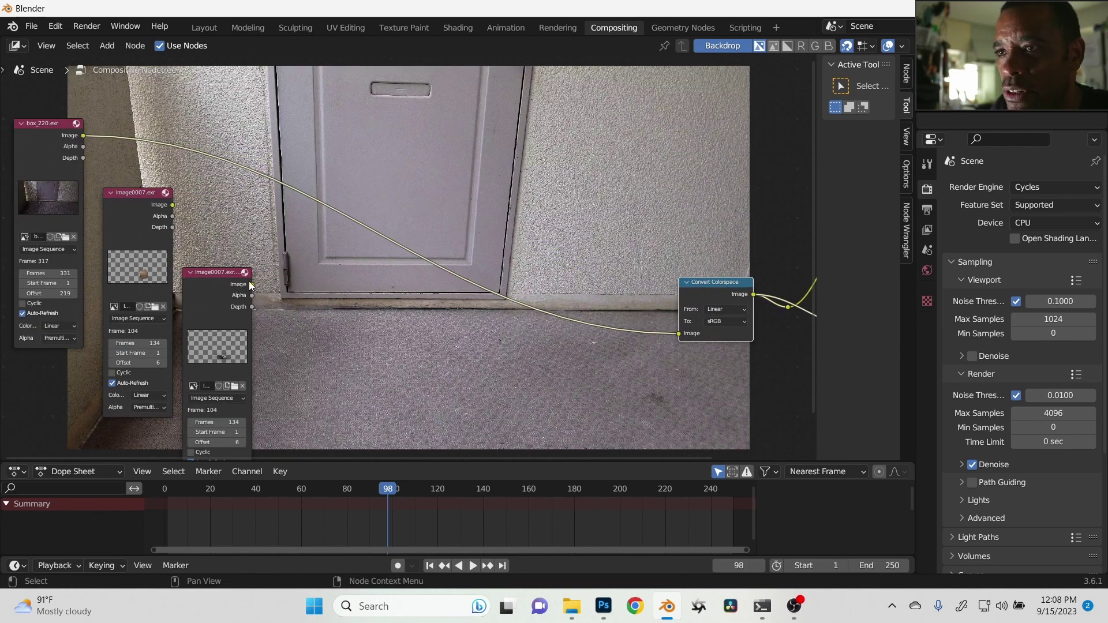
- Insert an Alpha Over node on the background link and connect the shadow sequence to its second image input
click(107, 45)
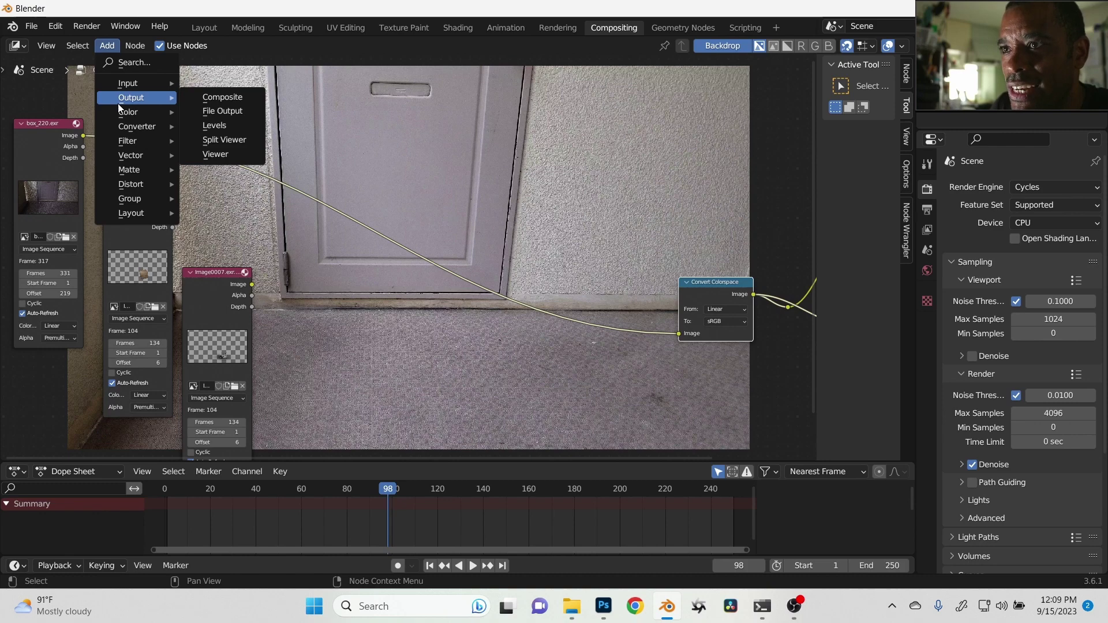
mouse_move(144, 112)
click(203, 112)
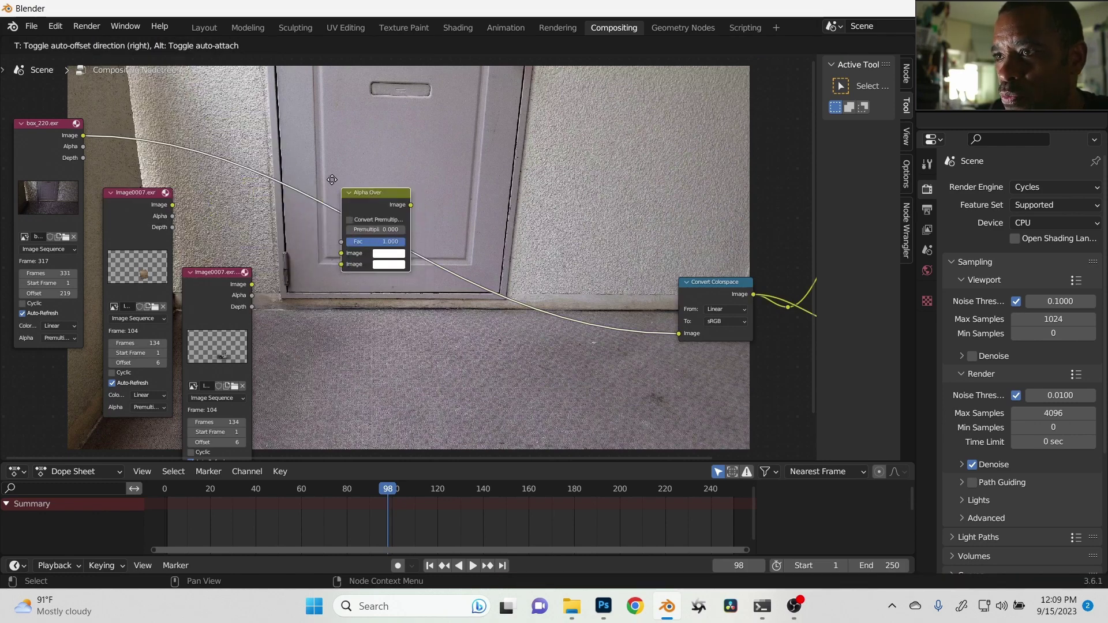
click(312, 174)
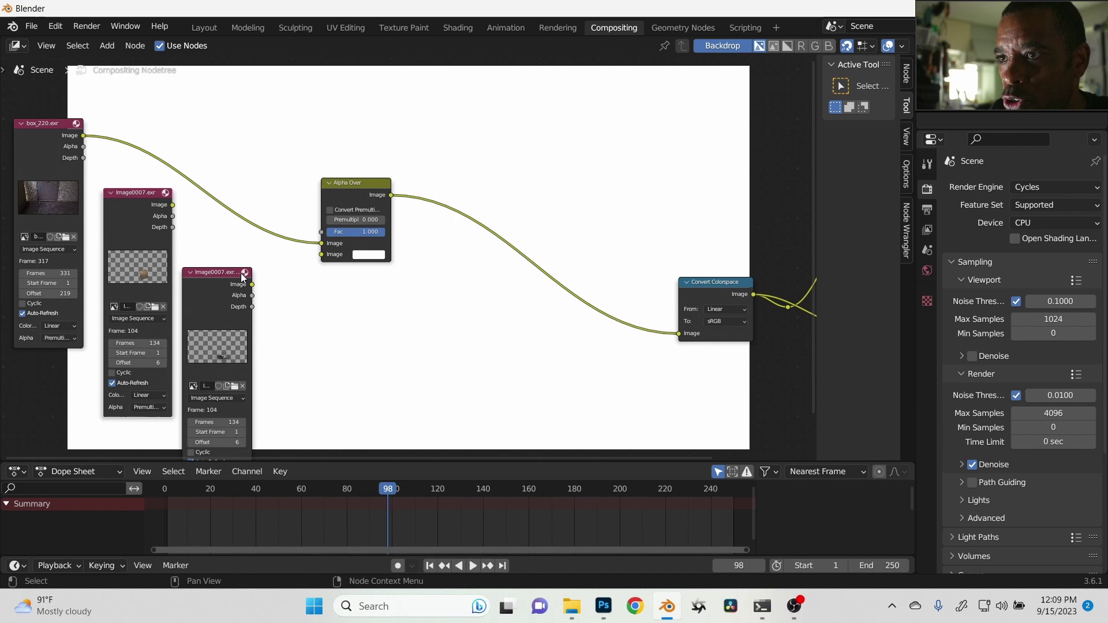
drag(252, 284, 321, 254)
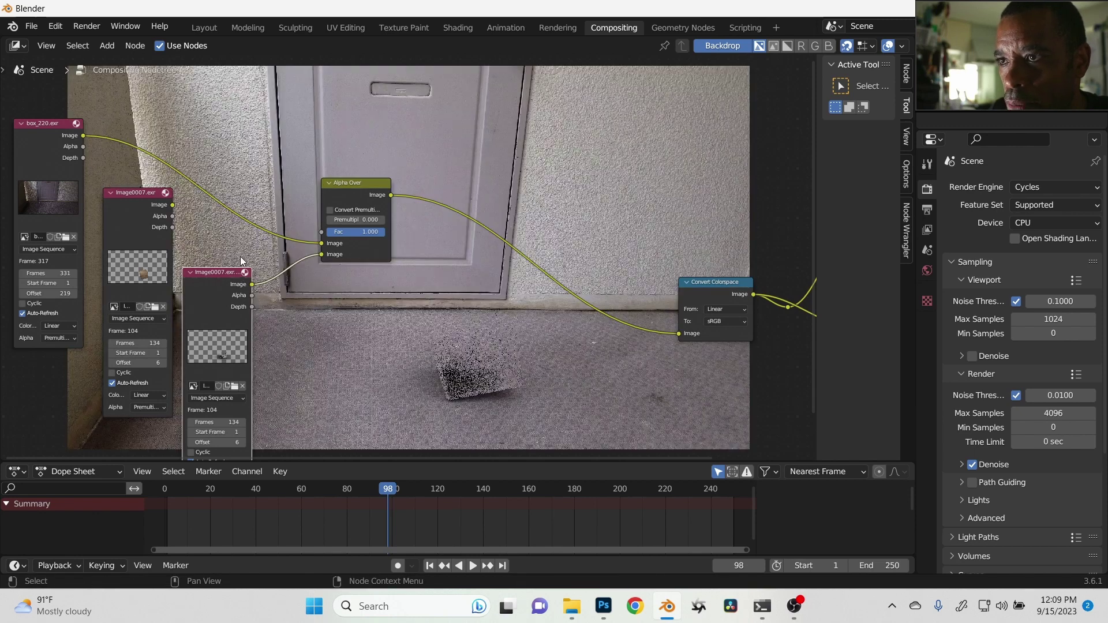
- Arrange the shadow sequence and Alpha Over nodes beside the background, with the box sequence below the Alpha Over node
drag(129, 209, 310, 307)
drag(196, 272, 107, 202)
drag(351, 188, 262, 139)
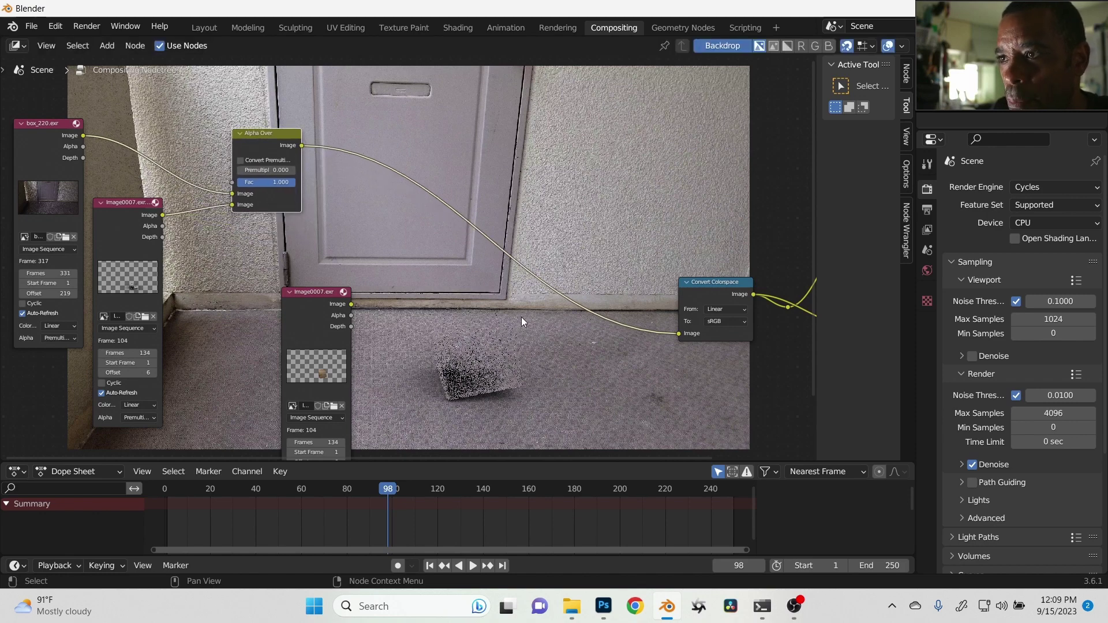
drag(318, 288, 247, 259)
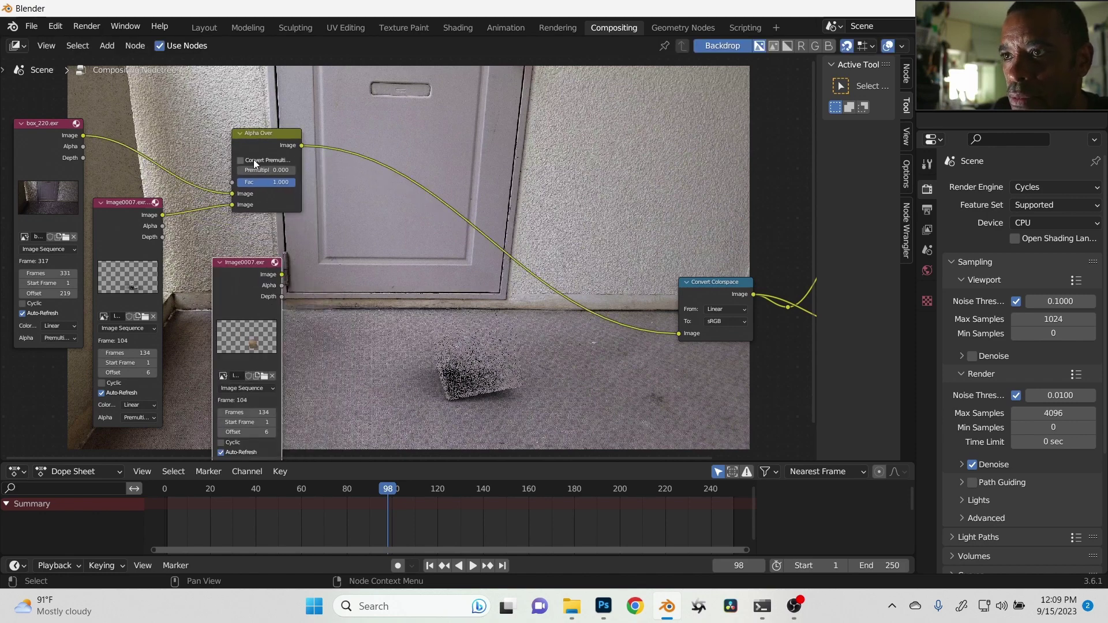
- Duplicate the Alpha Over node onto the link before Convert Colorspace and connect the box sequence to its second image input
key(shift+d)
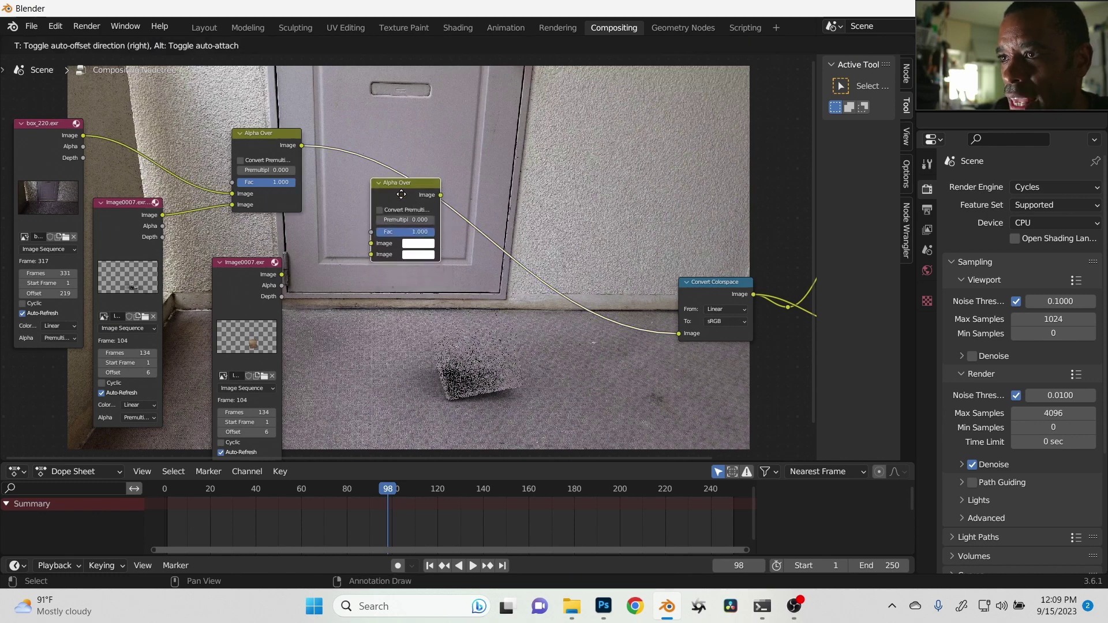
click(379, 223)
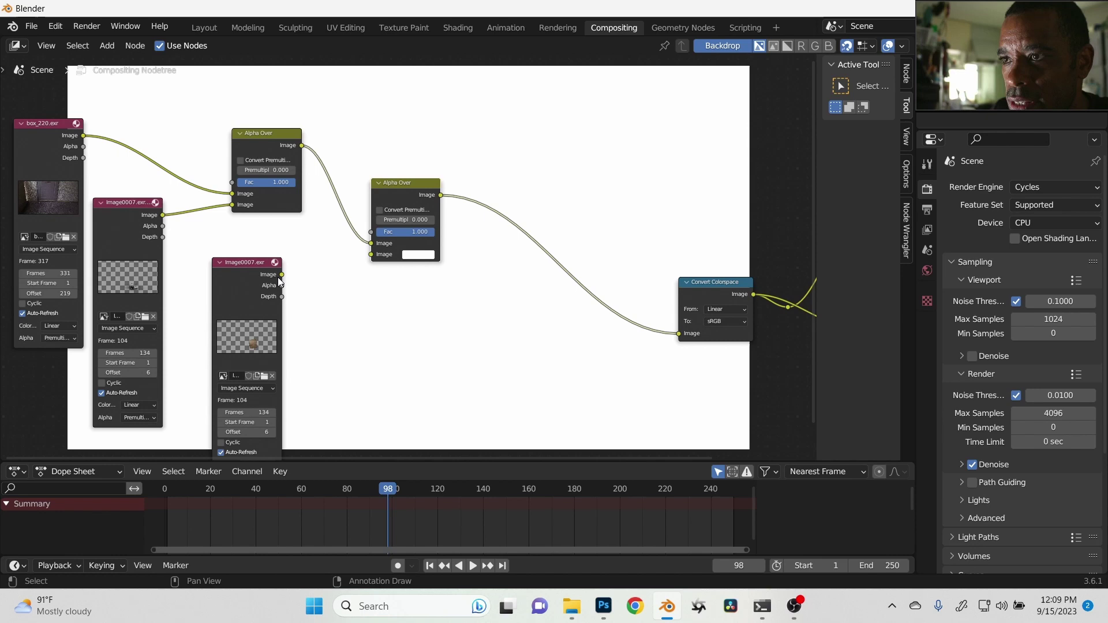
drag(281, 274, 379, 250)
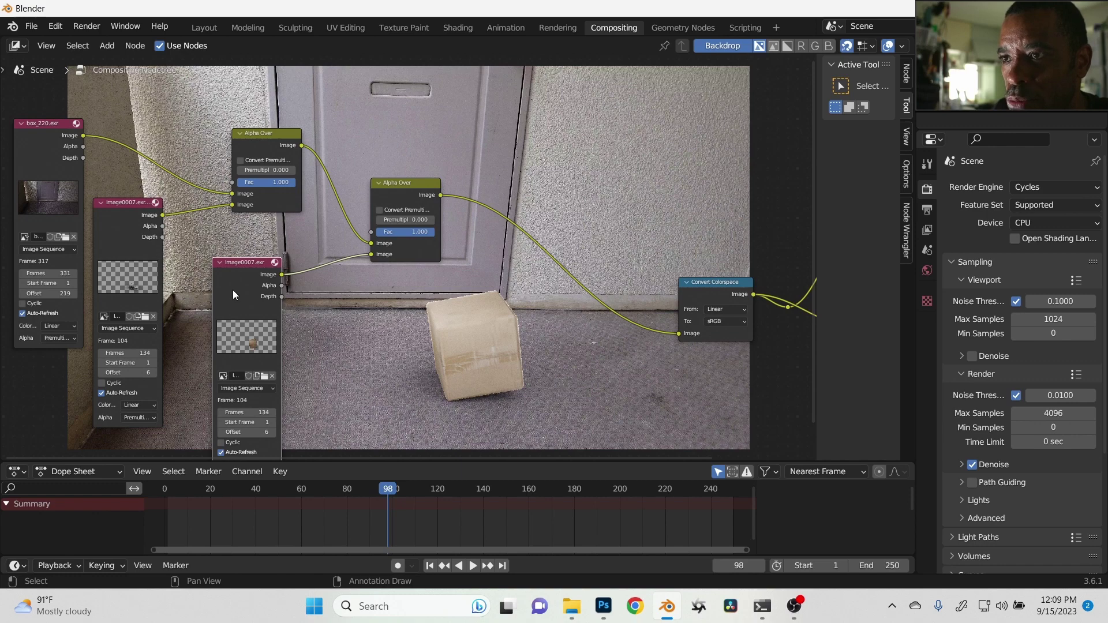
click(126, 202)
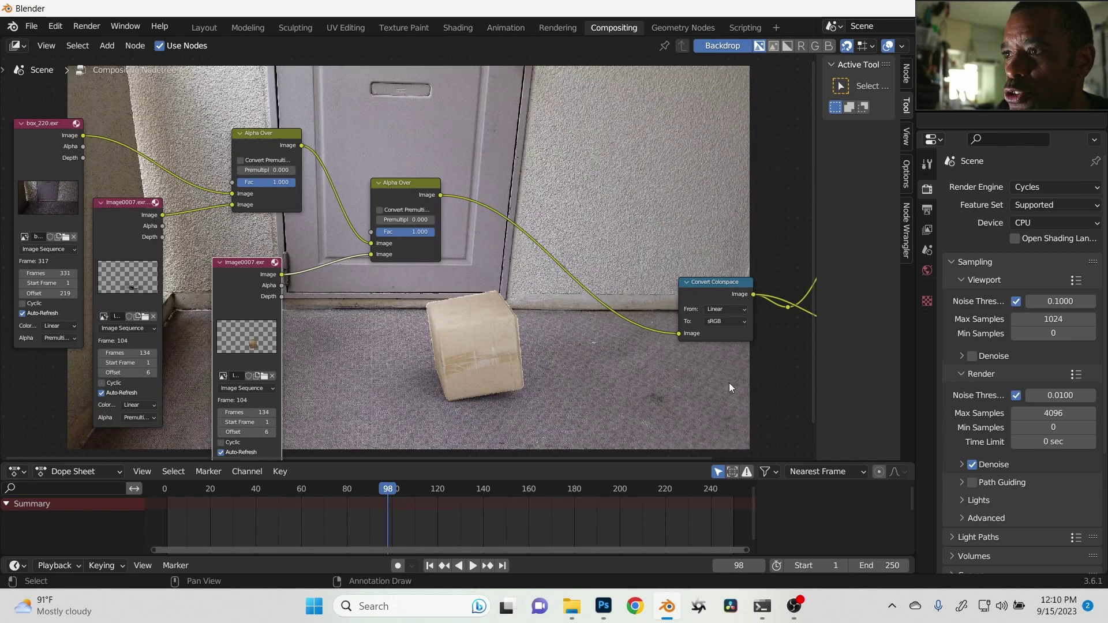
- Show the backdrop view settings and examine the composited box's edges at a backdrop zoom of 2.45
middle_drag(729, 387, 537, 319)
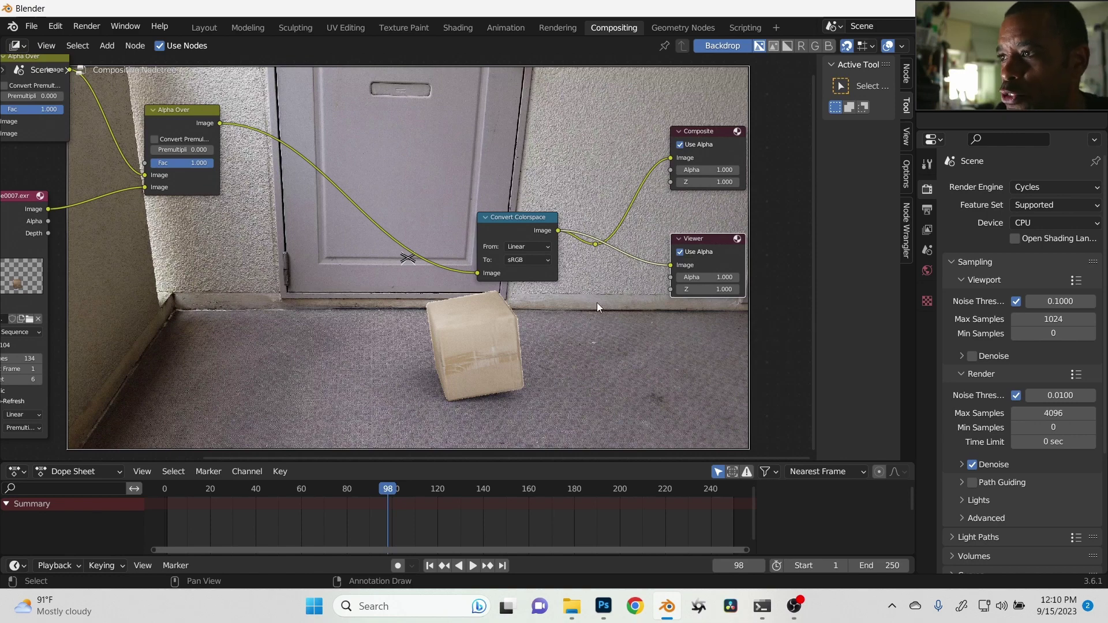
click(906, 136)
drag(872, 101, 923, 131)
middle_drag(539, 411, 651, 354)
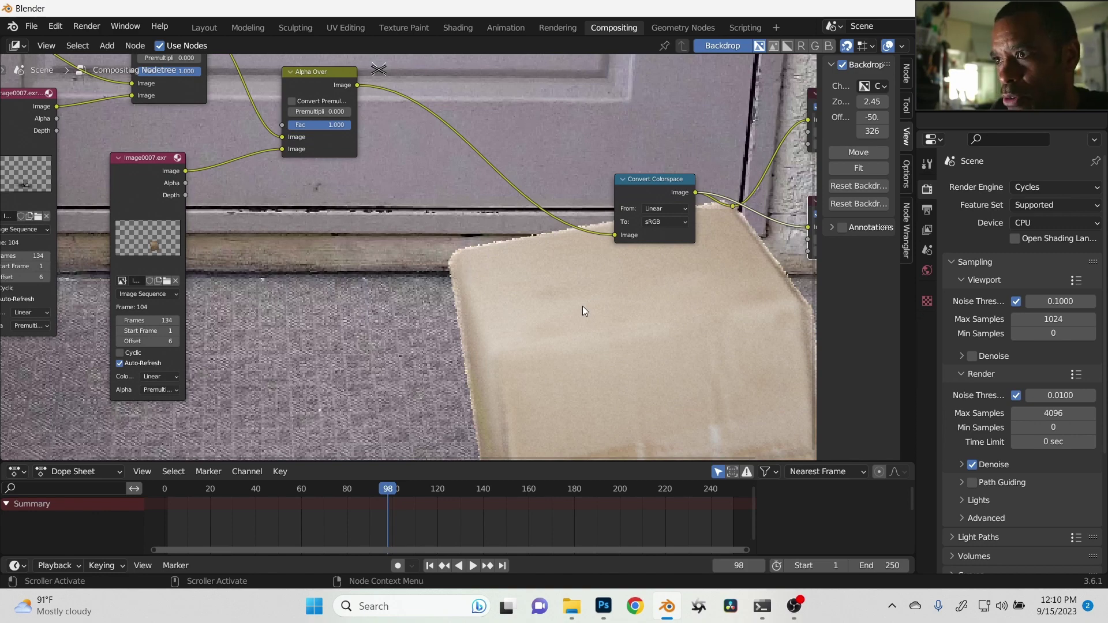
middle_drag(583, 311, 560, 309)
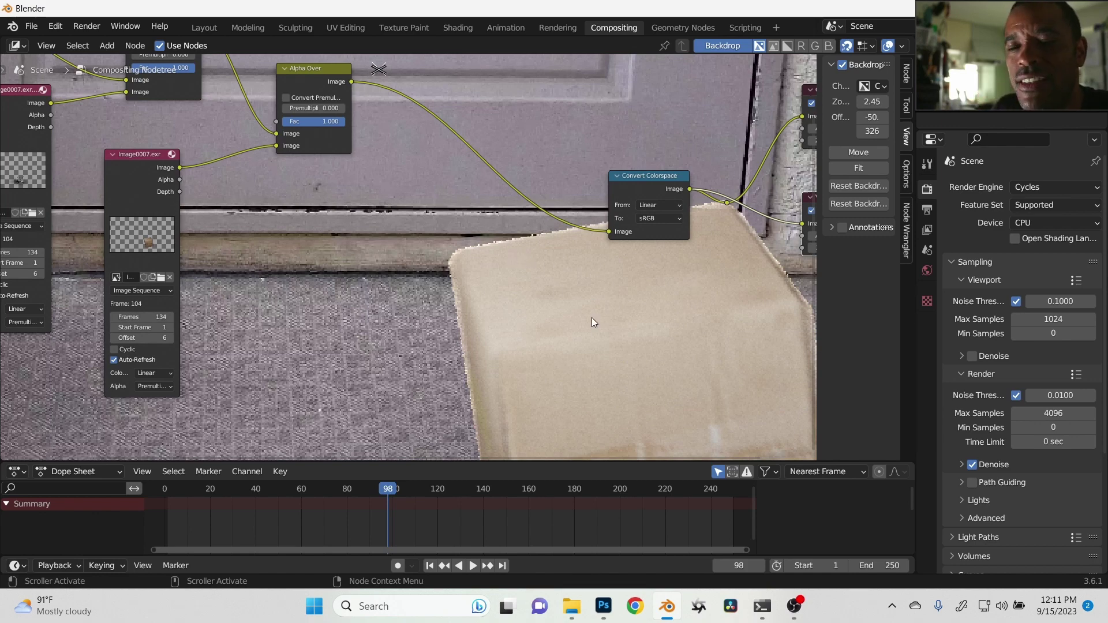
middle_drag(459, 279, 469, 300)
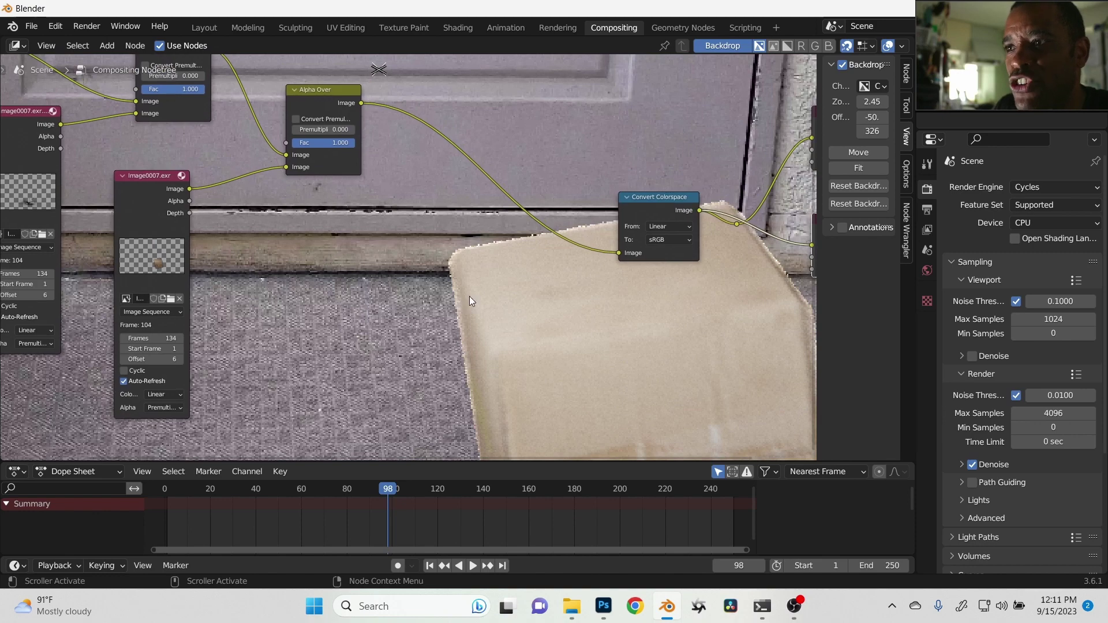
- Try Convert Premultiplied on the box's Alpha Over node to compare the box edges, and disable it again
scroll(470, 294, up, 5)
scroll(471, 295, left, 5)
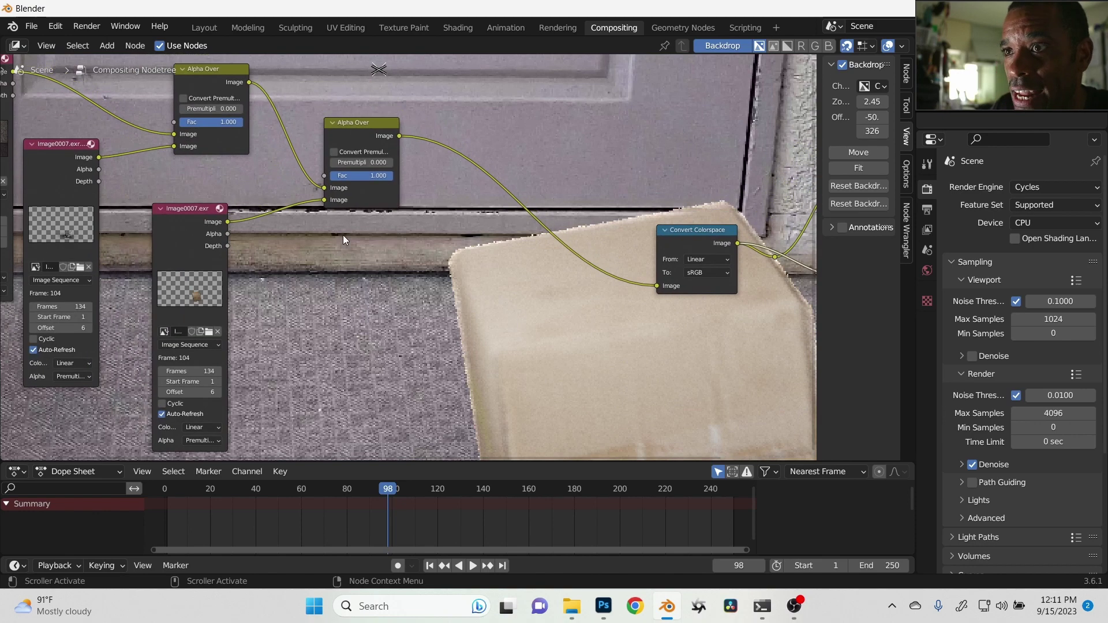
scroll(313, 238, up, 2)
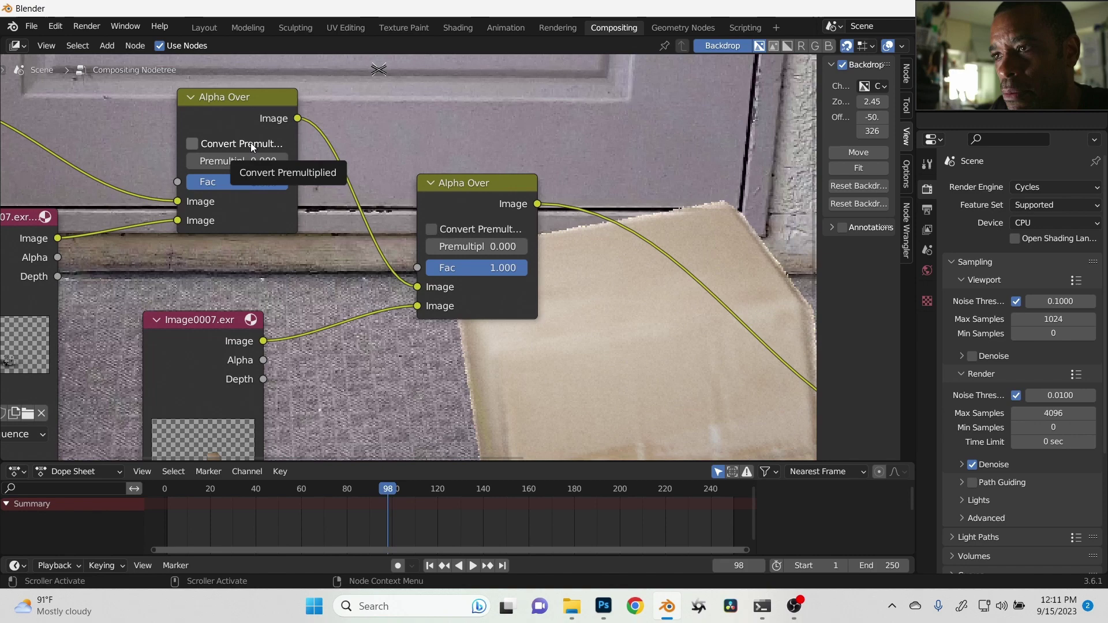
middle_drag(497, 352, 466, 316)
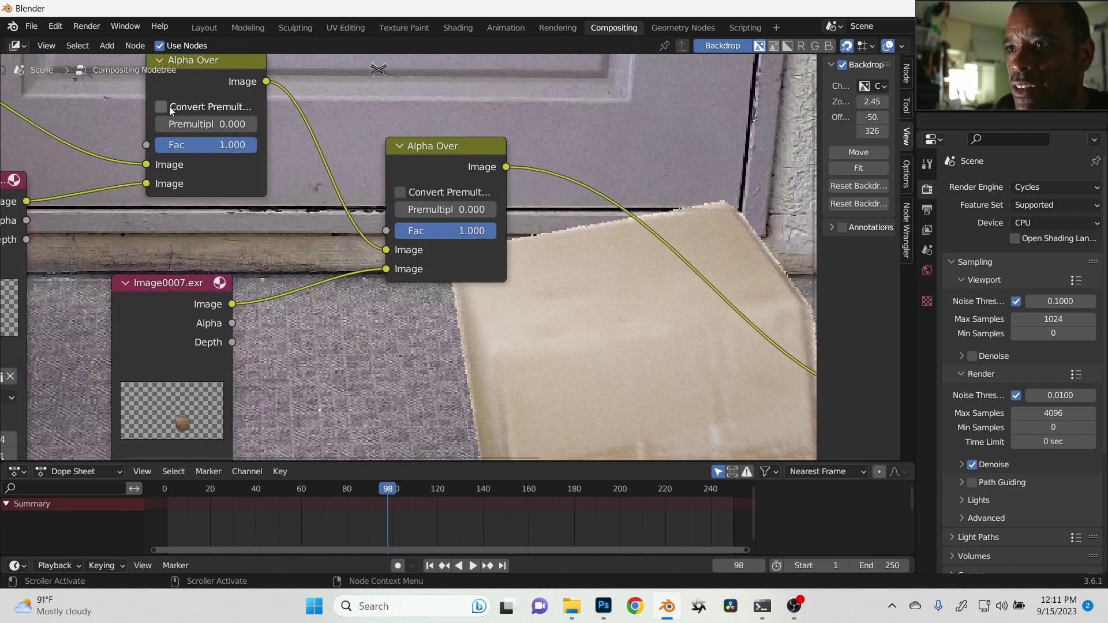
middle_drag(168, 106, 116, 88)
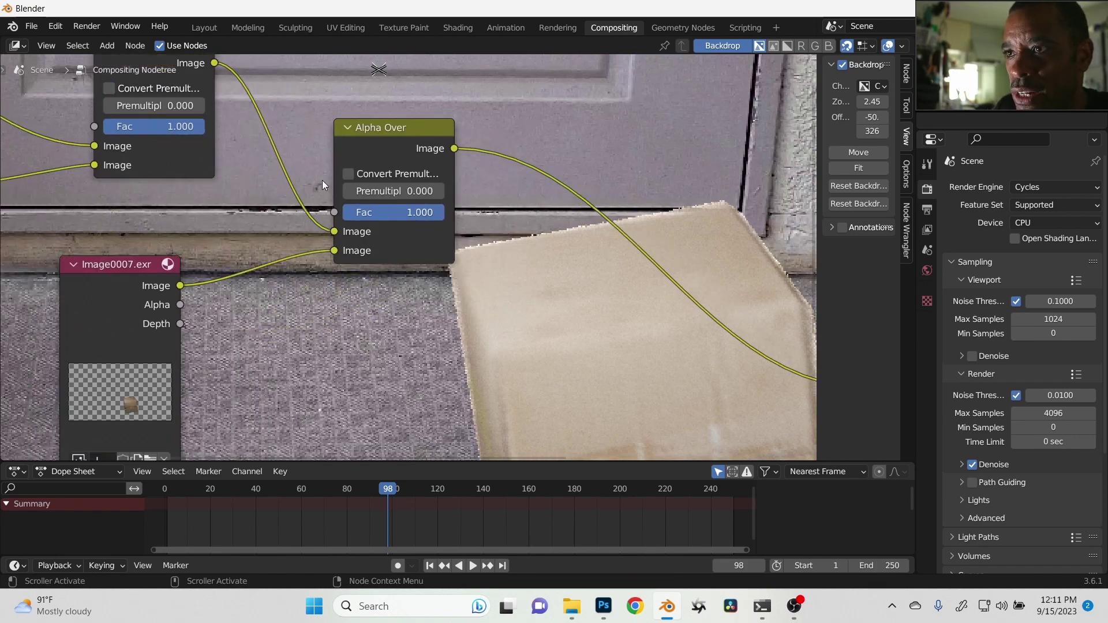
click(349, 174)
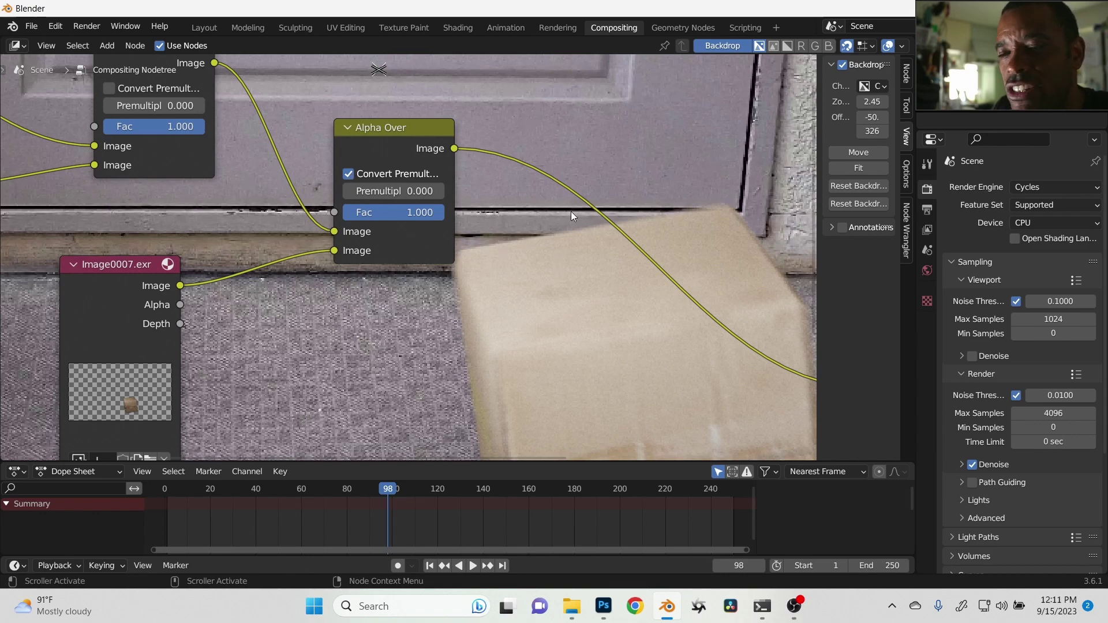
click(361, 177)
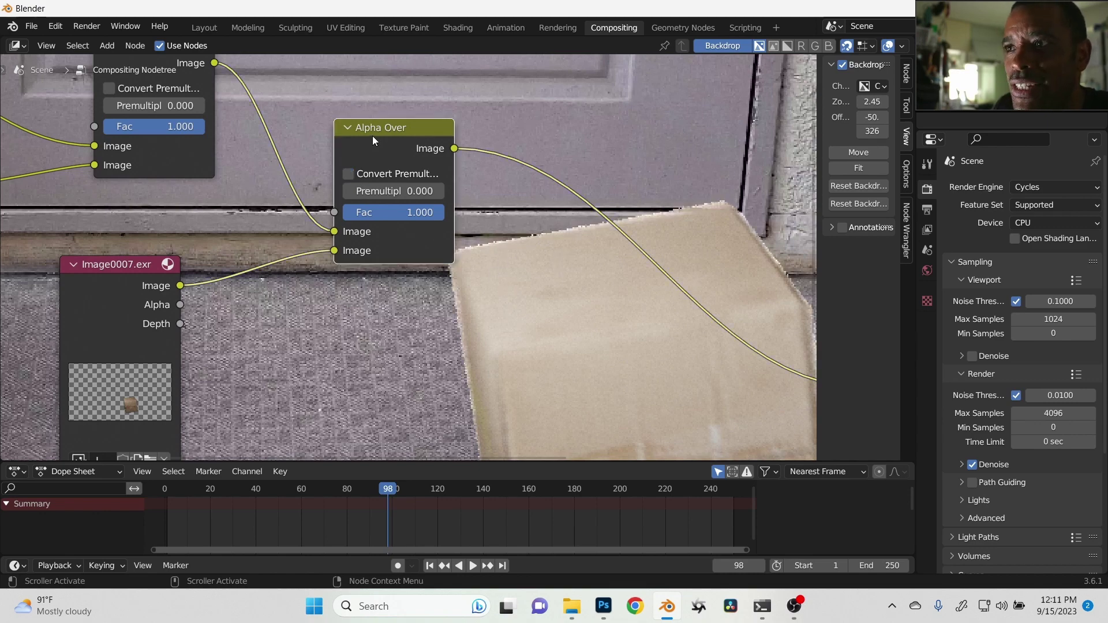
- Move the box sequence node and its Alpha Over node farther apart
drag(371, 137, 421, 120)
drag(143, 269, 91, 251)
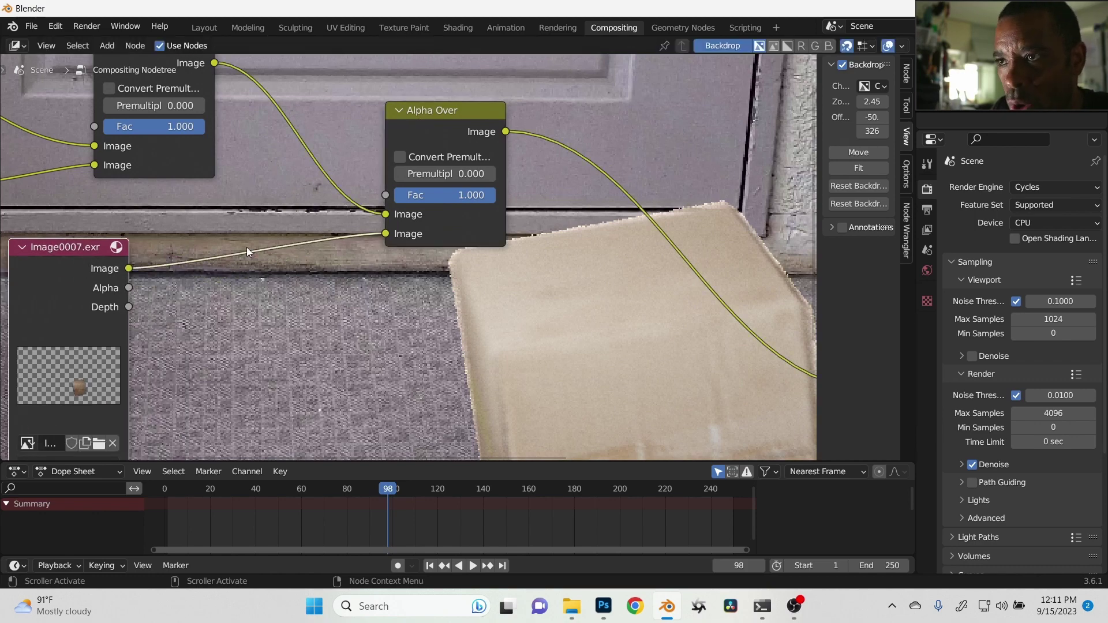
- Recheck the box edges with Convert Premultiplied enabled on its Alpha Over node, and view the whole composite
click(400, 157)
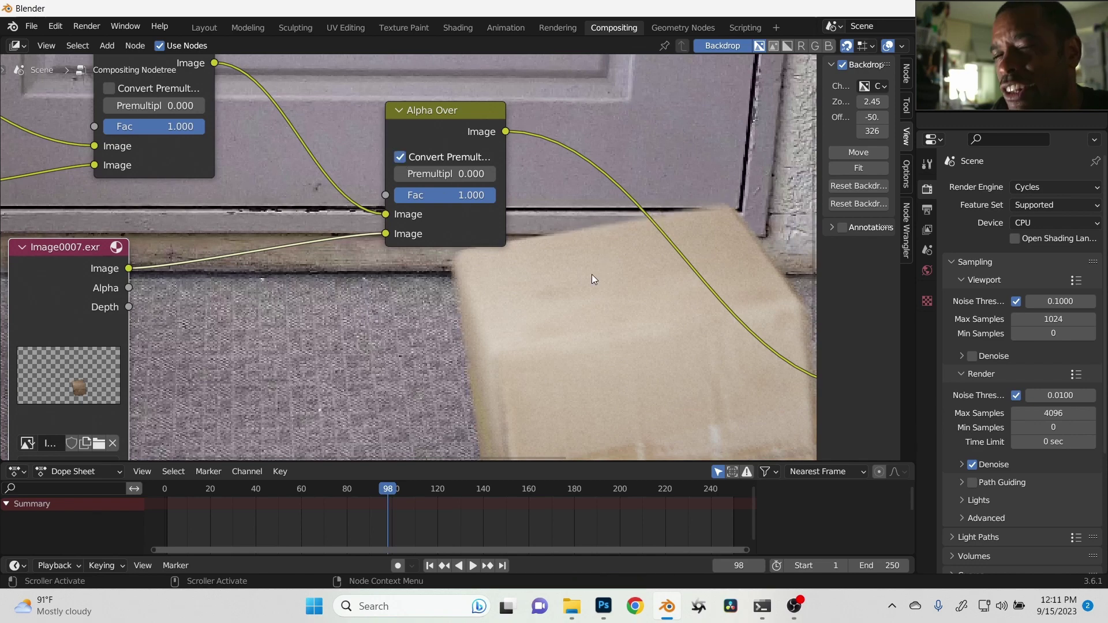
middle_drag(693, 309, 638, 325)
scroll(357, 198, down, 1)
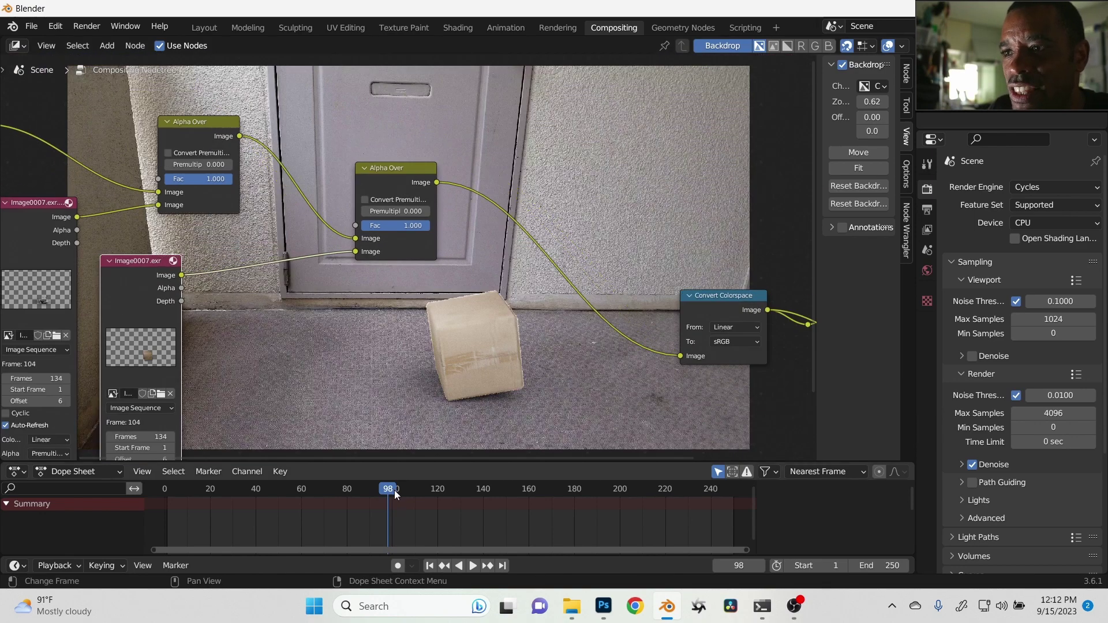
- Scrub through the box's motion to review the composite, and stop at frame 105
drag(394, 490, 469, 495)
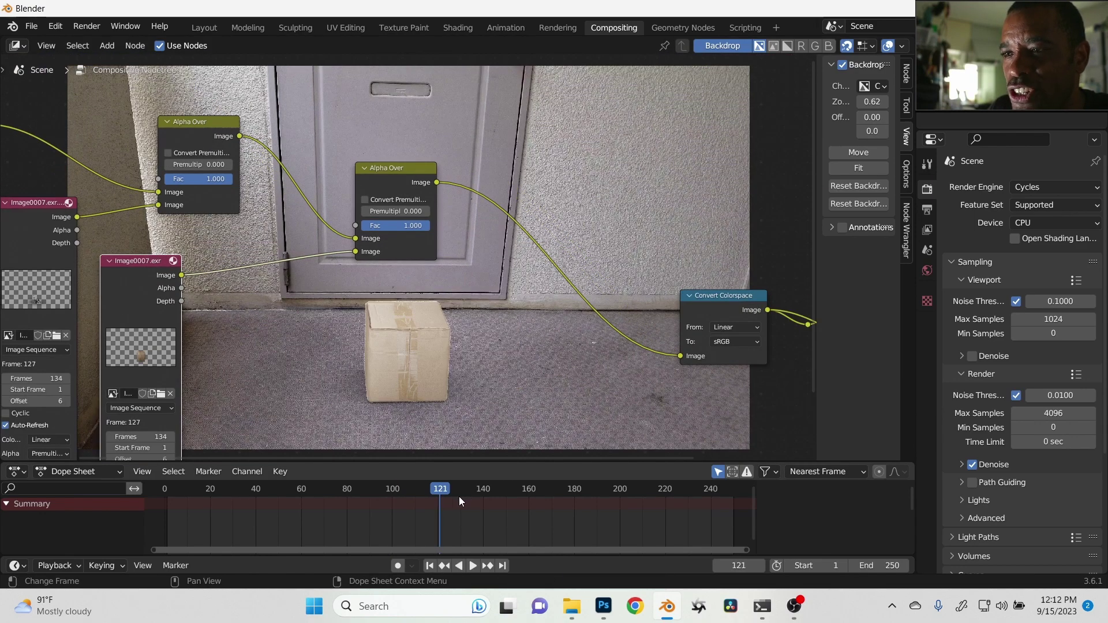
drag(445, 496, 417, 493)
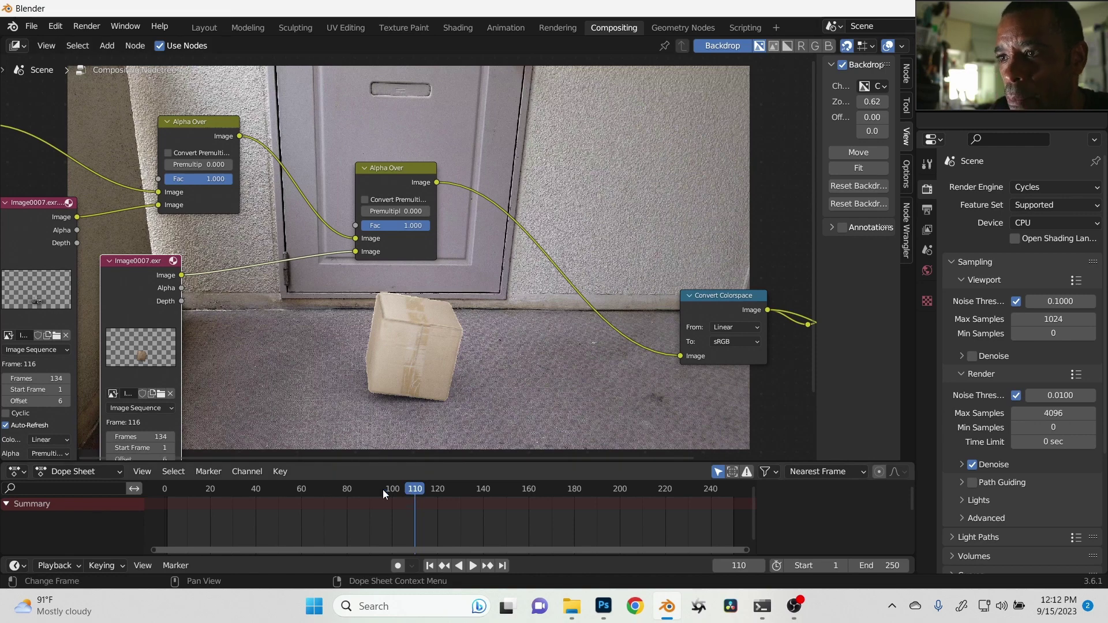
mouse_move(383, 489)
mouse_down()
mouse_move(372, 490)
mouse_move(404, 493)
mouse_up()
middle_drag(390, 362, 417, 351)
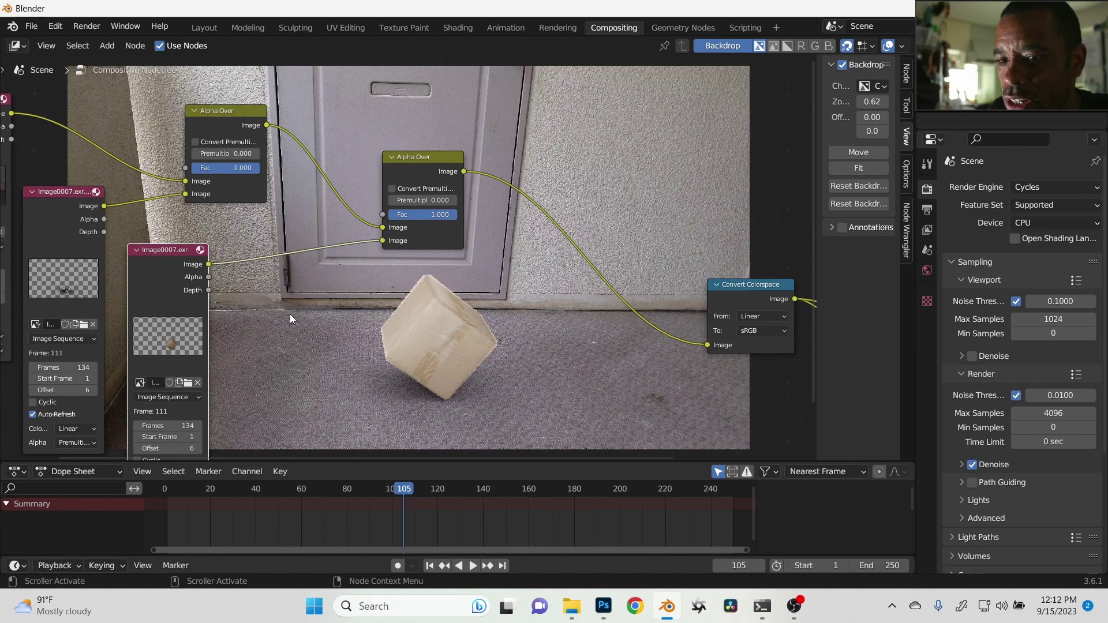
- Add an RGB Curves node on the link between the box sequence and its Alpha Over node
click(132, 49)
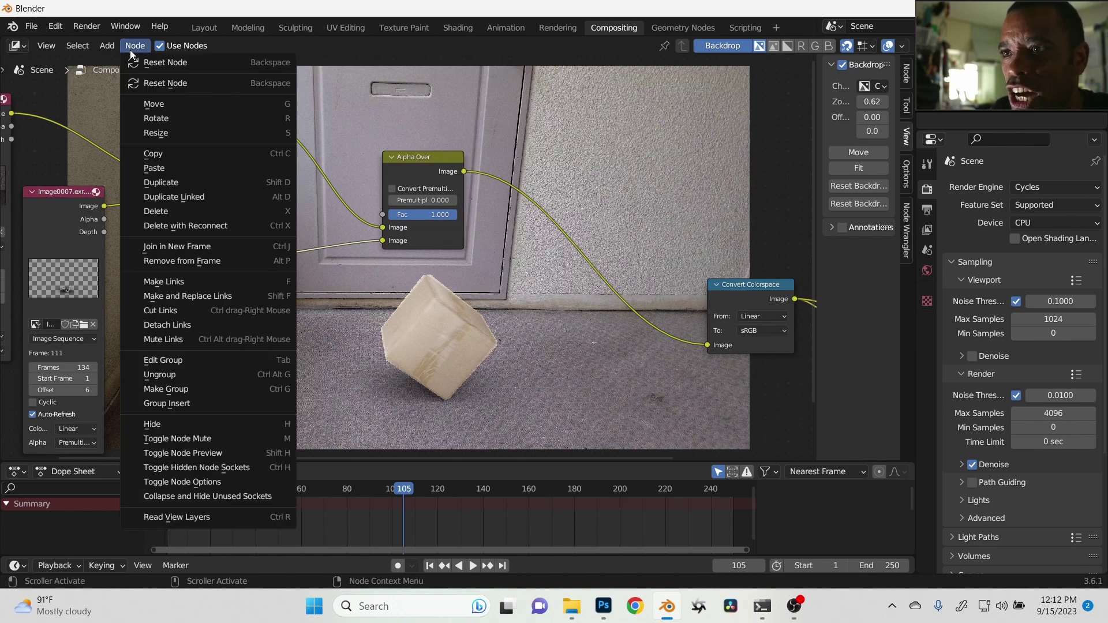
click(132, 47)
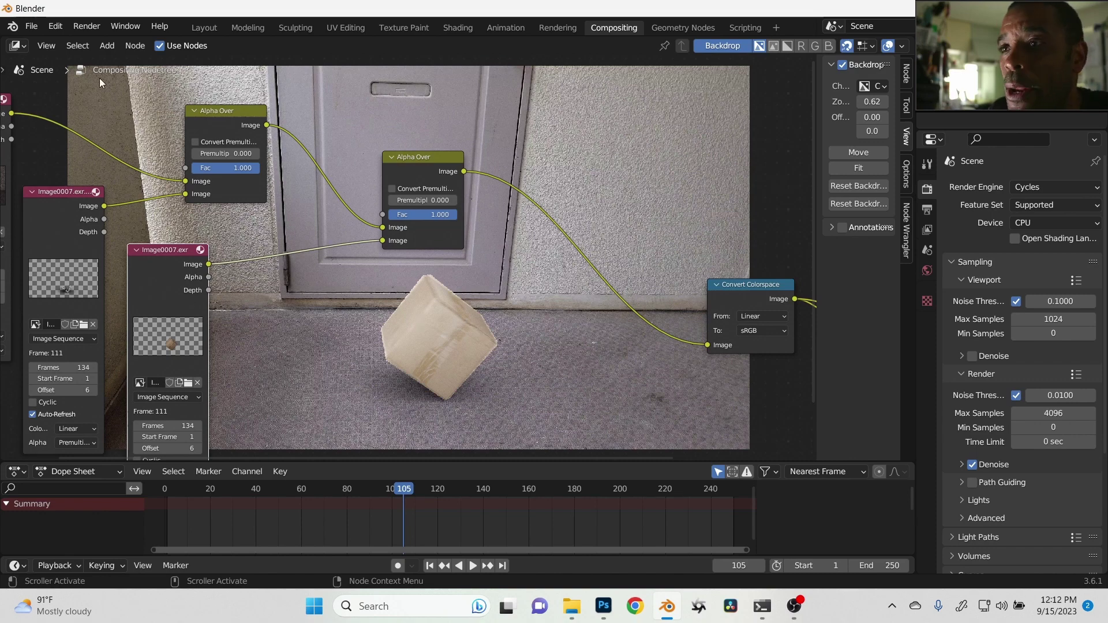
click(104, 46)
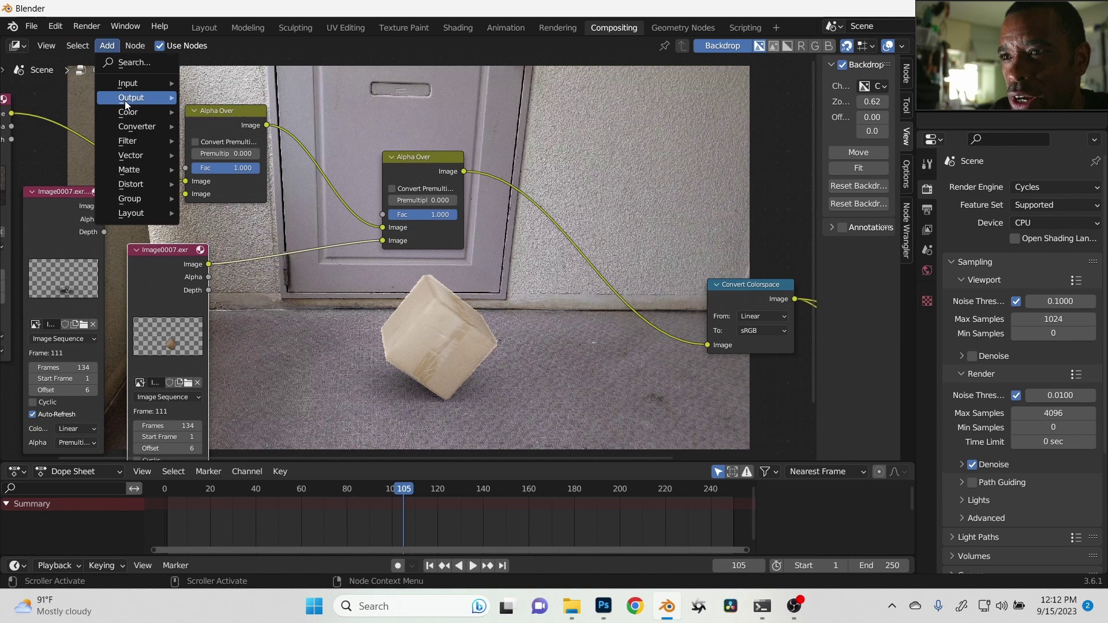
mouse_move(127, 116)
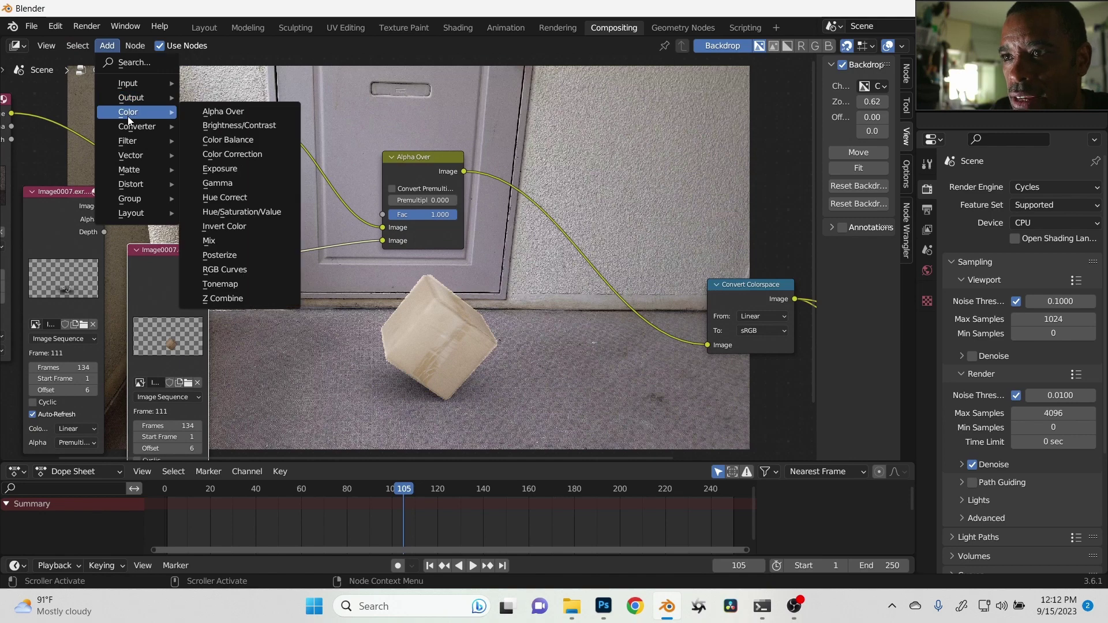
click(262, 155)
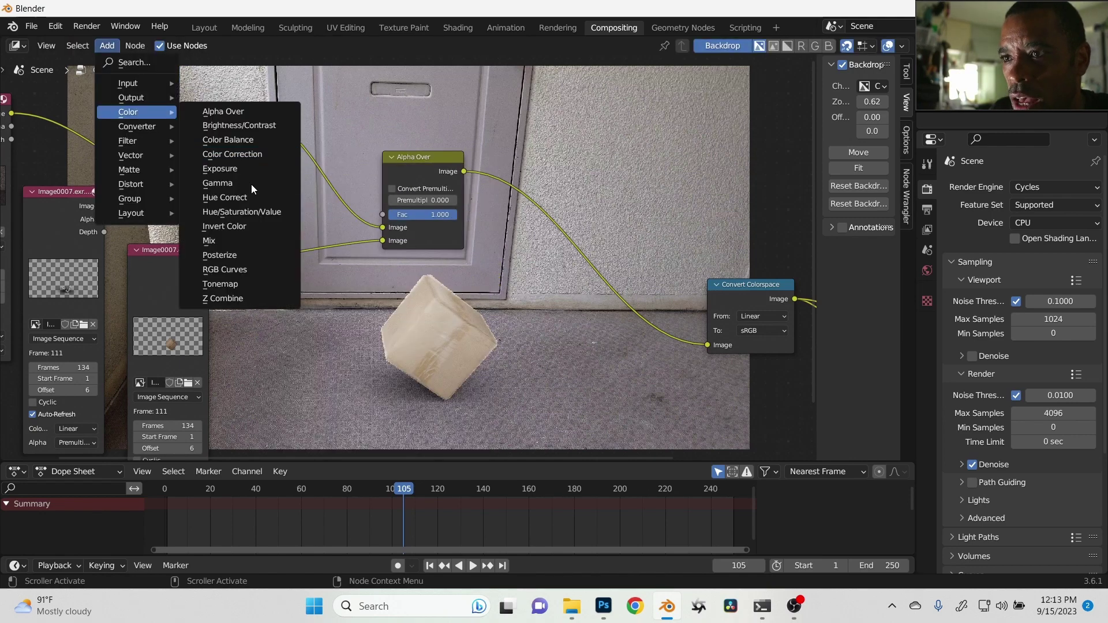
click(247, 269)
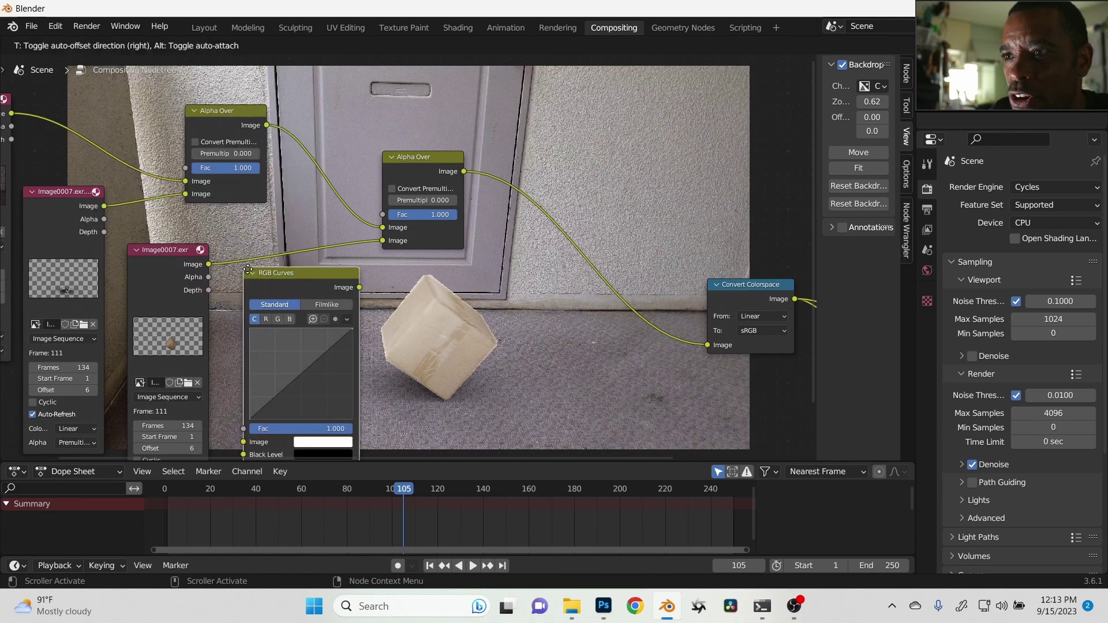
click(259, 246)
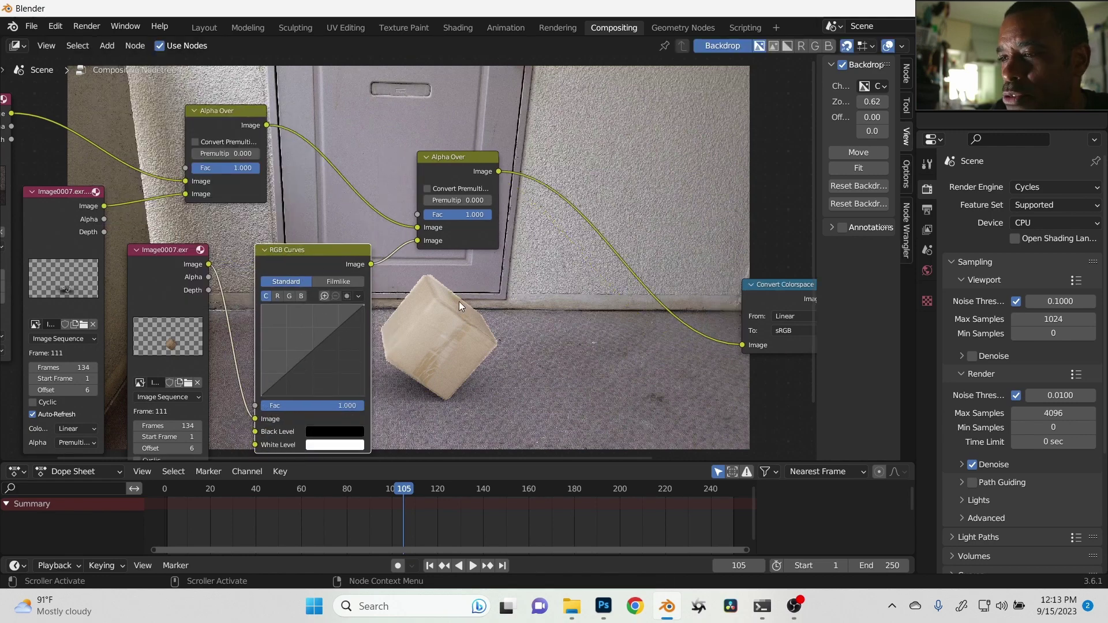
- Display only the red channel in the backdrop and compare the box's brightness with the background
middle_drag(461, 306, 449, 280)
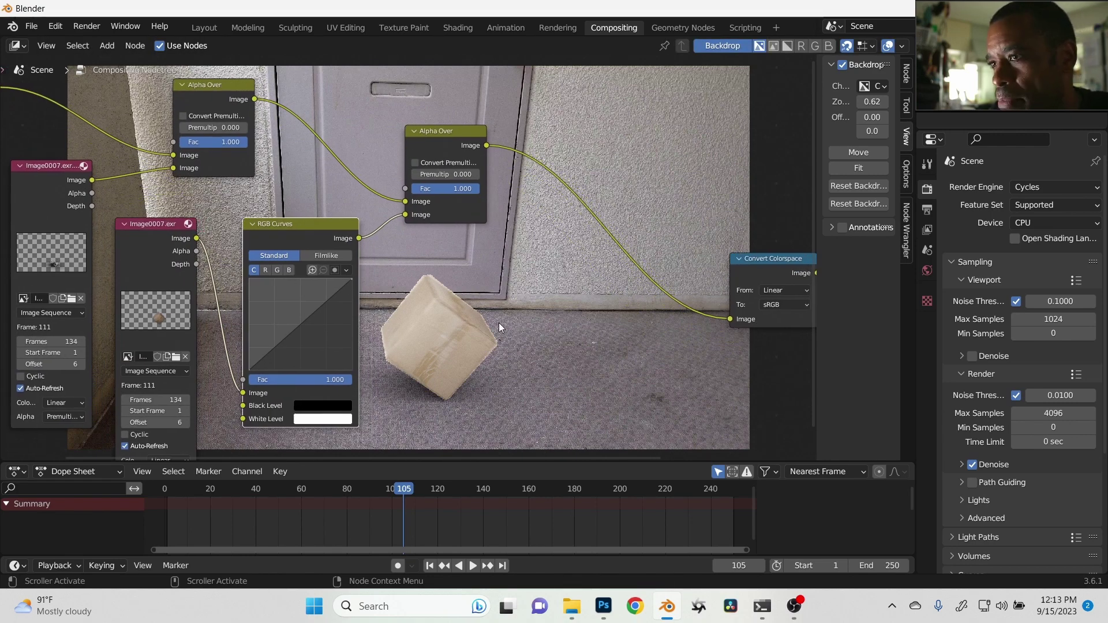
middle_drag(518, 327, 472, 318)
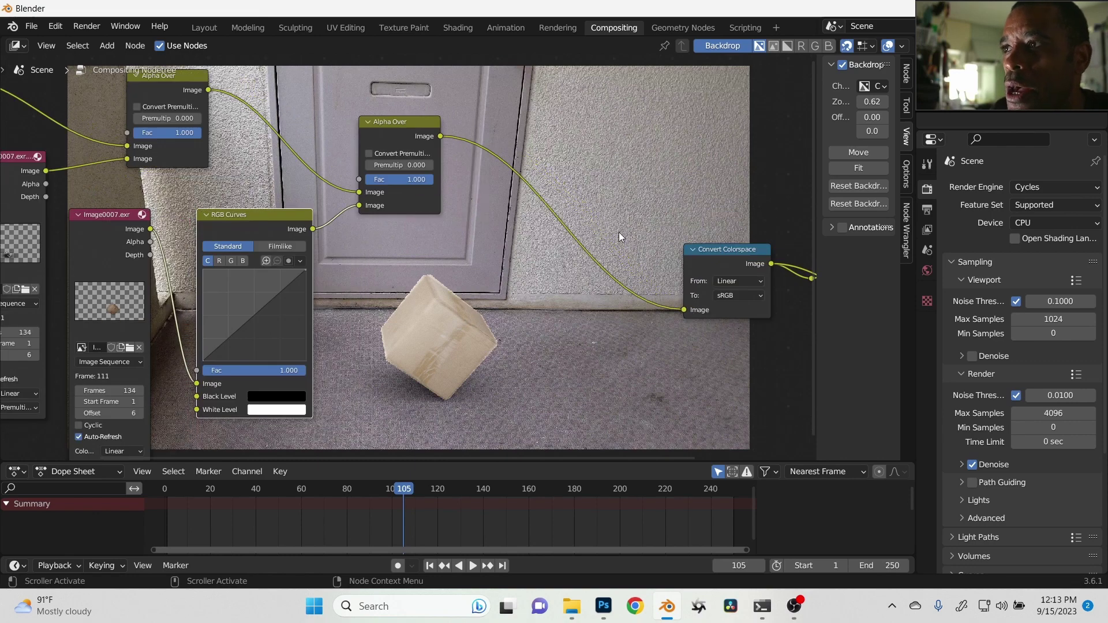
middle_drag(359, 335, 400, 325)
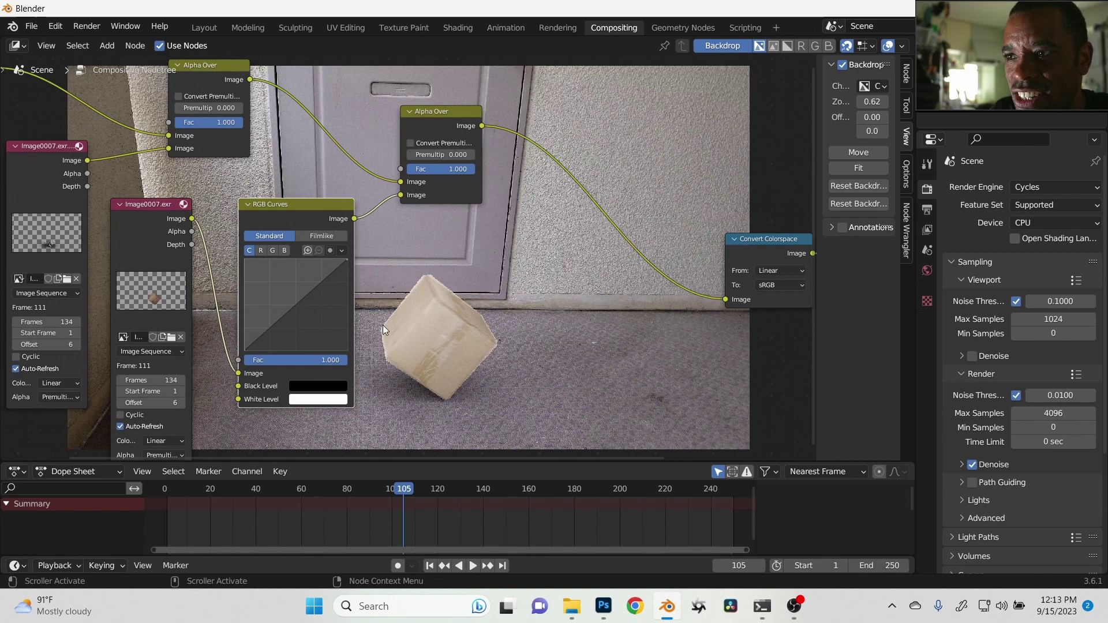
click(802, 46)
middle_drag(539, 265, 409, 214)
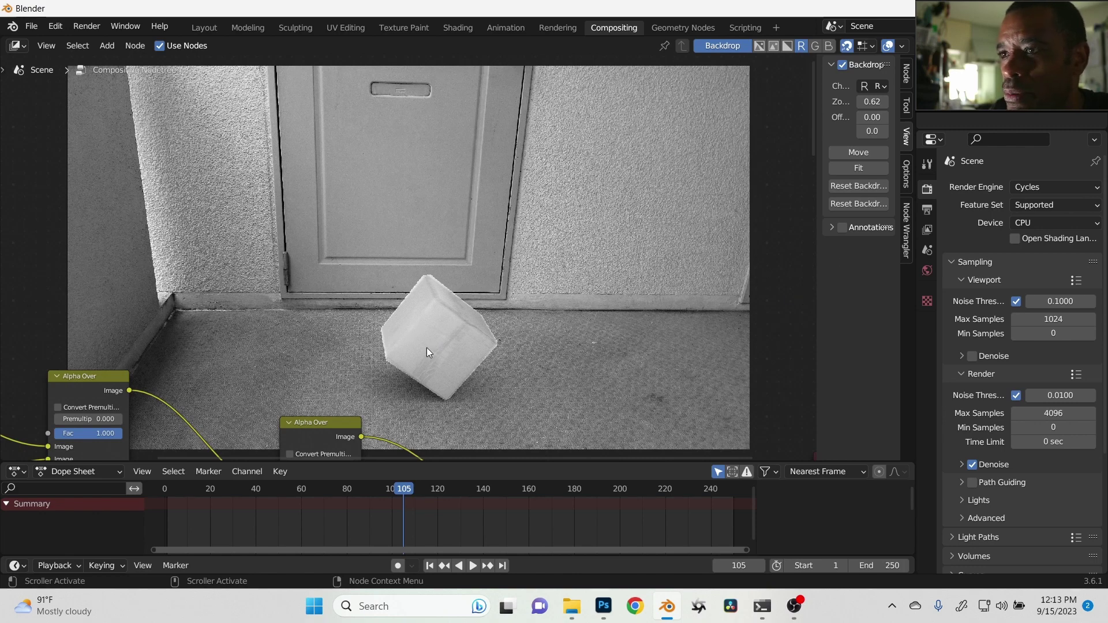
middle_drag(427, 351, 436, 123)
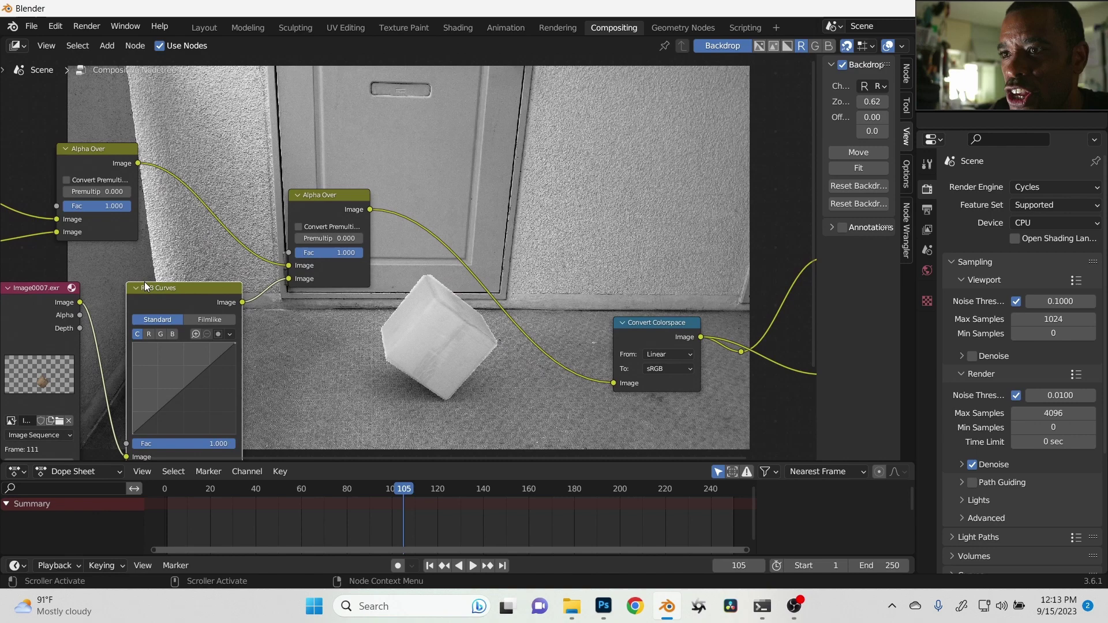
- Lower the end point of the RGB Curves node's red curve to about 0.8
drag(145, 286, 145, 274)
click(149, 322)
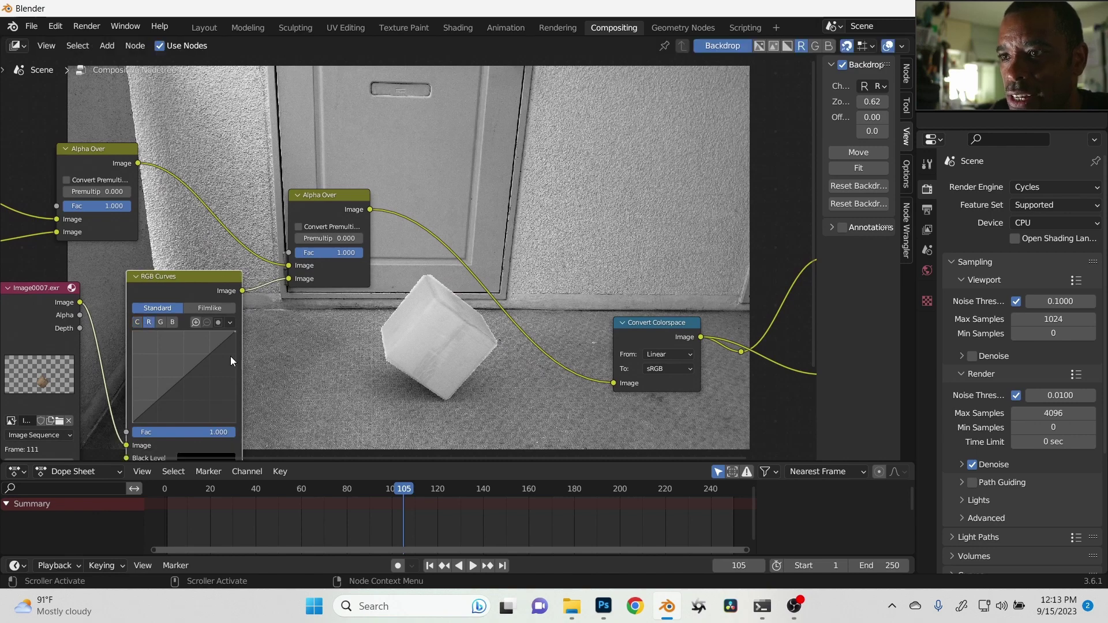
middle_drag(230, 355, 165, 344)
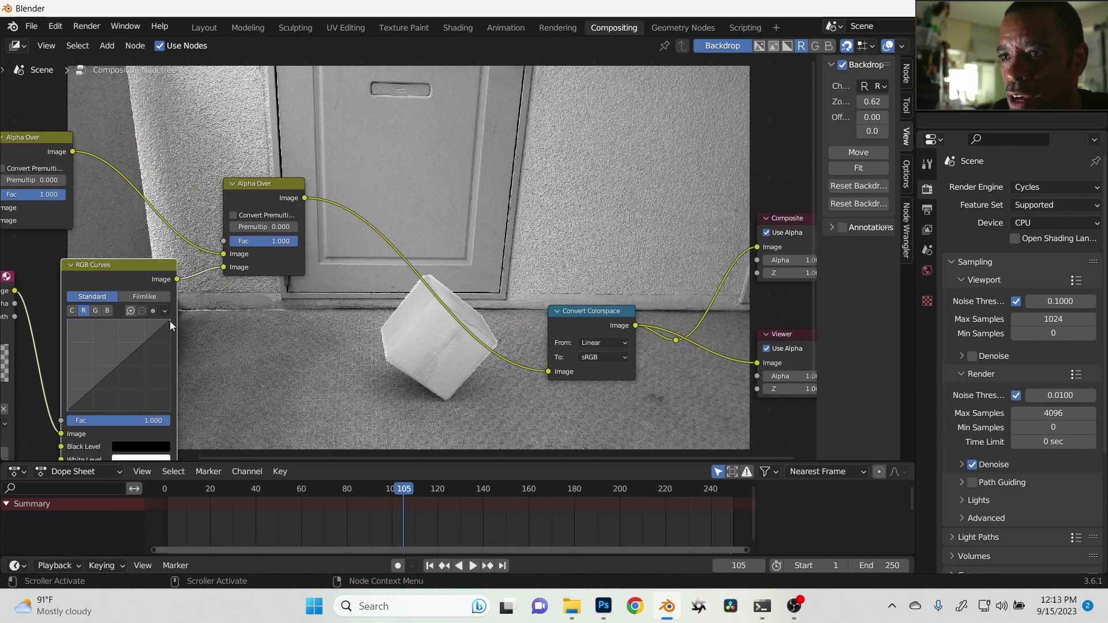
click(170, 321)
drag(169, 325, 170, 341)
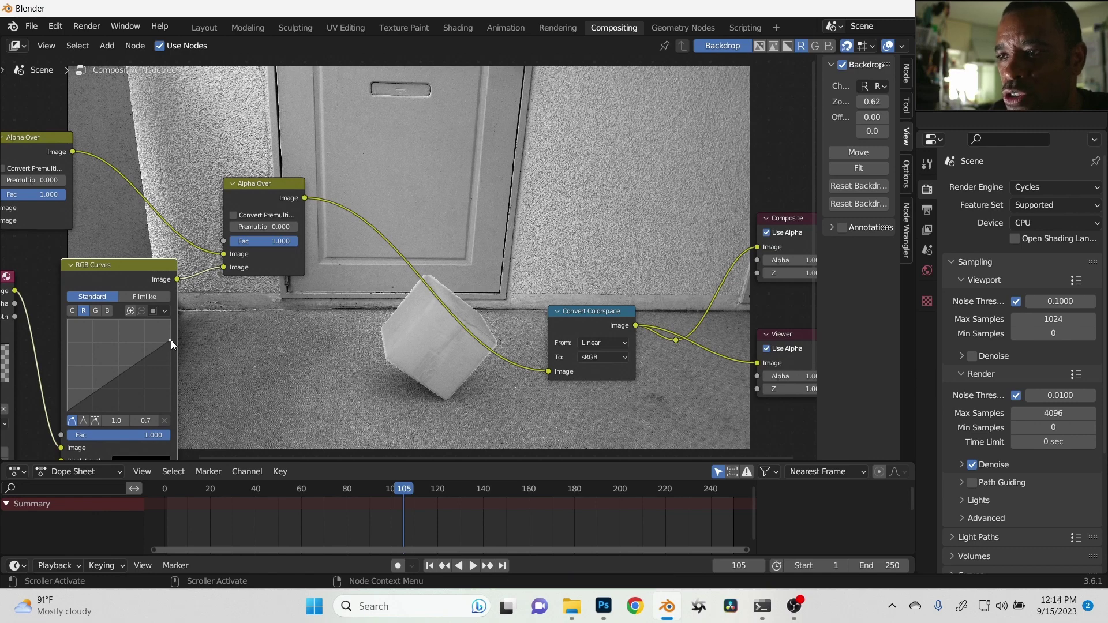
drag(171, 341, 171, 337)
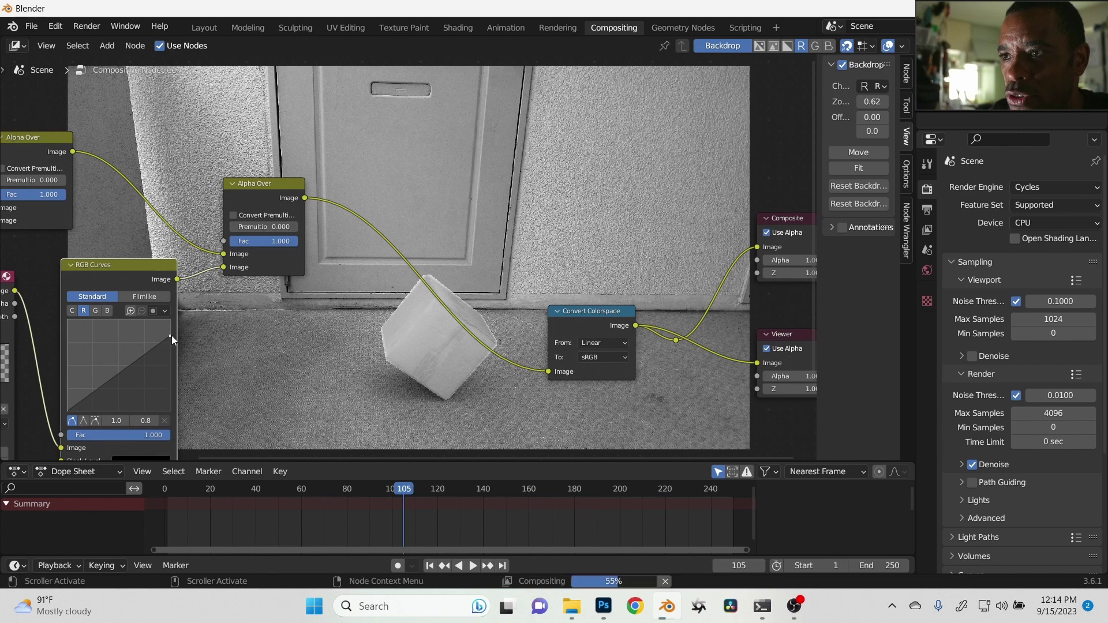
- Show the green channel in the backdrop and lower the end point of the green curve to about 0.8
middle_drag(597, 314, 603, 341)
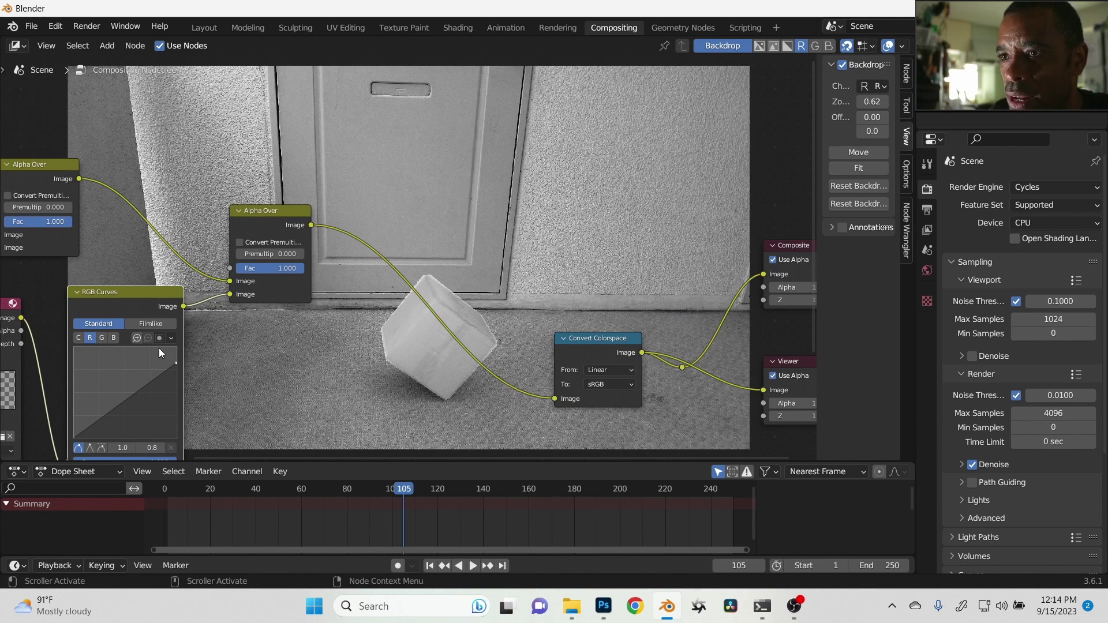
click(815, 46)
middle_drag(634, 248, 563, 204)
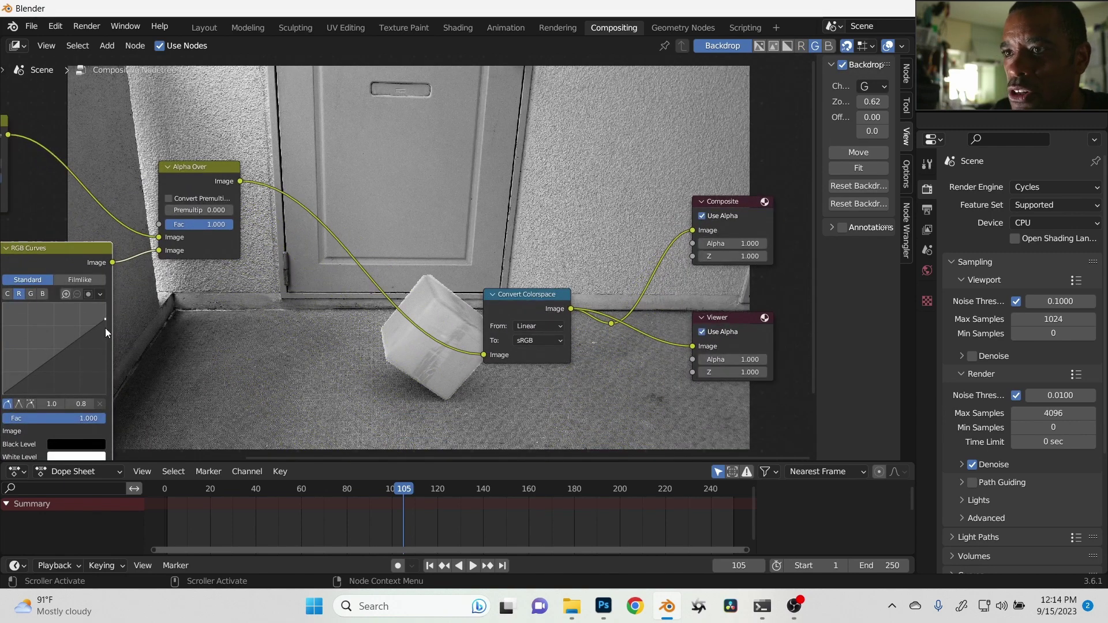
middle_drag(257, 333, 358, 300)
scroll(358, 300, up, 1)
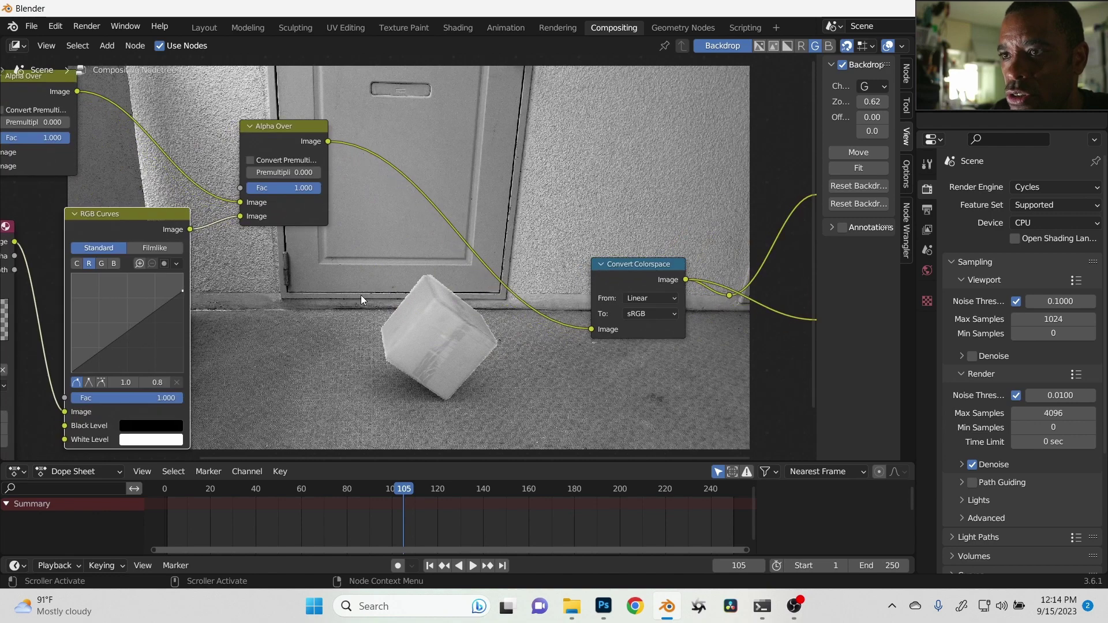
click(101, 263)
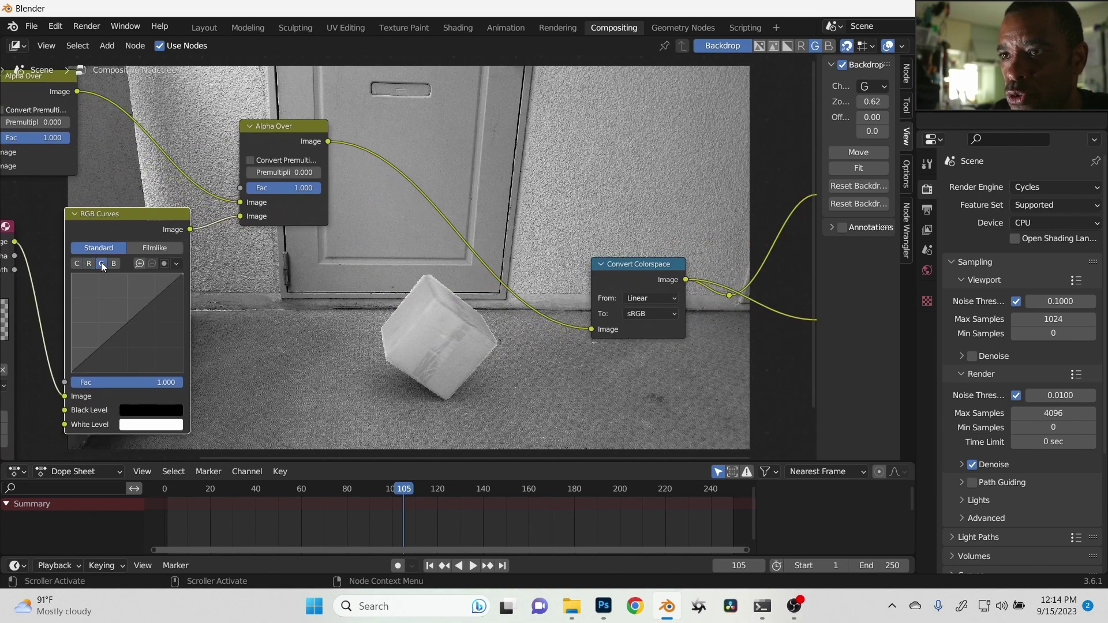
drag(182, 274, 186, 282)
click(184, 280)
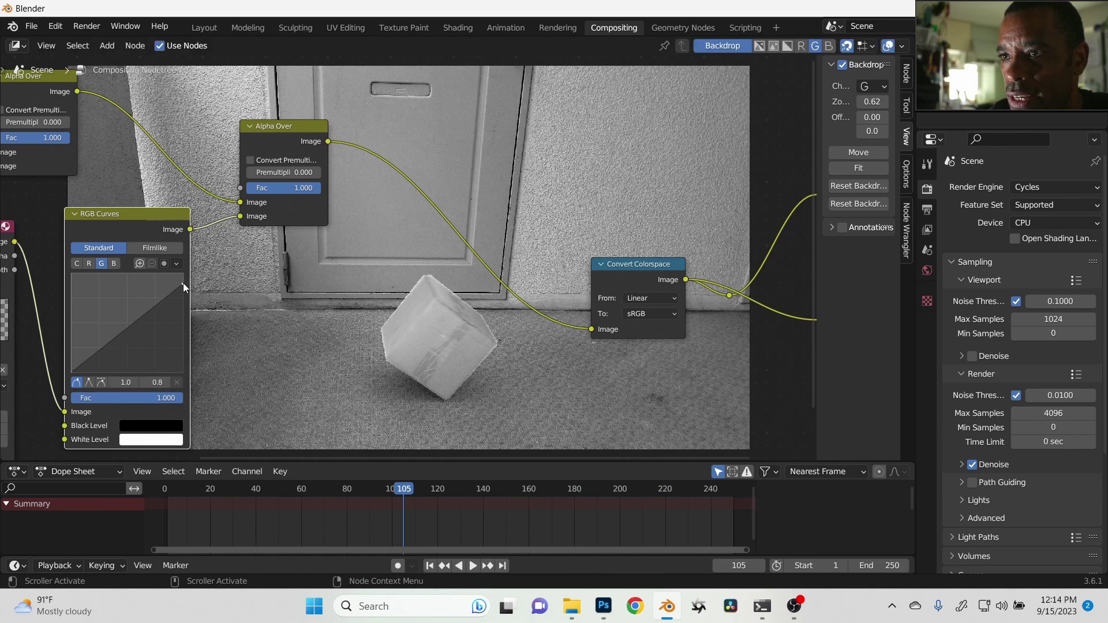
drag(182, 283, 183, 287)
- Show the blue channel in the backdrop and lower the end point of the blue curve to about 0.9
middle_drag(319, 321, 141, 251)
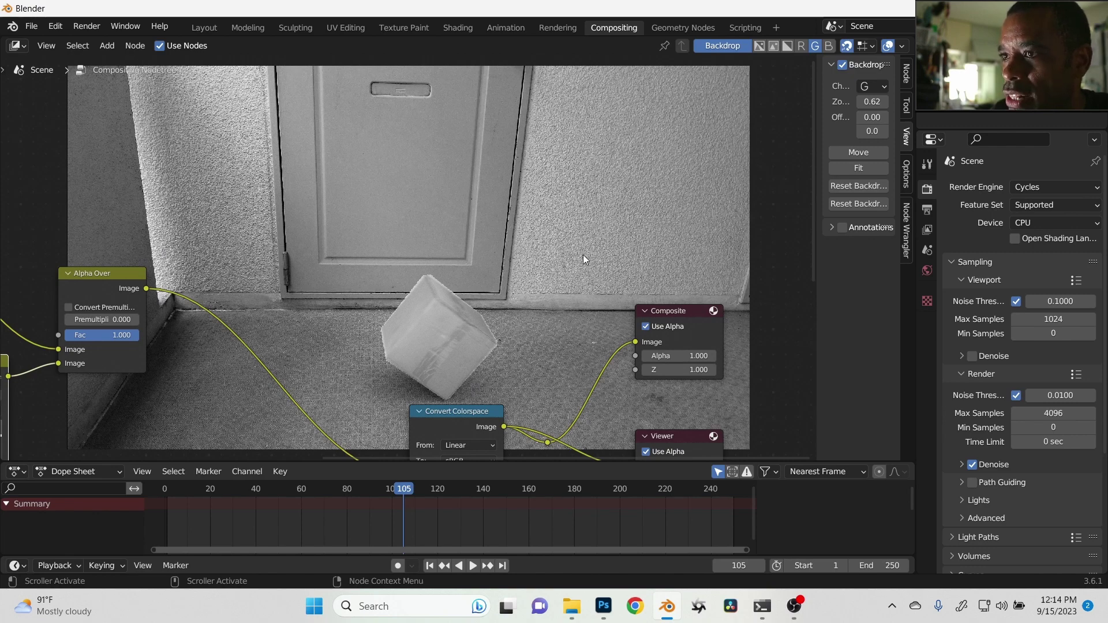
middle_drag(171, 355, 218, 272)
click(828, 45)
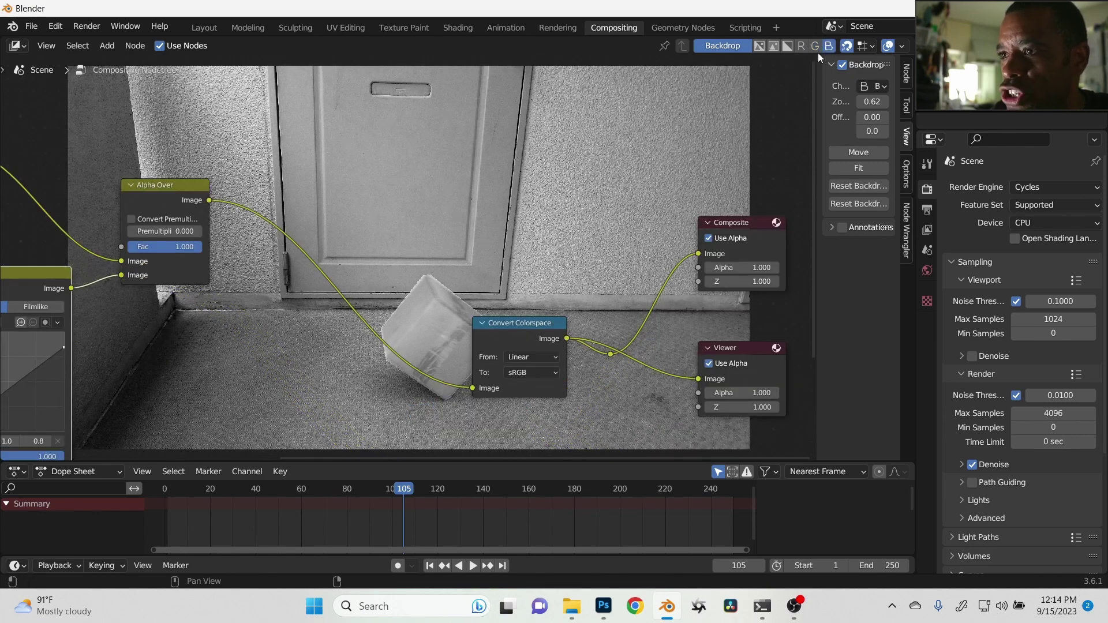
middle_drag(281, 334, 325, 249)
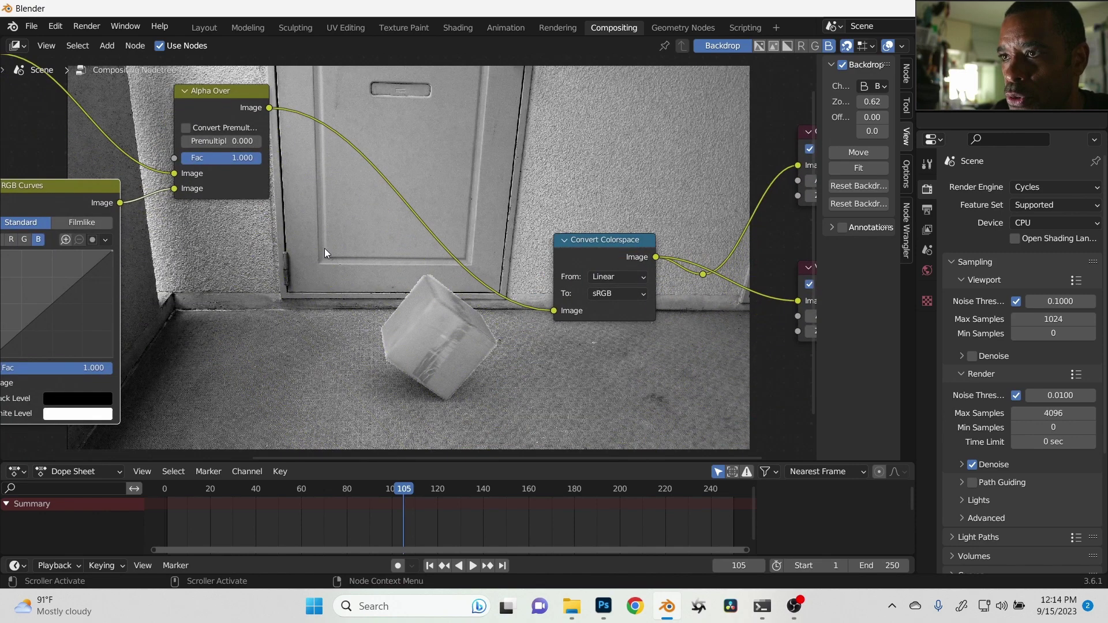
click(112, 254)
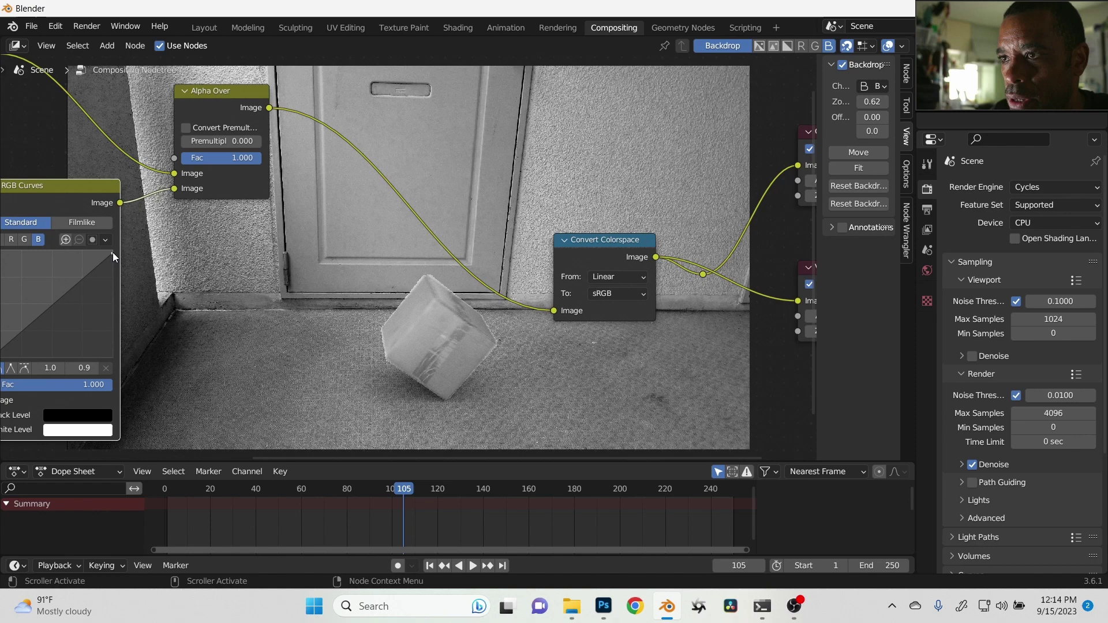
- Switch the backdrop to the Color display and view the color-matched box against the footage
middle_drag(406, 376, 441, 402)
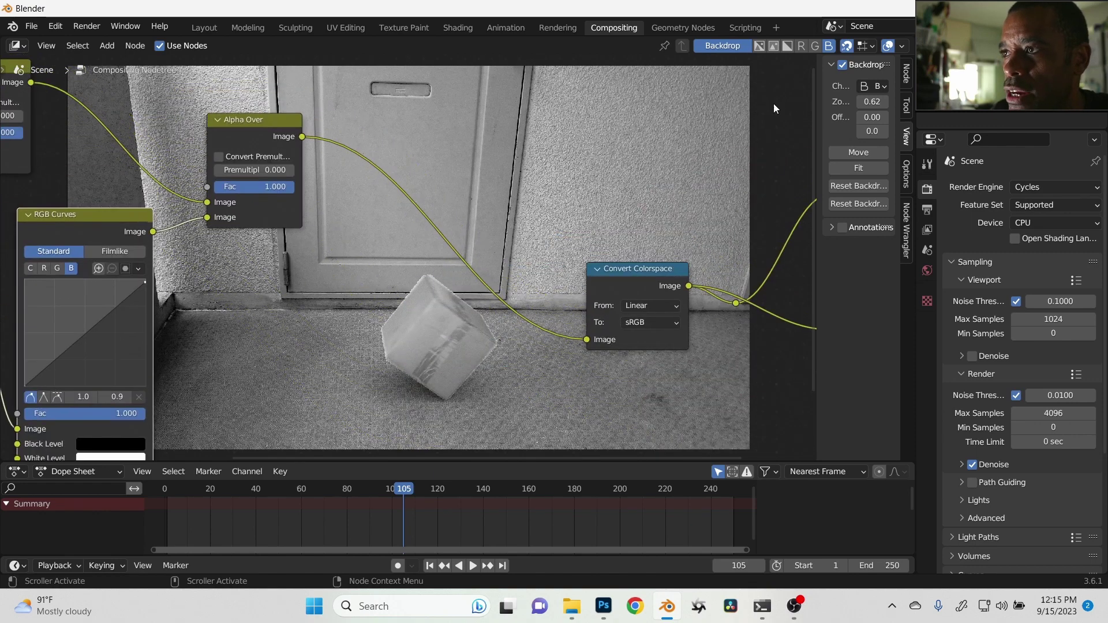
click(774, 45)
middle_drag(476, 364, 457, 339)
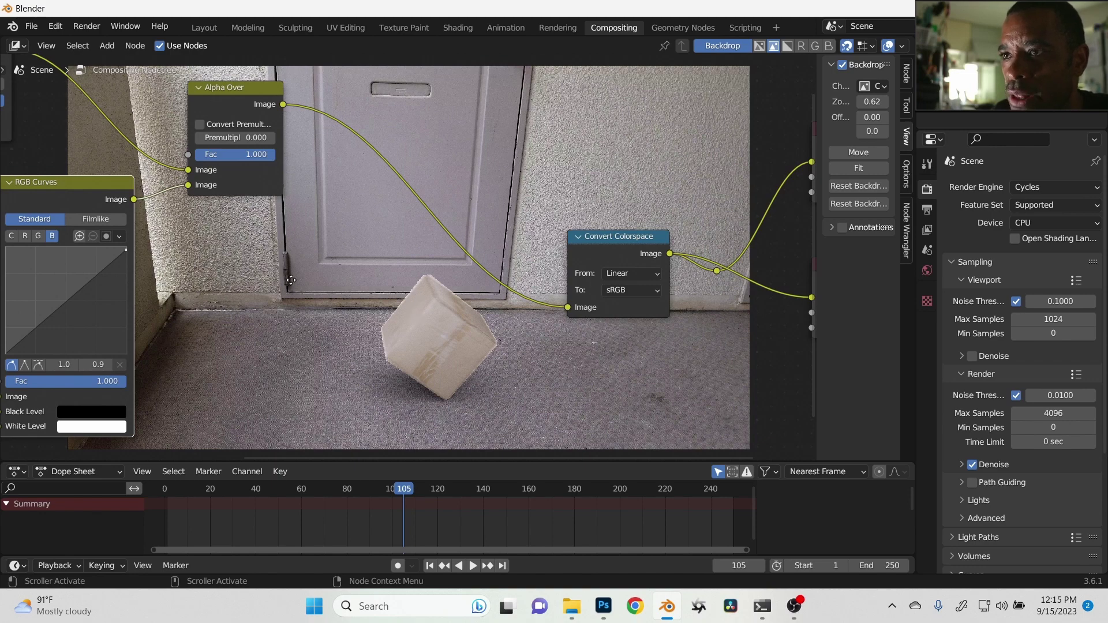
- Enable Convert Premultiplied on the box's Alpha Over node and mute the RGB Curves node to compare the box's color
middle_drag(87, 213, 163, 271)
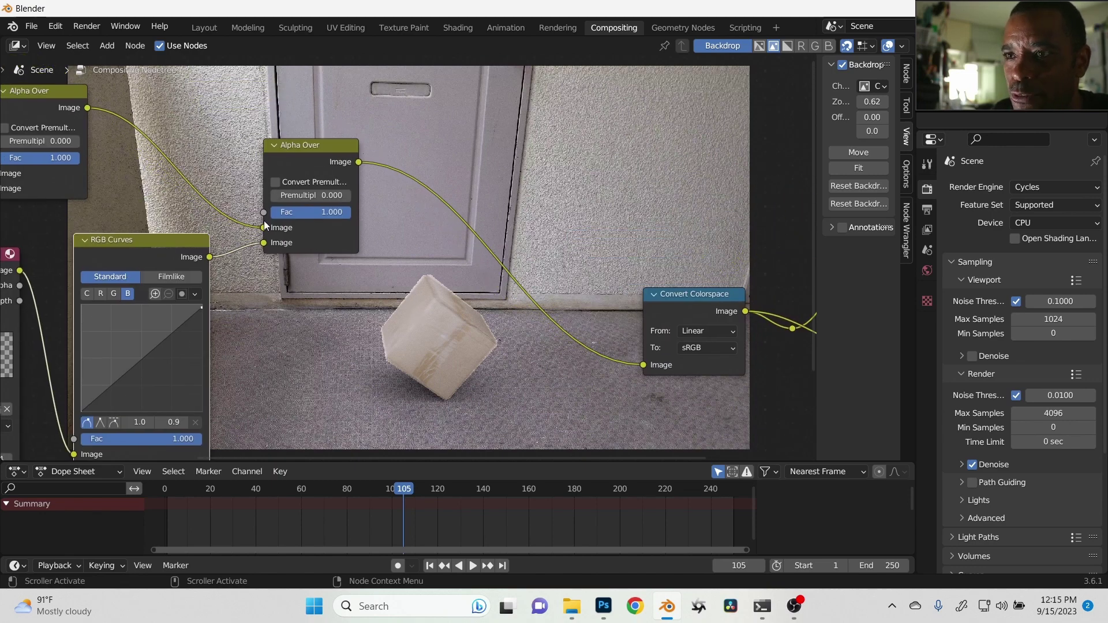
click(276, 183)
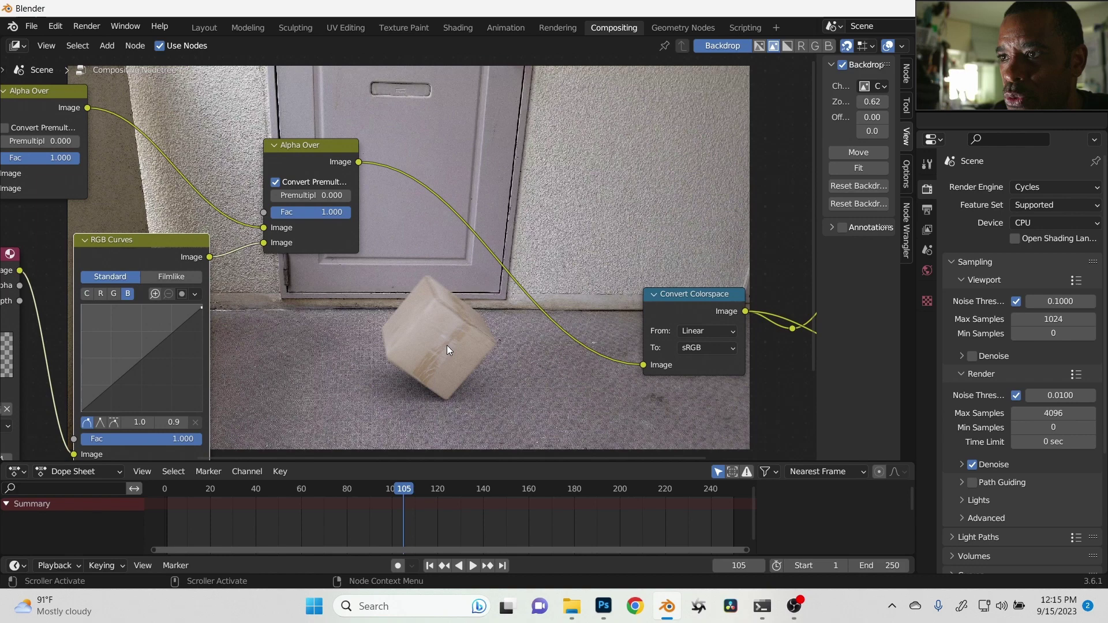
middle_drag(447, 345, 279, 550)
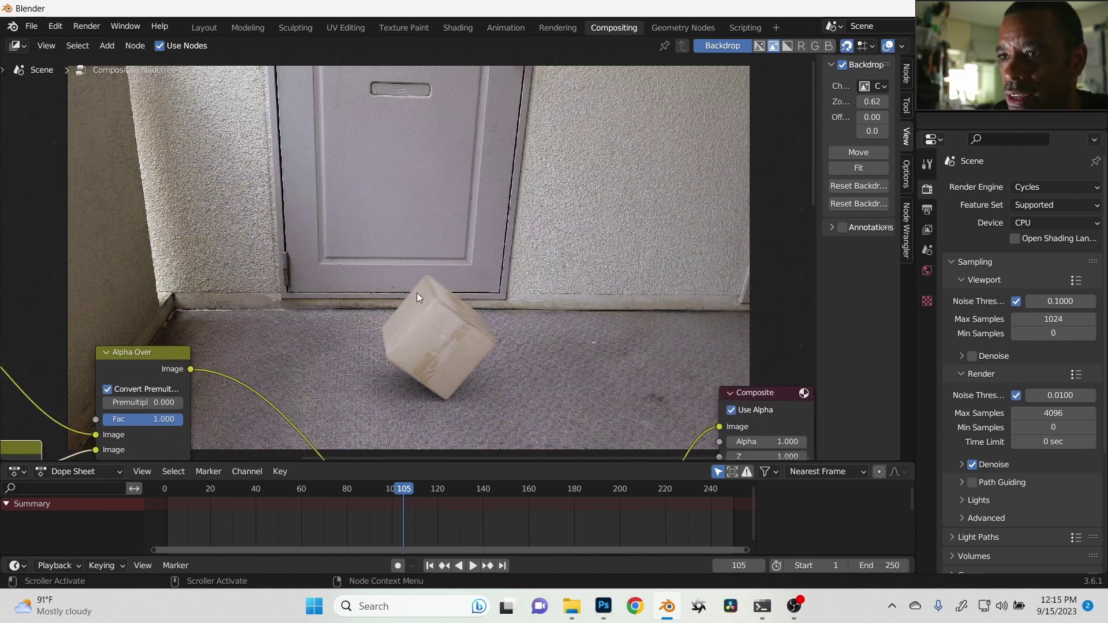
middle_drag(419, 298, 489, 218)
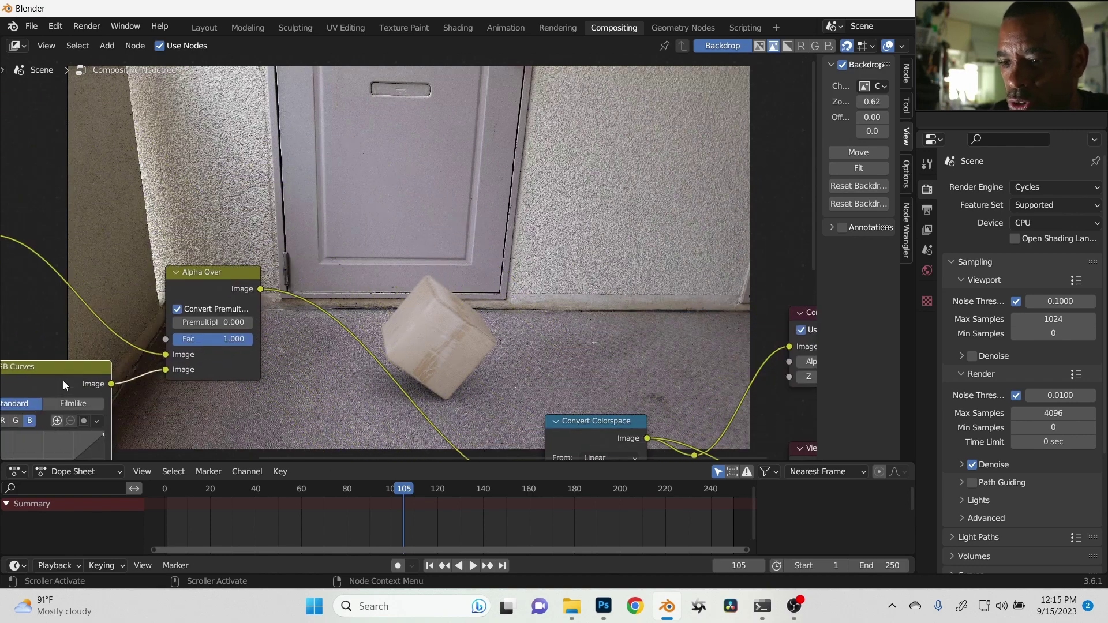
key(m)
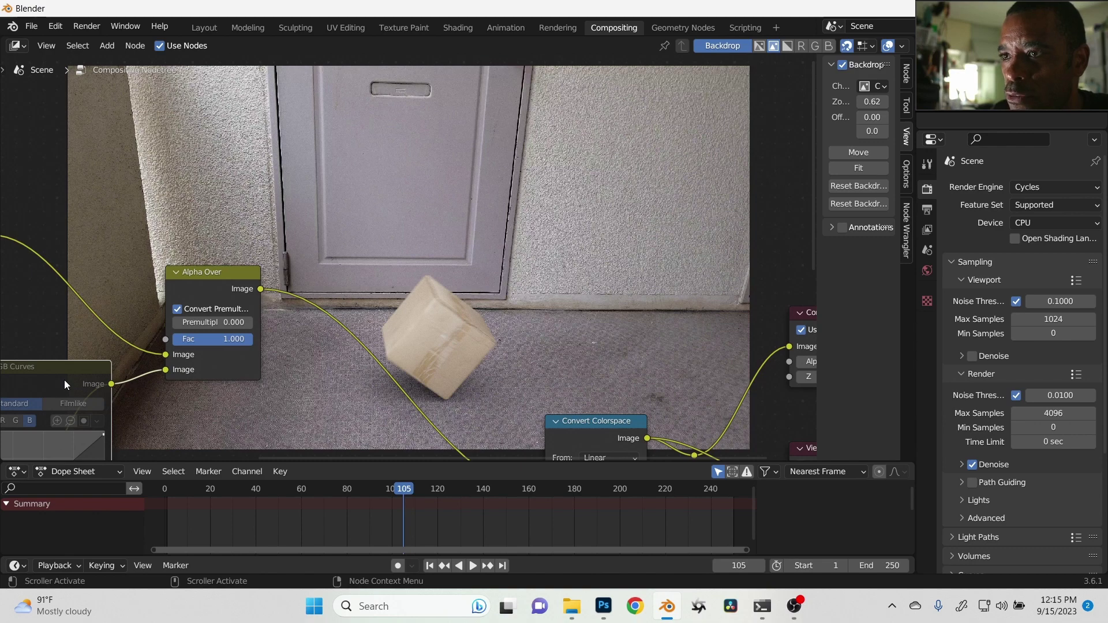
- Unmute the RGB Curves node so its color correction applies to the box again
key(m)
middle_drag(417, 343, 356, 356)
middle_drag(360, 432, 428, 346)
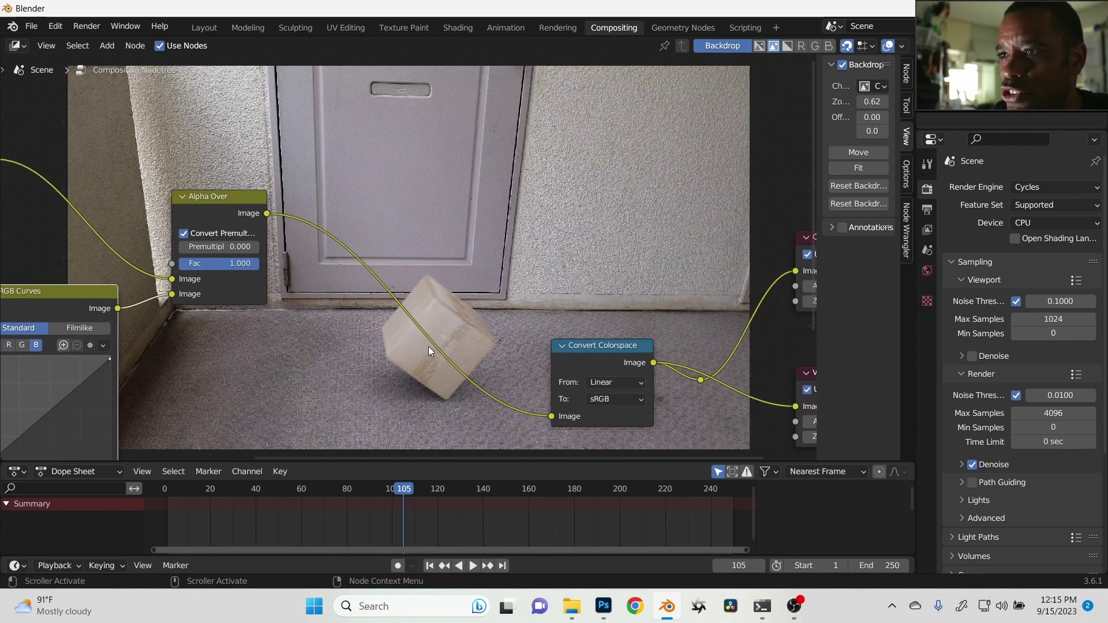
- Make room beside the box's Alpha Over node and insert a Hue/Saturation/Value node between RGB Curves and Alpha Over
scroll(428, 346, up, 1)
middle_drag(282, 355, 400, 285)
drag(322, 114, 425, 85)
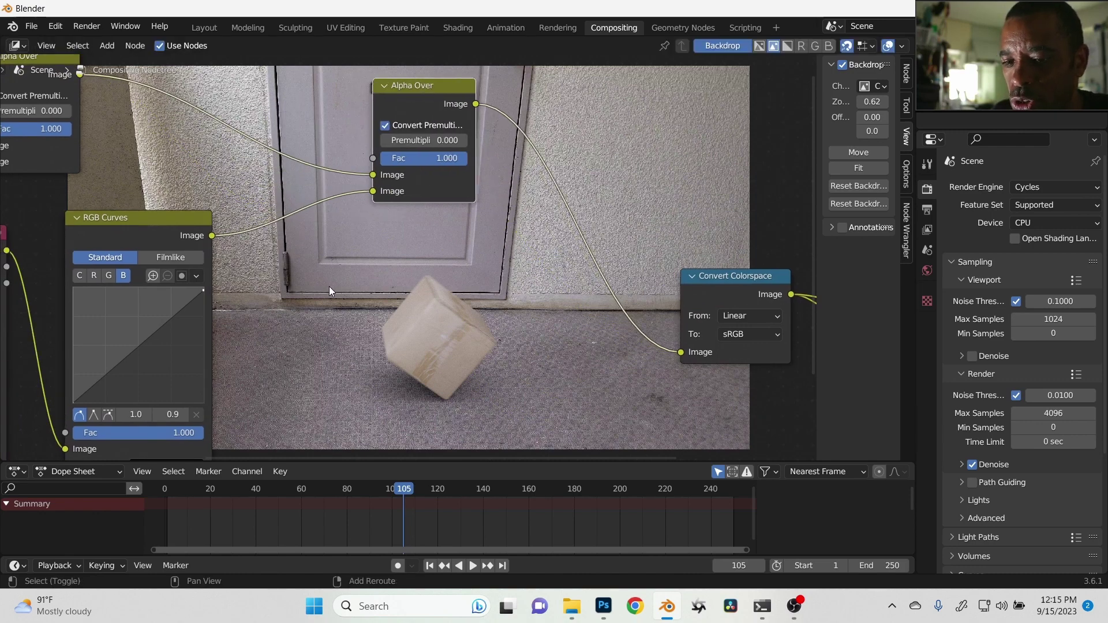
click(107, 46)
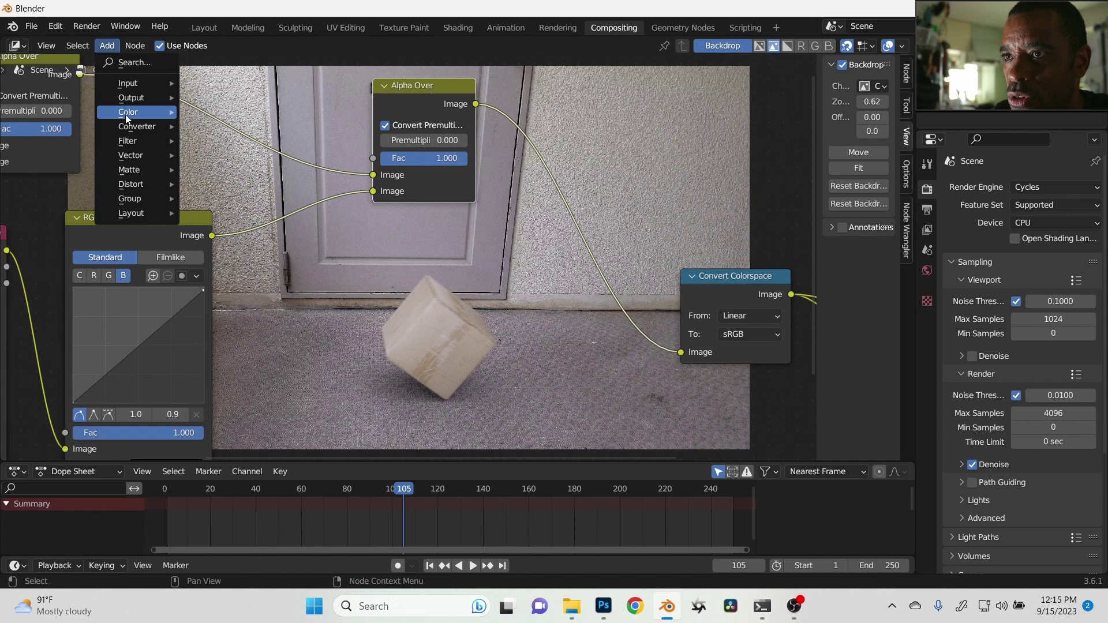
click(225, 213)
click(241, 229)
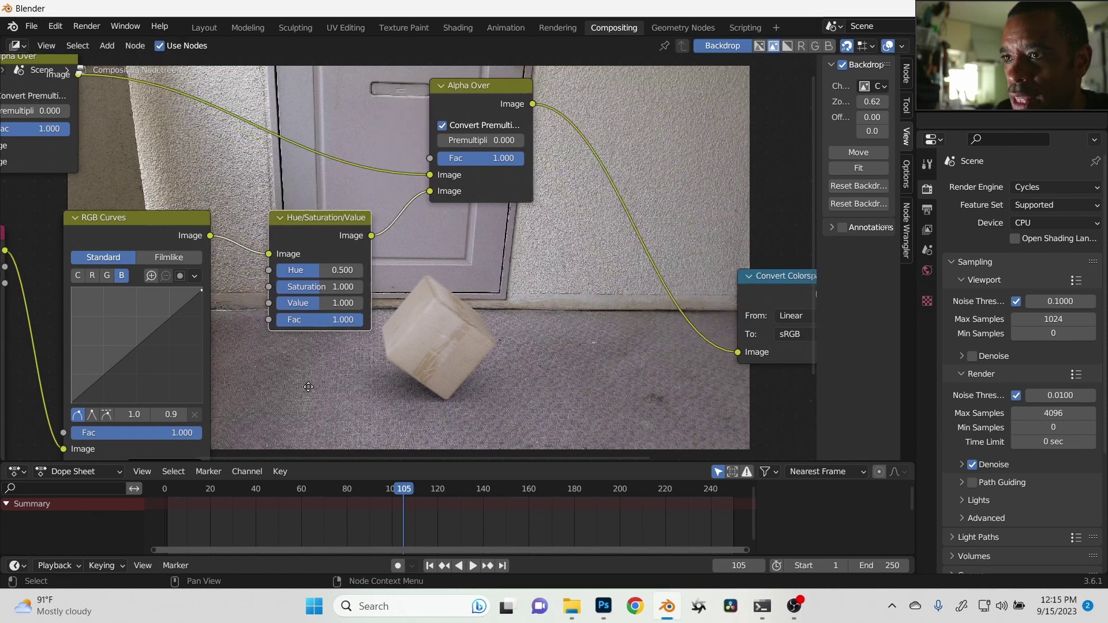
- Try doubling the box's saturation to 2 in the Hue/Saturation/Value node, and return it to 1
click(285, 269)
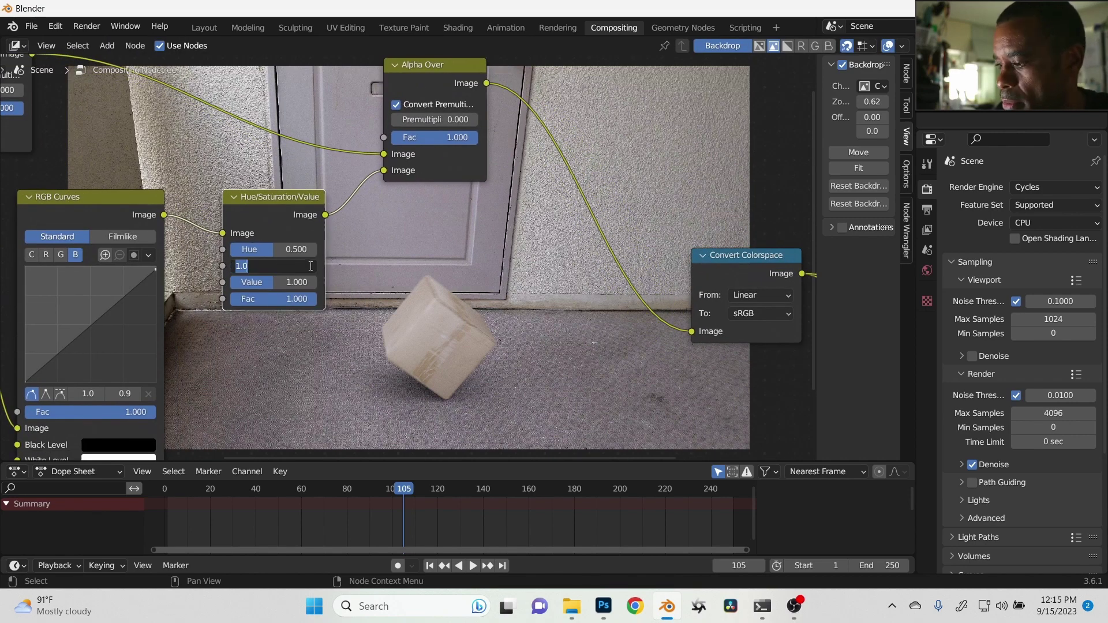
click(311, 266)
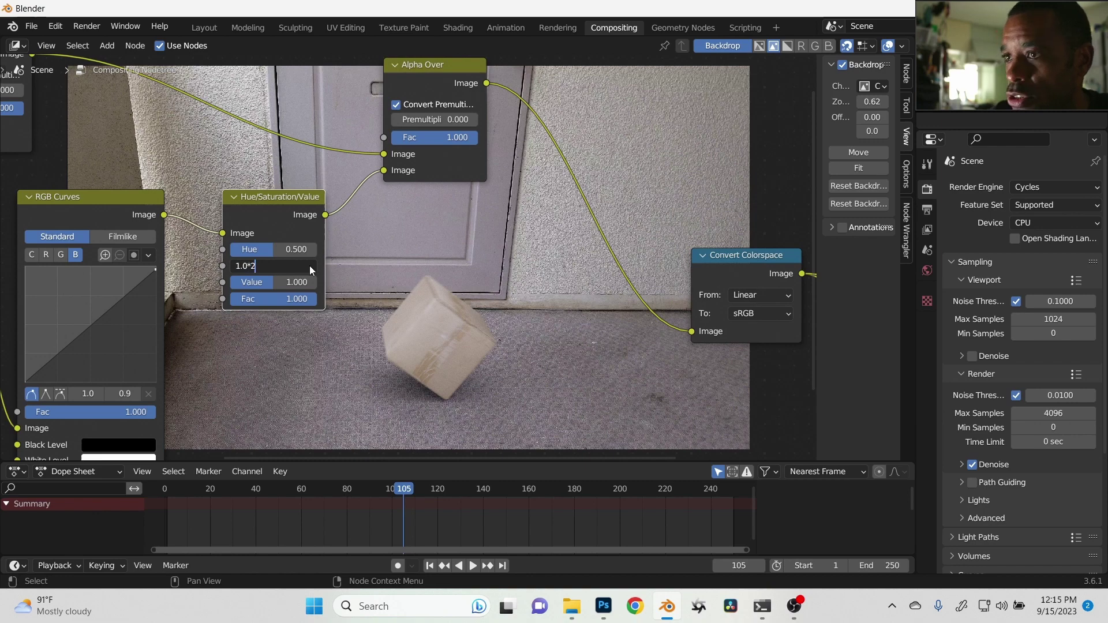
key(Return)
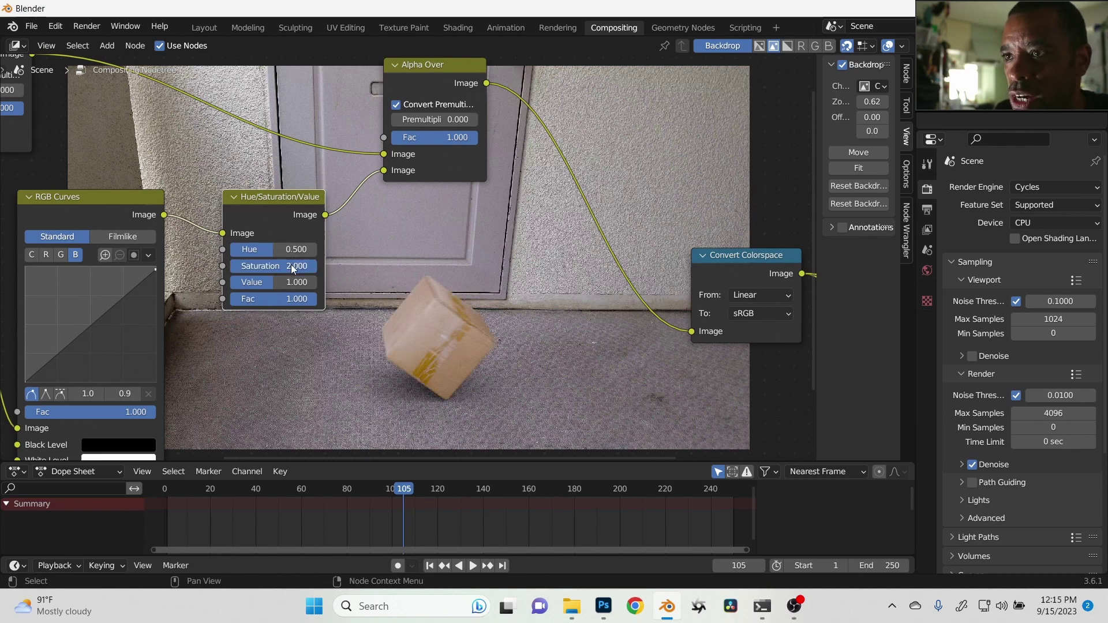
click(293, 266)
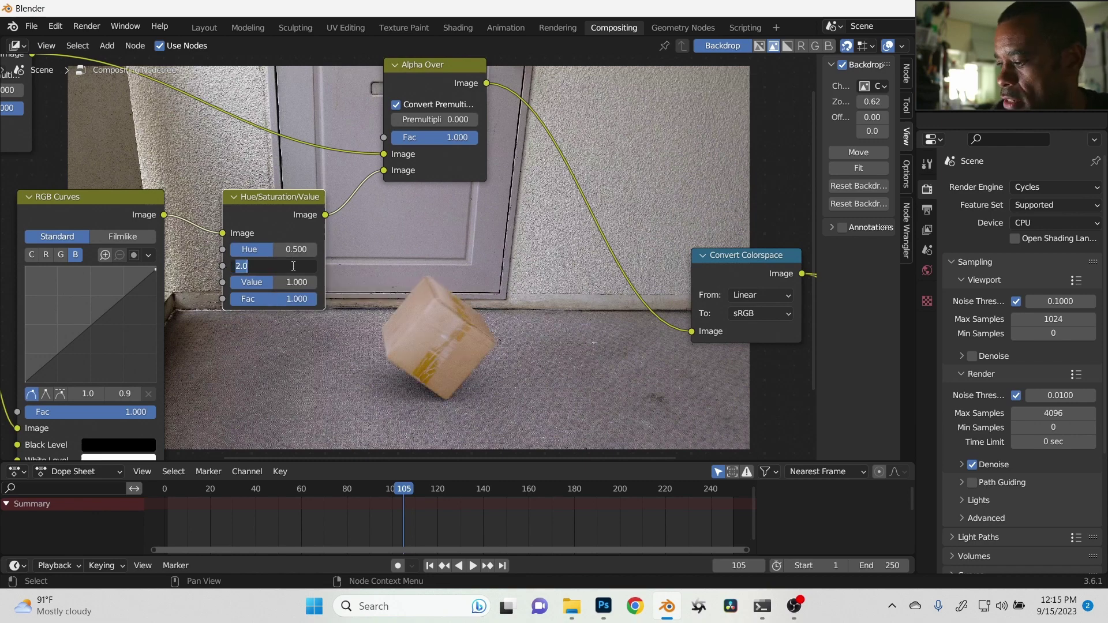
click(293, 266)
key(Return)
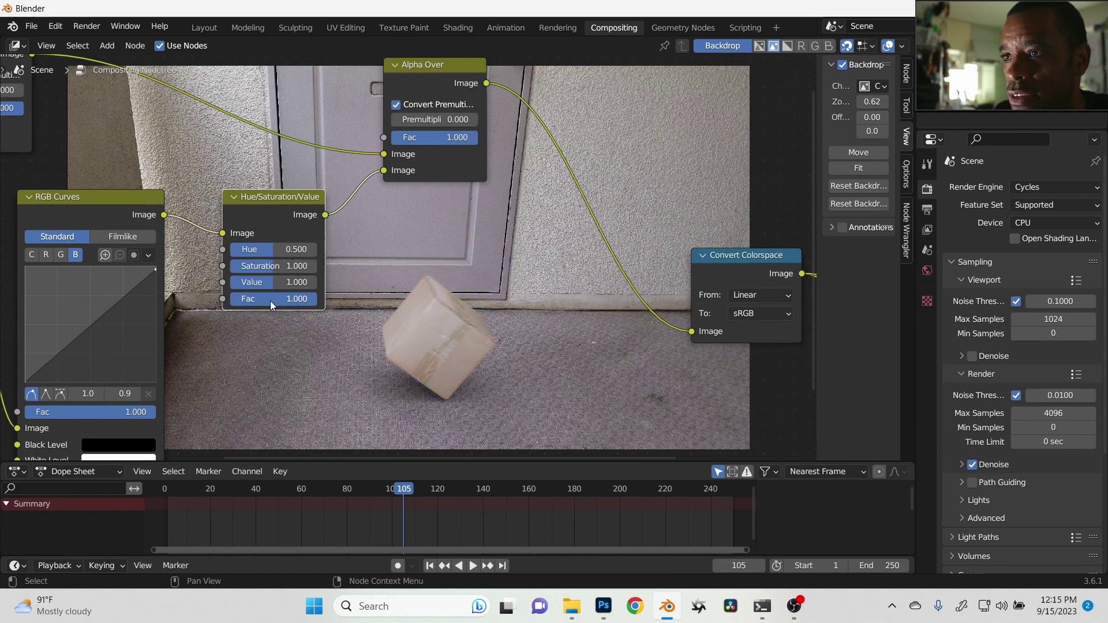
- Set the Saturation of the Hue/Saturation/Value node to 1.3
click(289, 271)
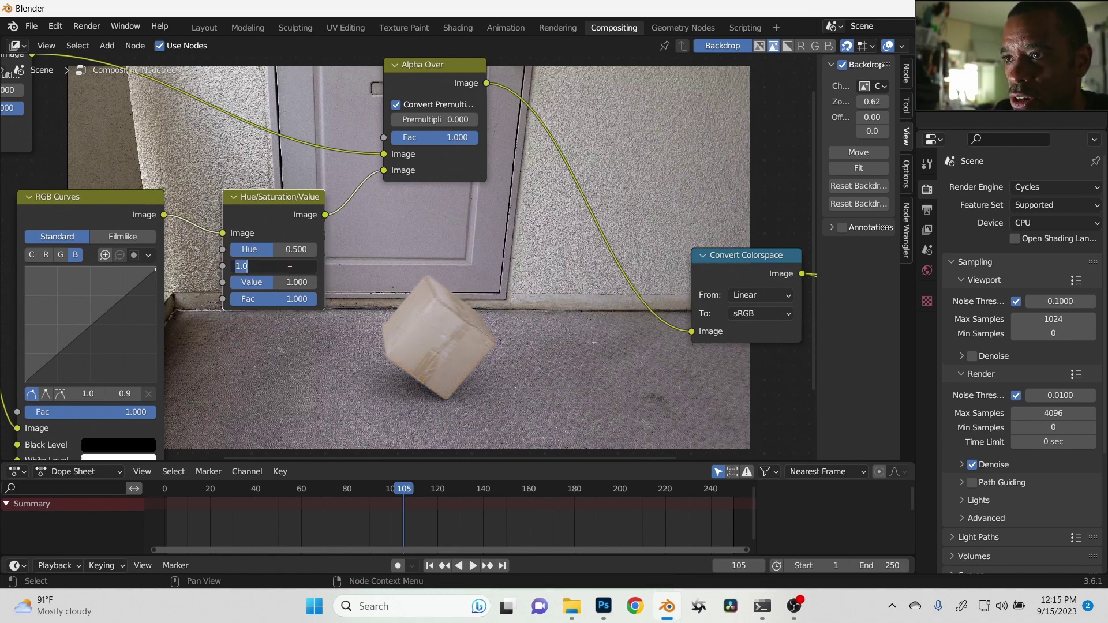
text(1.3)
key(Return)
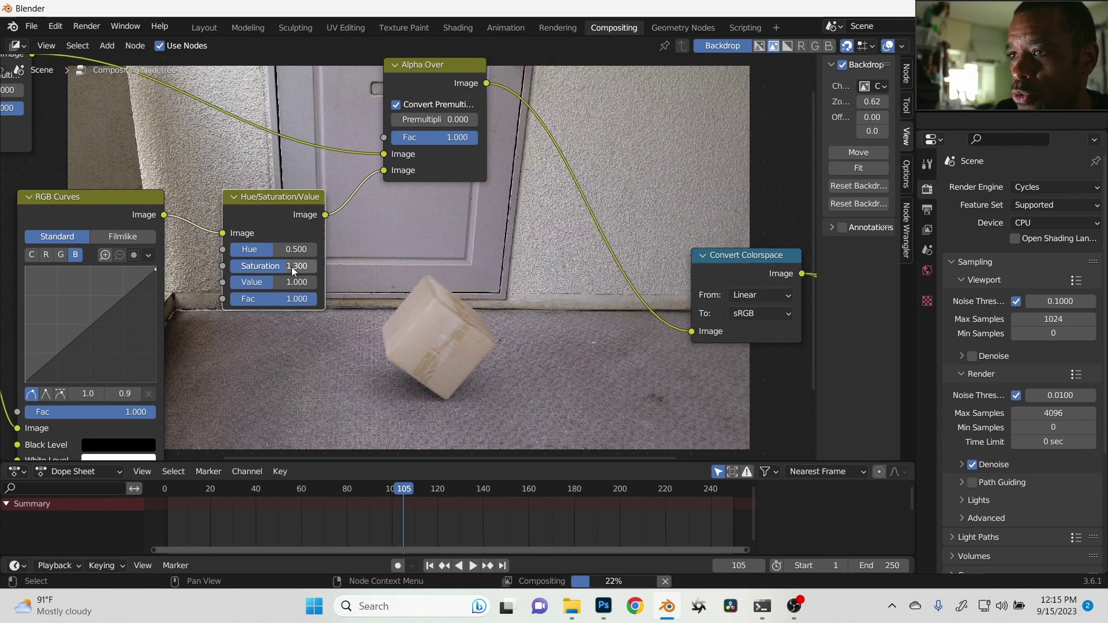
middle_drag(393, 318, 349, 317)
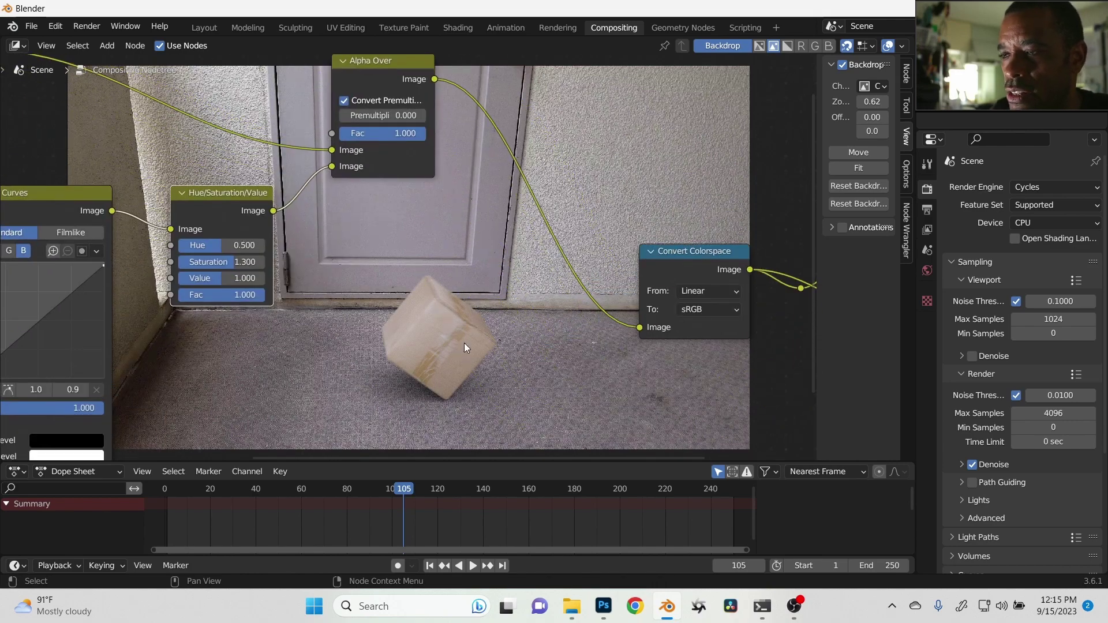
middle_drag(455, 298, 417, 310)
- Scrub the timeline to frame 141 and back to frame 133 to check the composited box at rest
scroll(433, 310, down, 5)
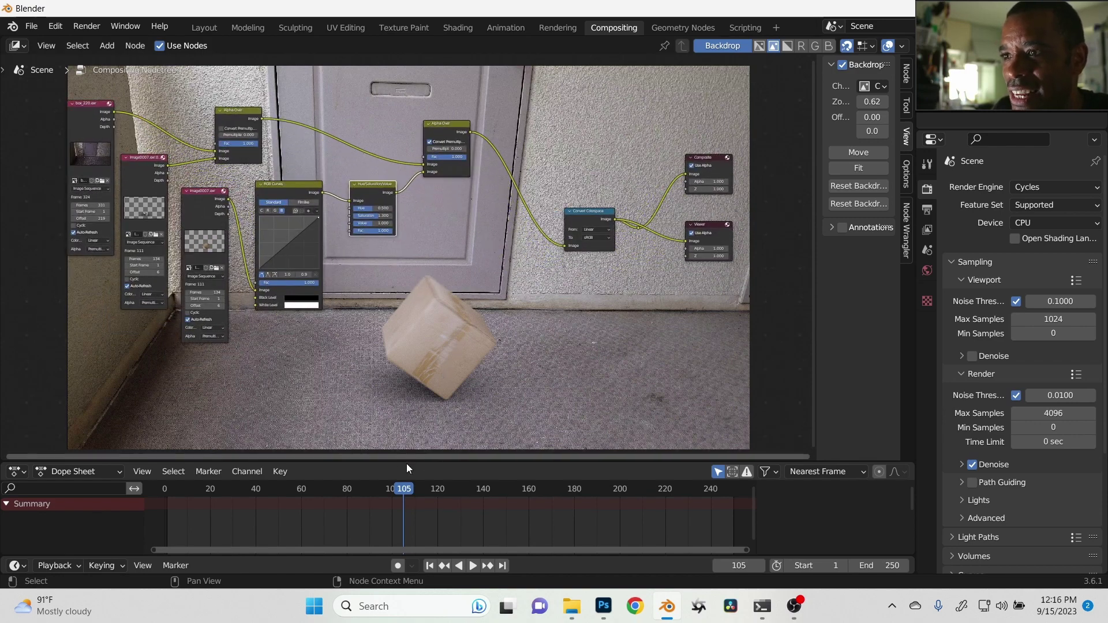
drag(403, 489, 486, 488)
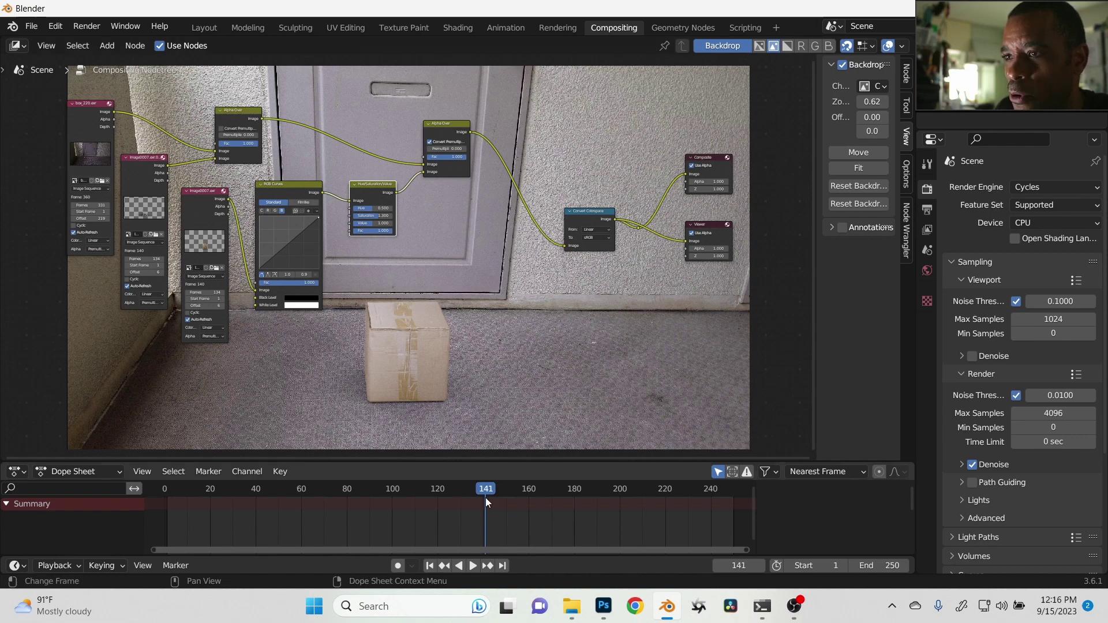
drag(488, 489, 468, 489)
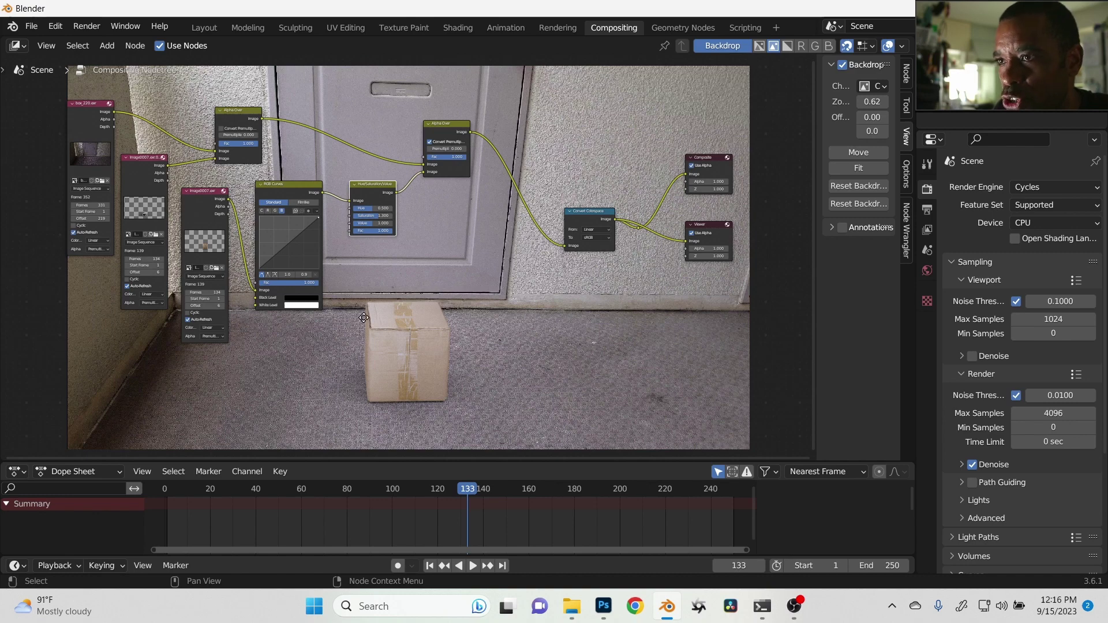
- Move the box's Alpha Over node aside and insert a Blur node between Hue/Saturation/Value and Alpha Over
key(Home)
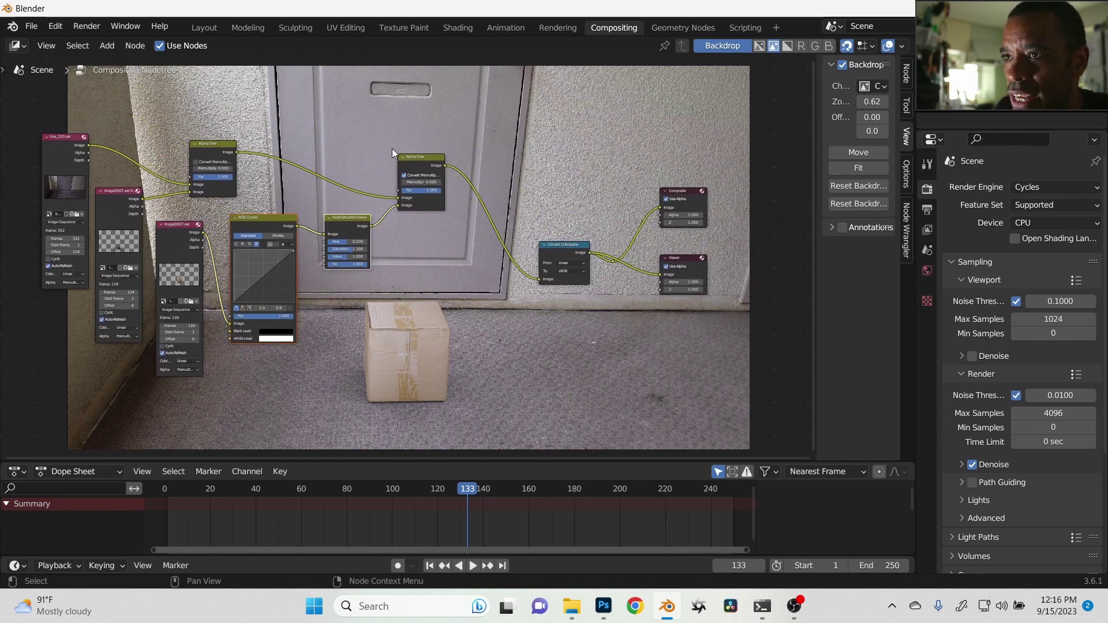
drag(407, 159, 474, 138)
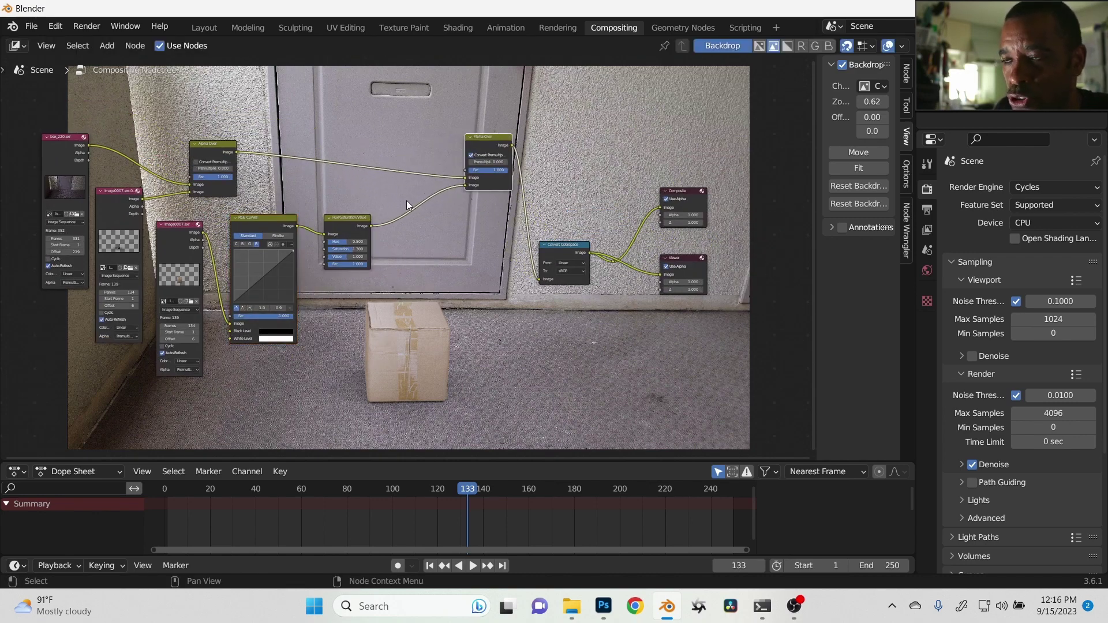
click(107, 46)
mouse_move(138, 142)
click(247, 168)
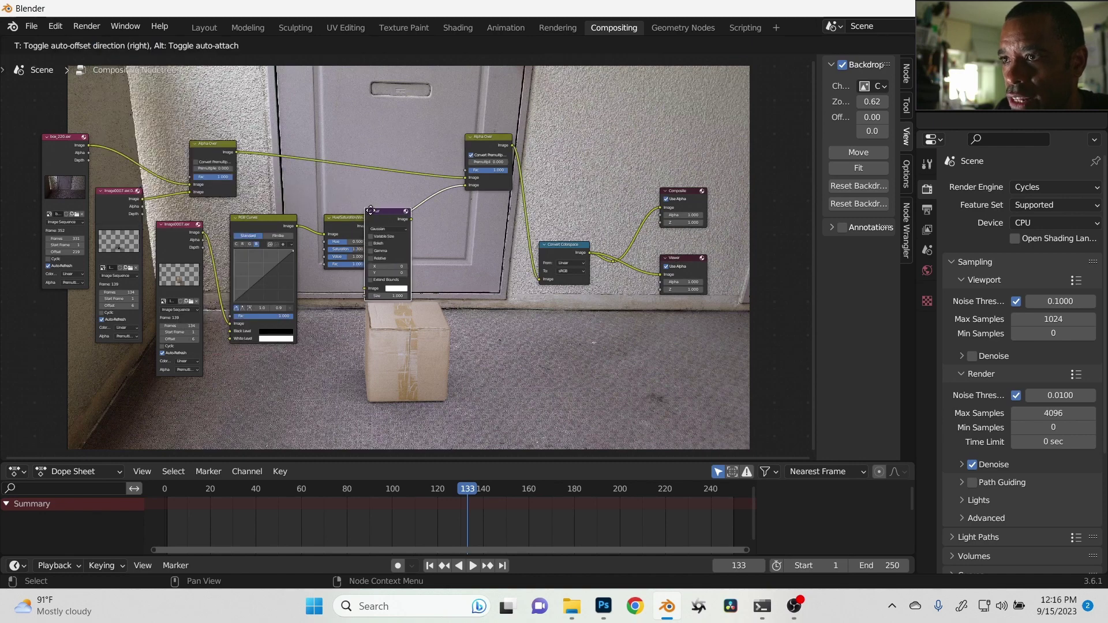
click(381, 192)
- Enable Relative on the Blur node and set its X and Y blur to 0.01%
scroll(407, 233, up, 5)
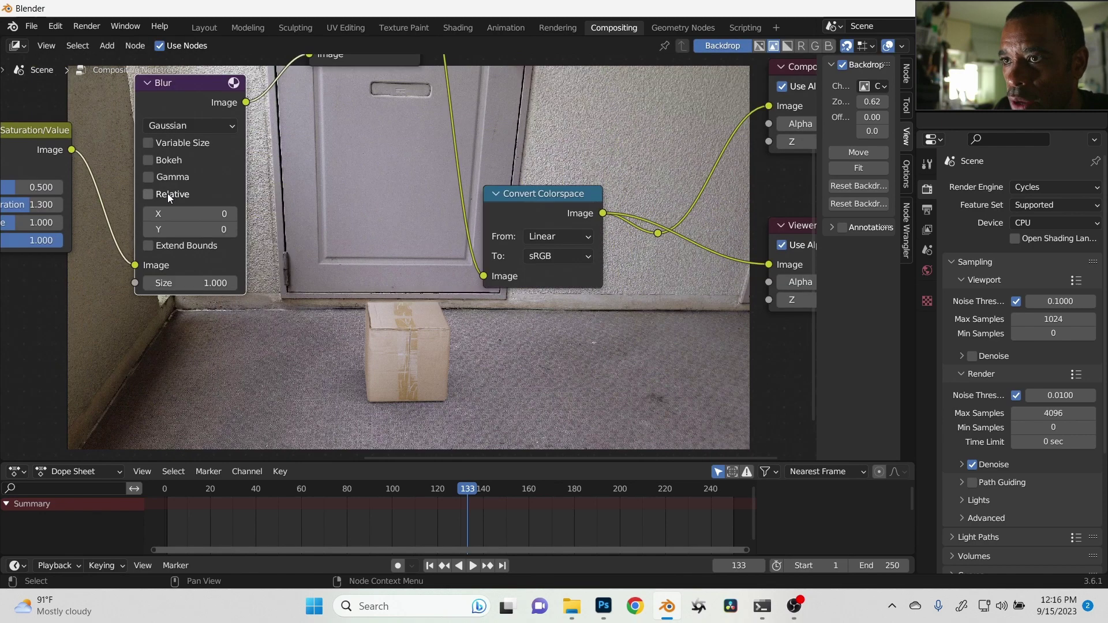
click(167, 194)
scroll(283, 298, up, 1)
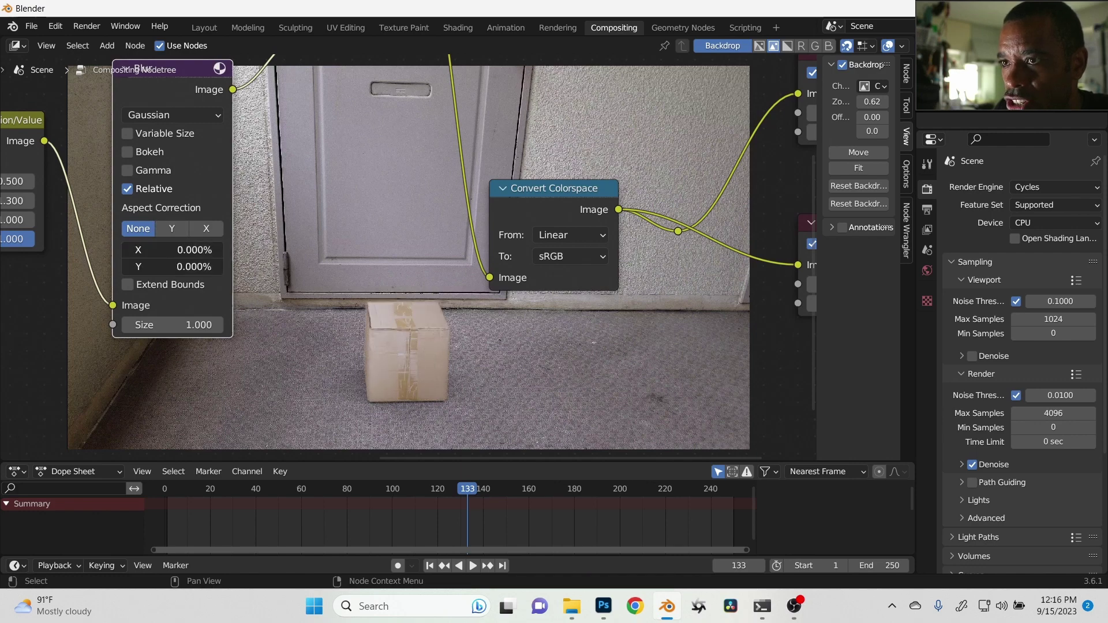
drag(174, 267, 175, 251)
text(.)
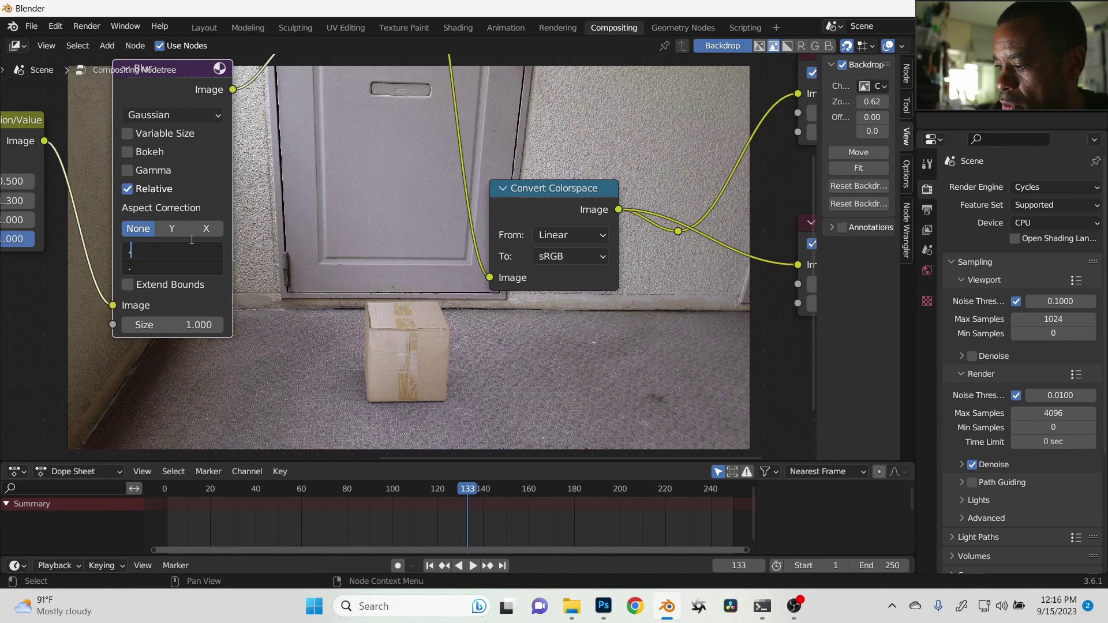
text(01)
key(Return)
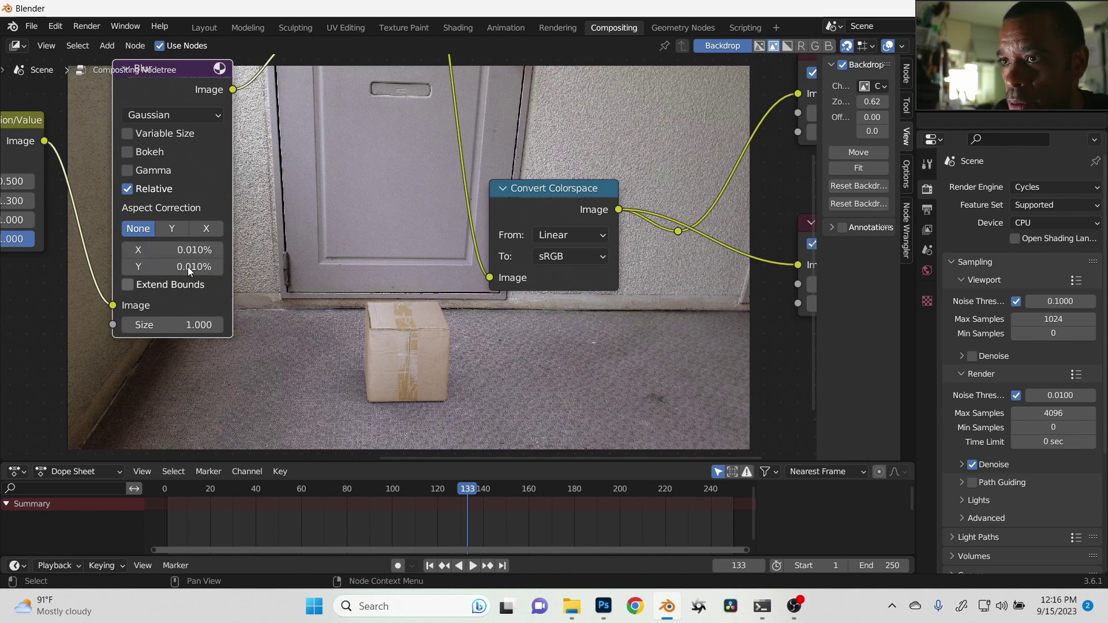
- Raise the Blur node's X and Y blur to 0.05%
drag(188, 267, 183, 254)
text(.05)
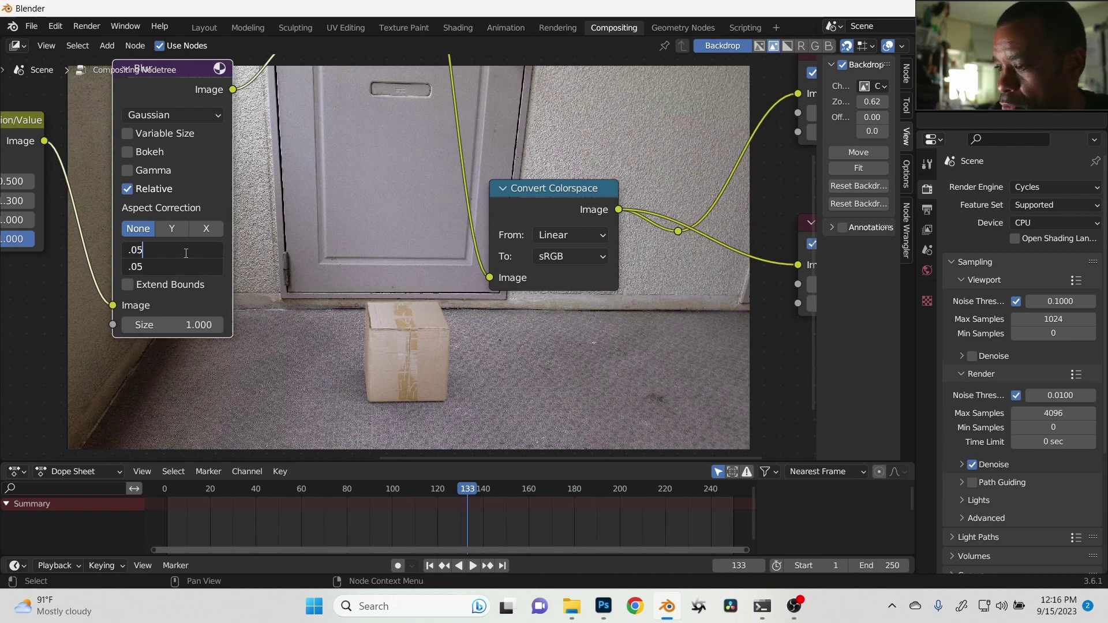
key(Return)
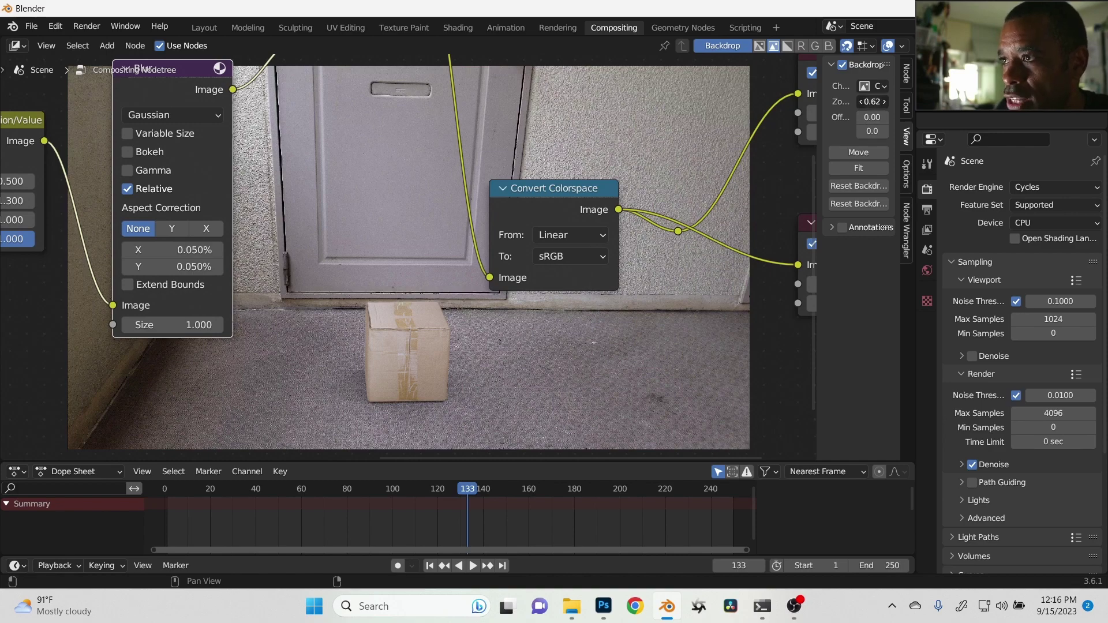
- Enlarge the backdrop to a zoom of 2.20 centered on the box and set the Blur node's X and Y to 0.02%
drag(872, 101, 915, 102)
alt+middle_drag(521, 456, 521, 387)
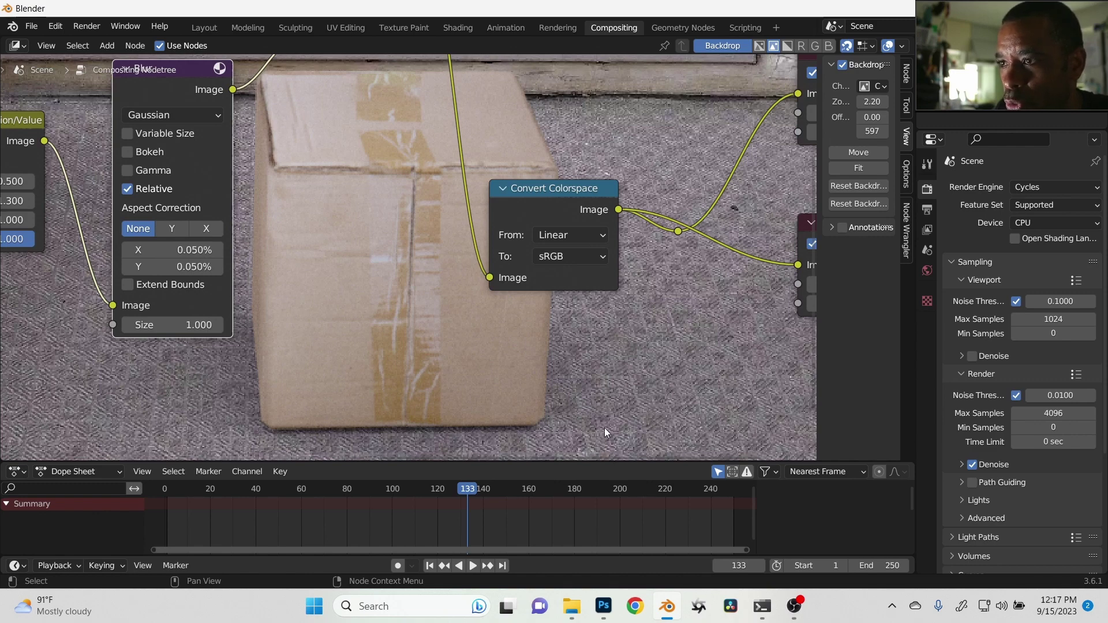
click(122, 255)
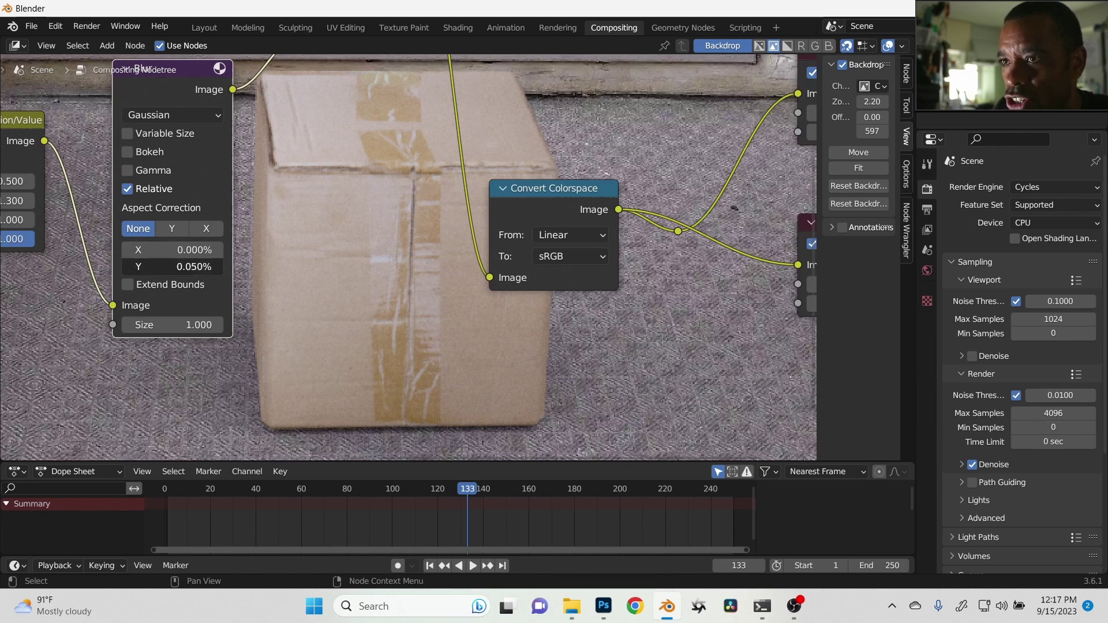
drag(122, 255, 182, 264)
text(0.02)
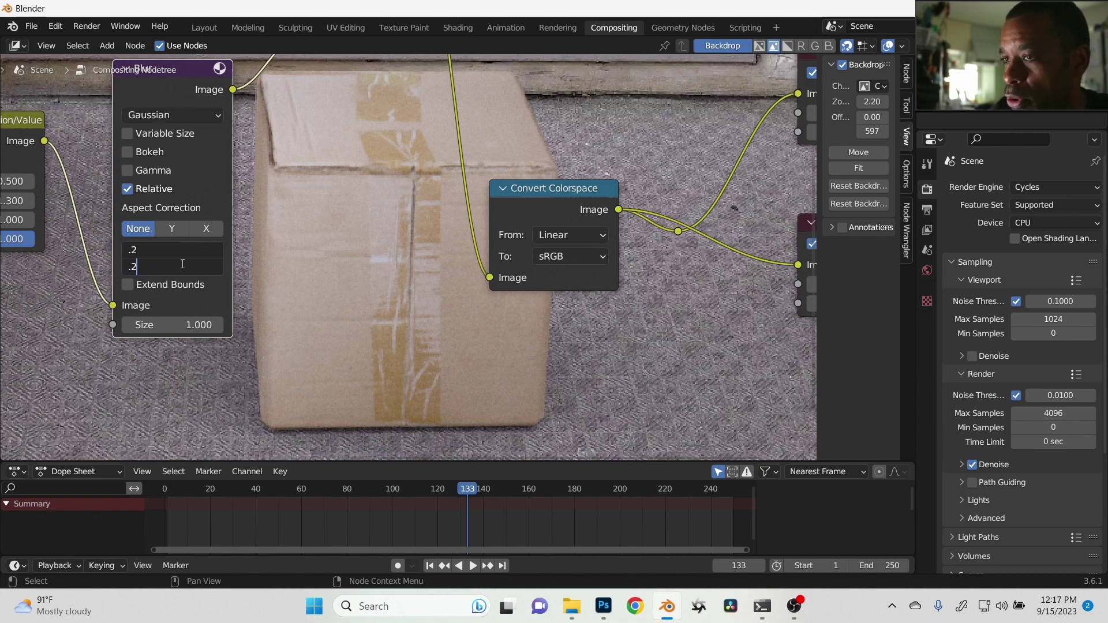
key(Return)
scroll(492, 392, down, 5)
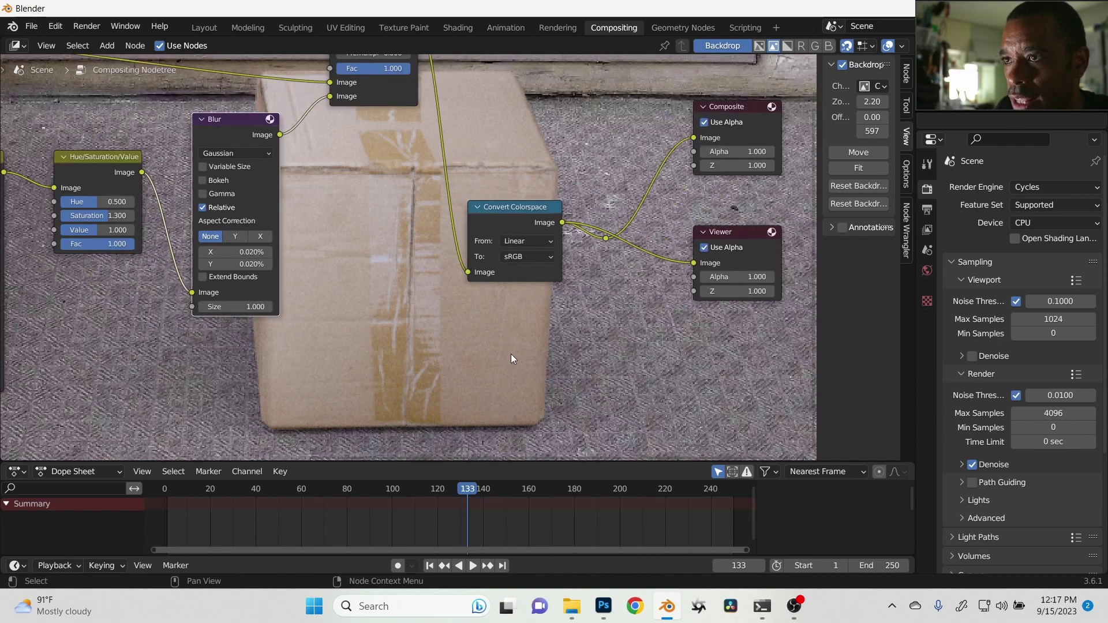
middle_drag(508, 303, 628, 343)
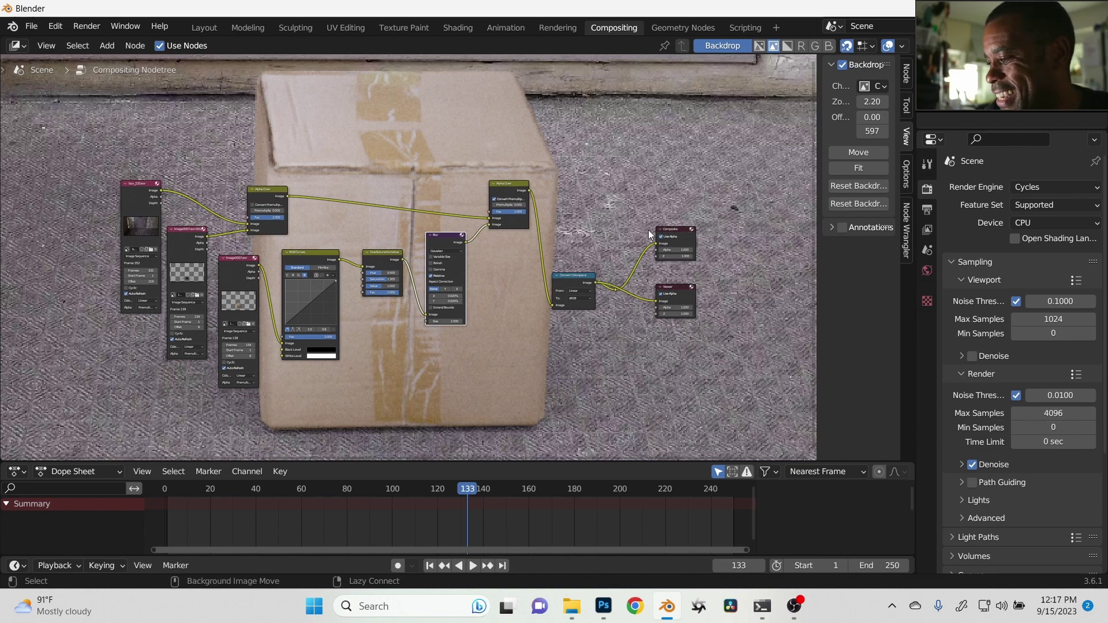
key(Home)
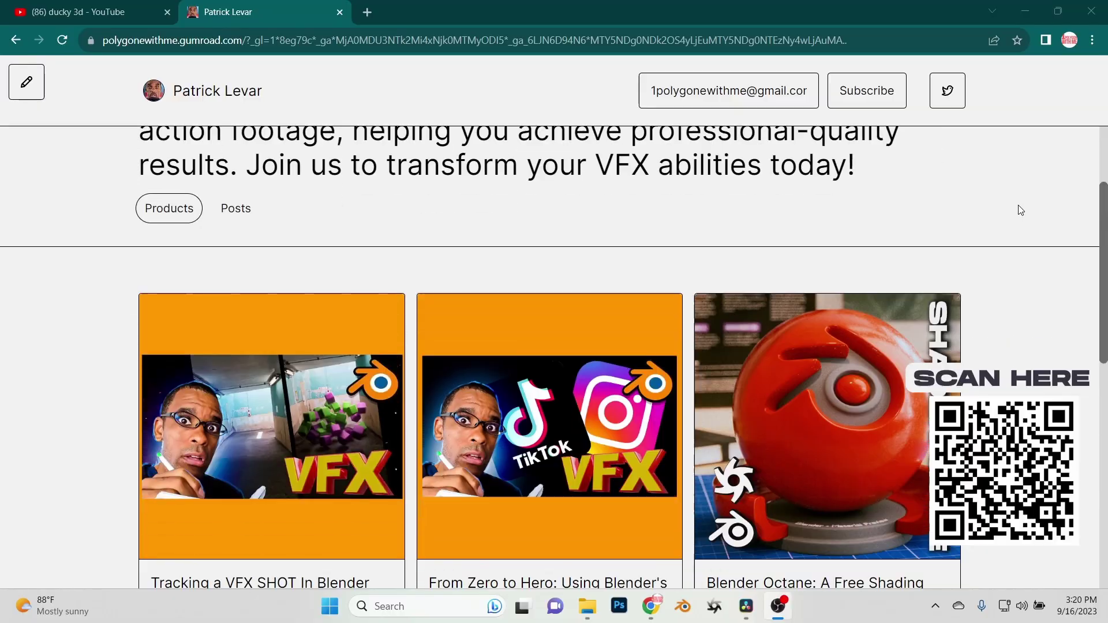
scroll(1018, 207, down, 3)
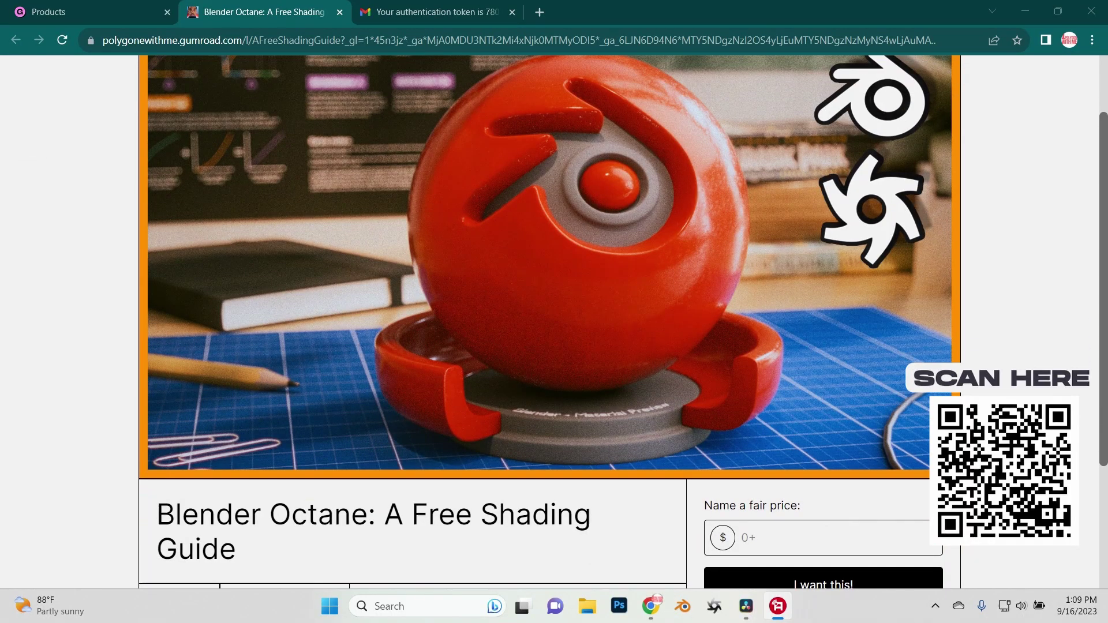
scroll(554, 323, down, 1)
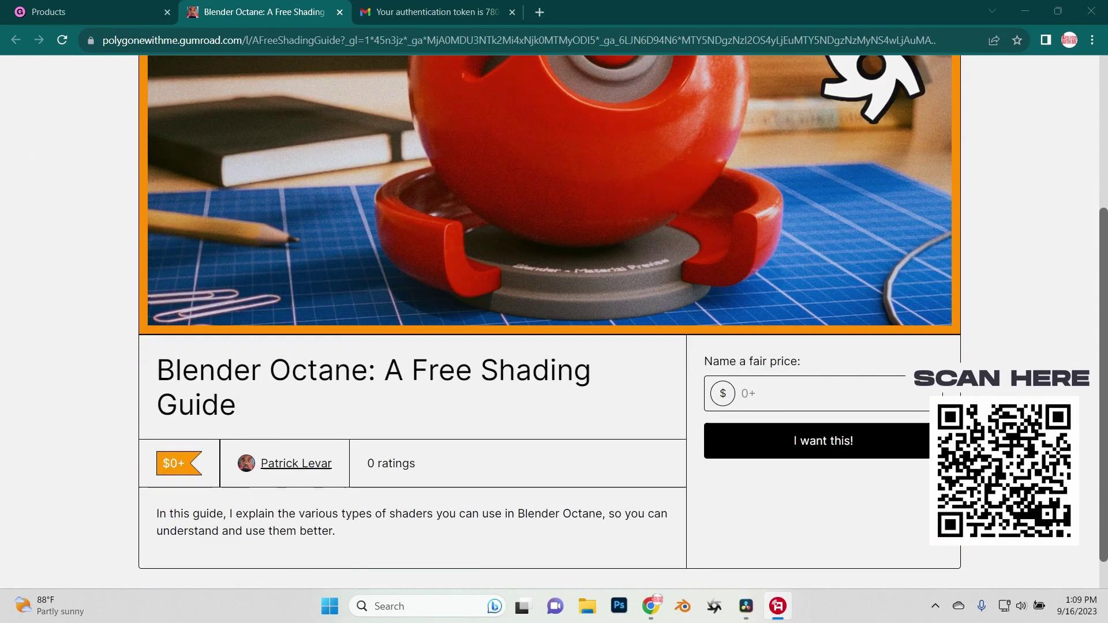
scroll(554, 323, up, 4)
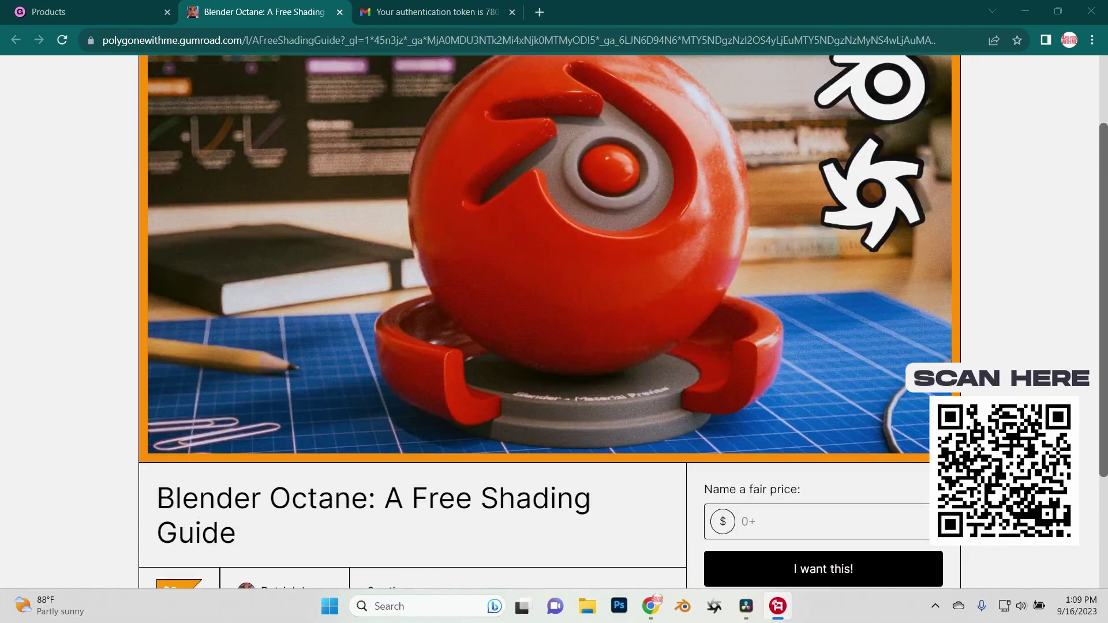